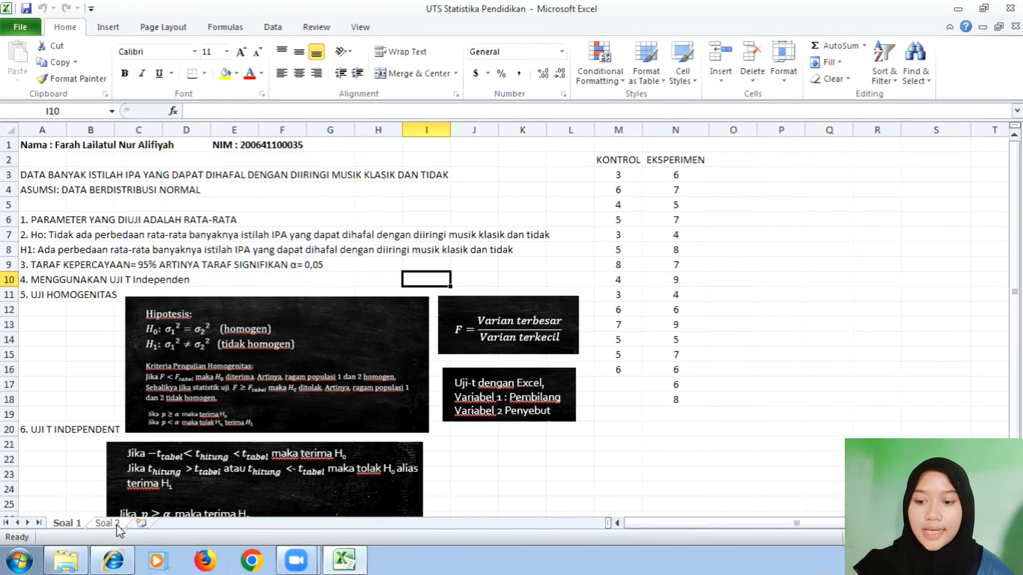
Examine the hypotheses, test criteria and sample data on the Soal 1 and Soal 2 worksheets, ending on Soal 1.
click(108, 523)
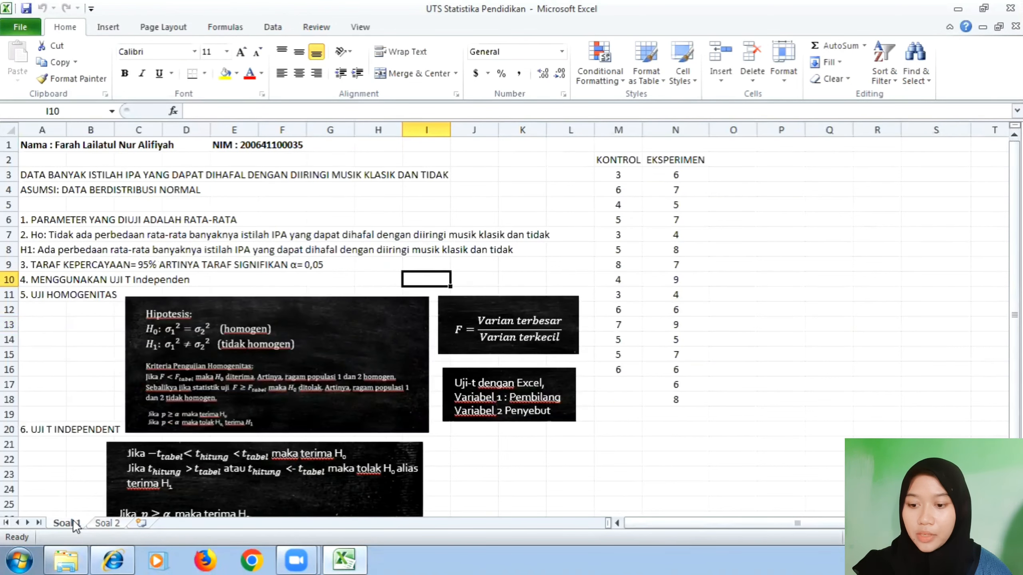
click(79, 525)
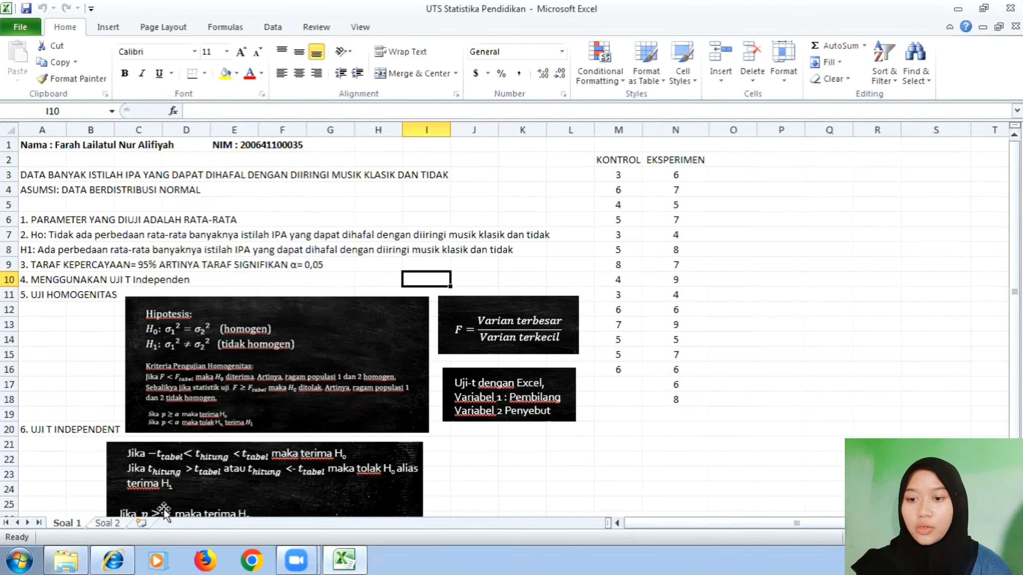
click(118, 525)
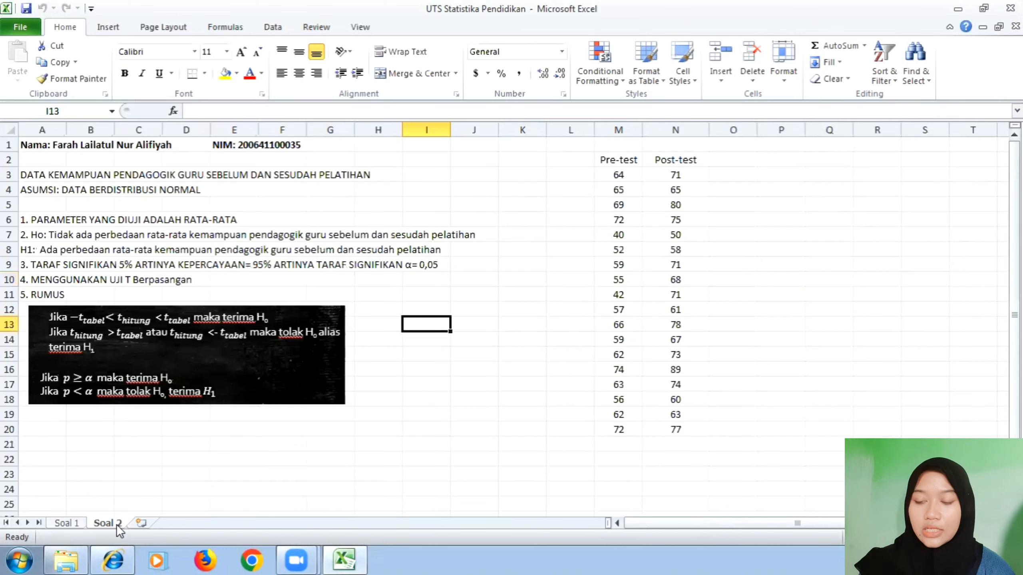
click(75, 526)
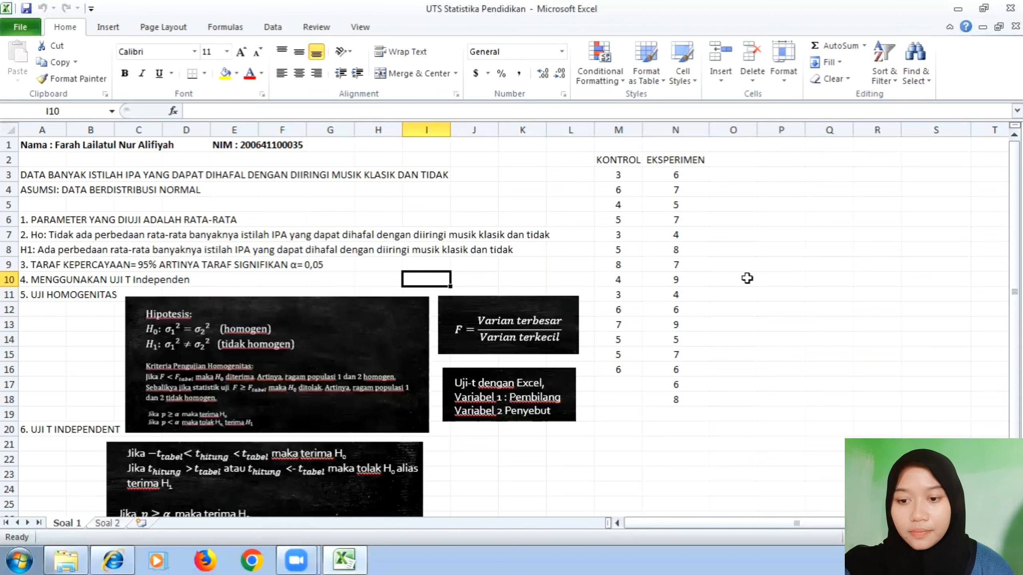
drag(1013, 290, 1014, 315)
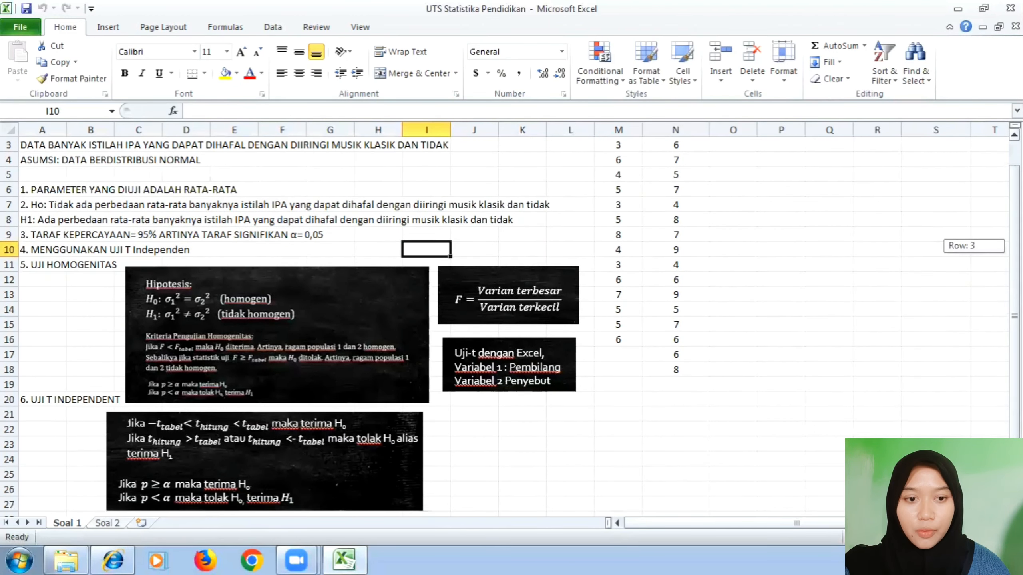
click(1014, 266)
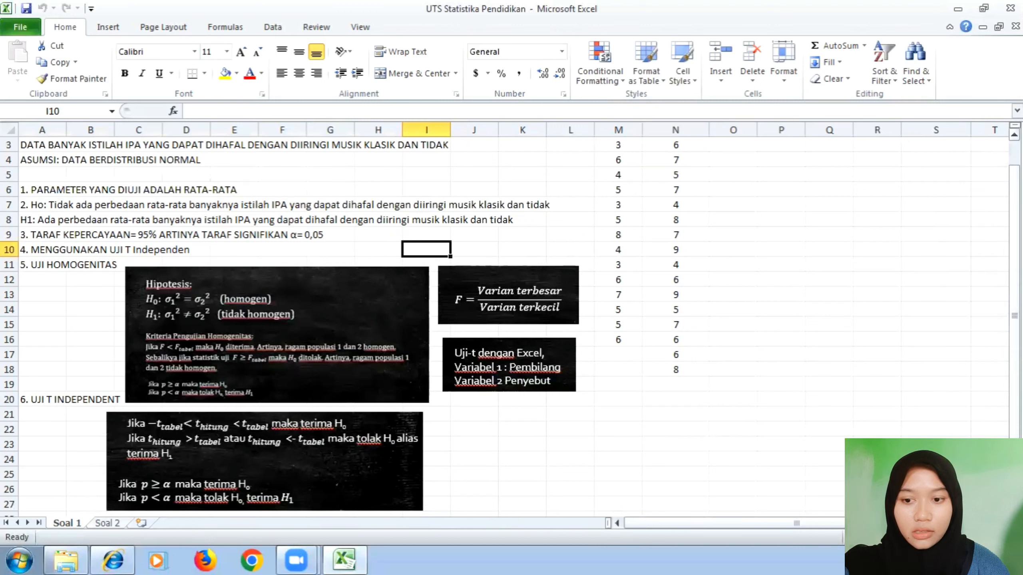
click(1014, 270)
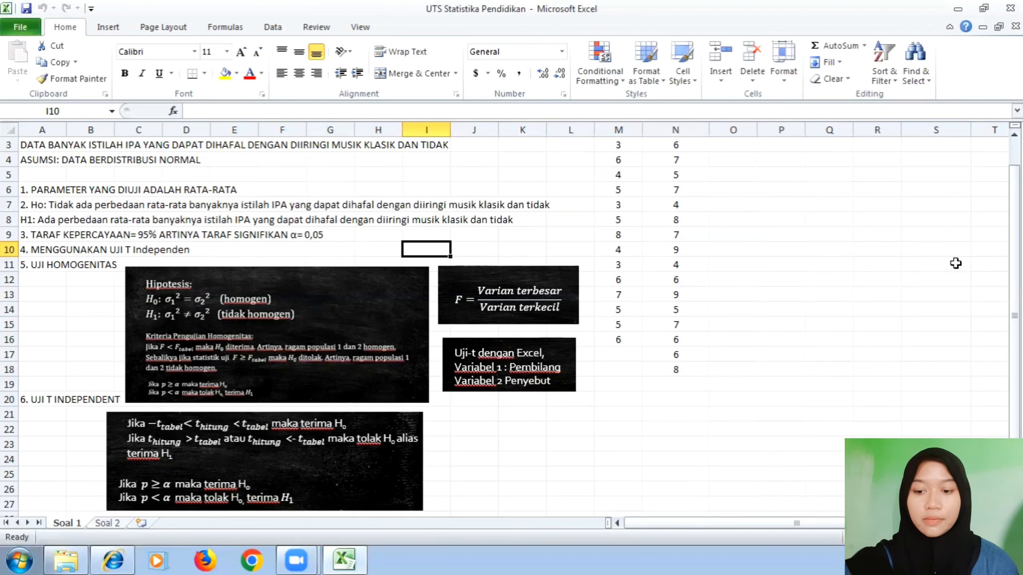
drag(1015, 268, 1015, 278)
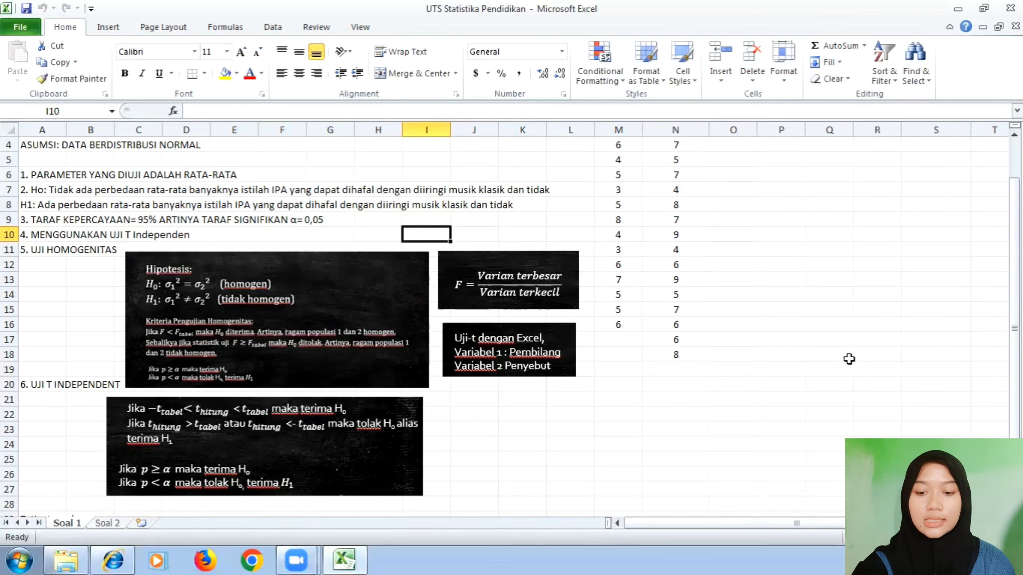
drag(1014, 290, 1015, 264)
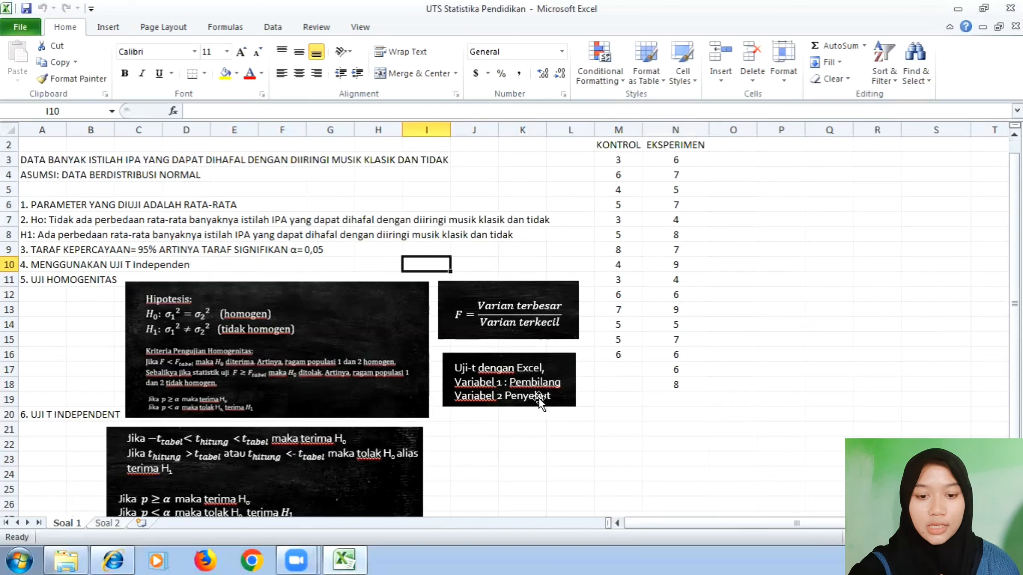
Enter the label VARIANSI in cells M20 and N20, below the KONTROL and EKSPERIMEN data.
click(612, 415)
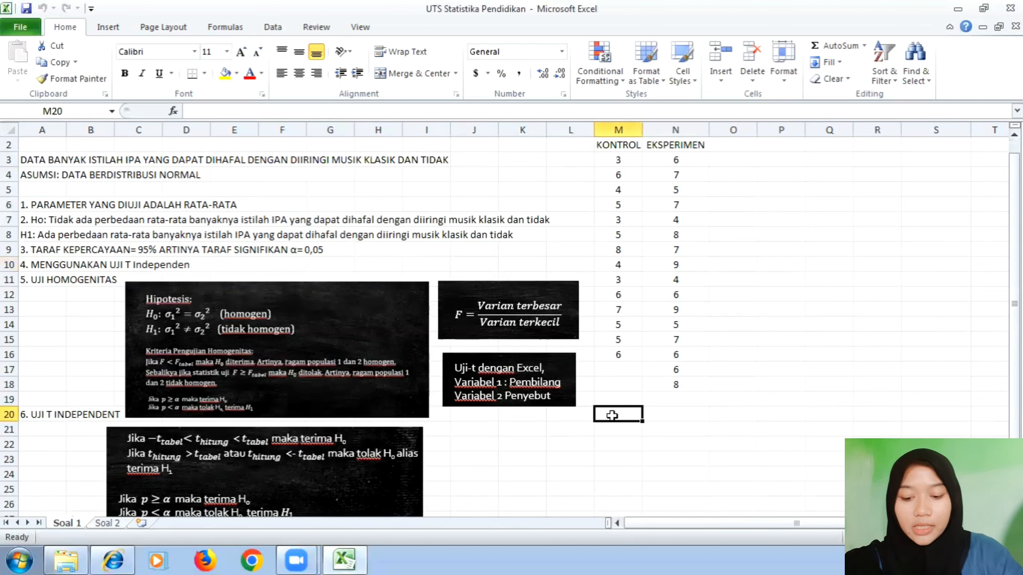
text(VARIANSI)
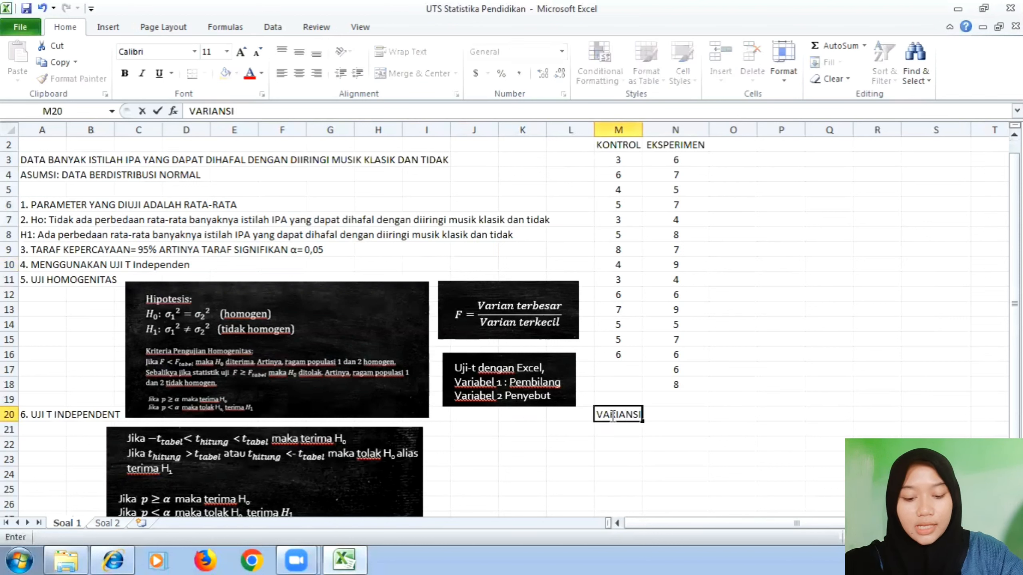
click(678, 418)
text(VAR)
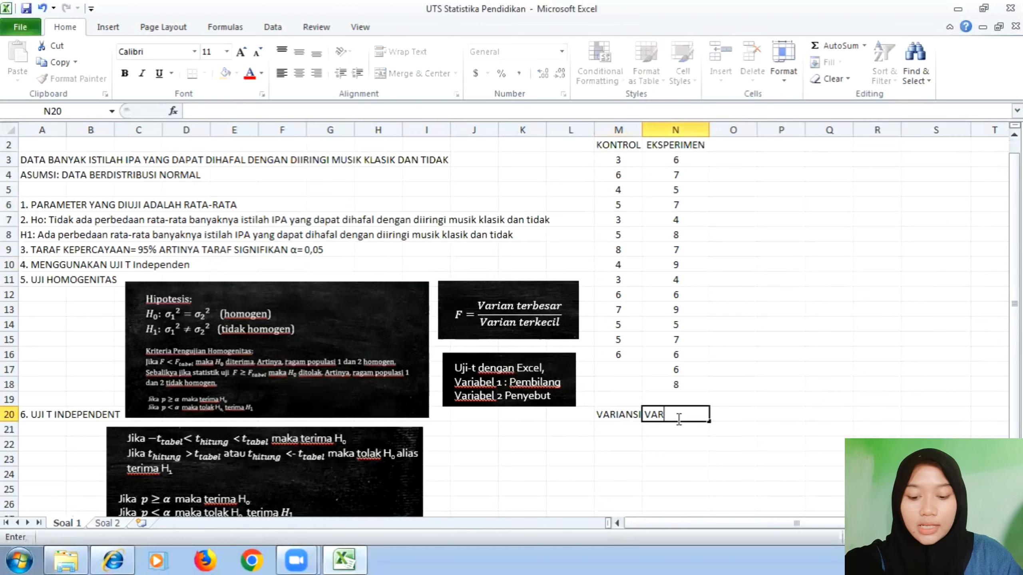
text(IANSI)
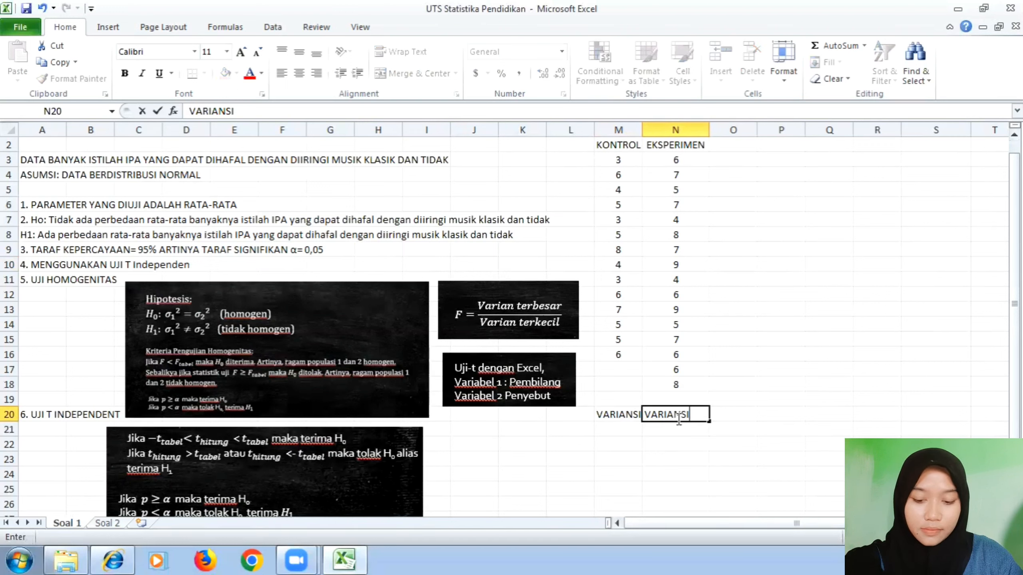
Calculate the sample variance of the KONTROL data M3:M16 in cell M21 with VAR.S.
click(606, 428)
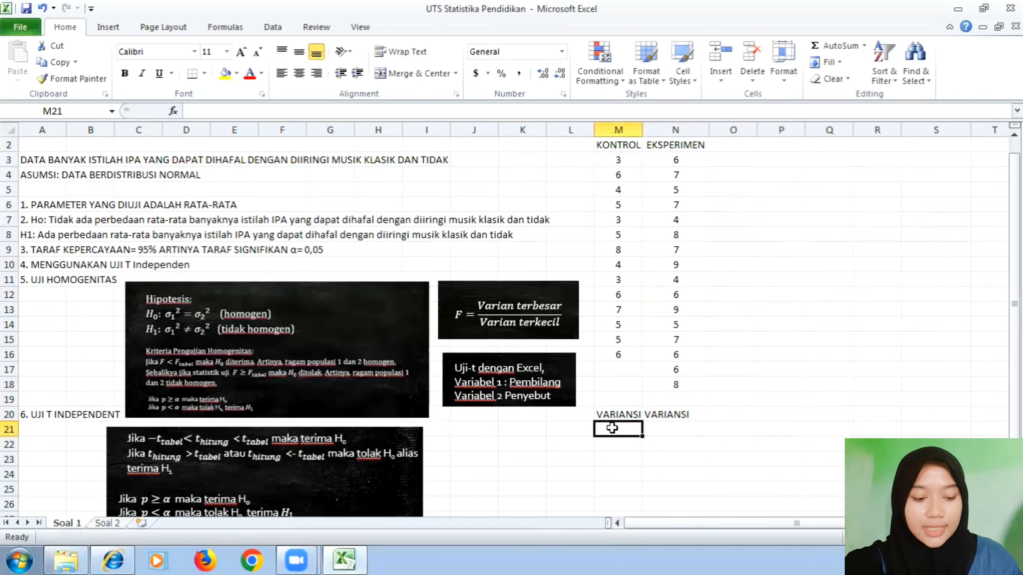
text(=)
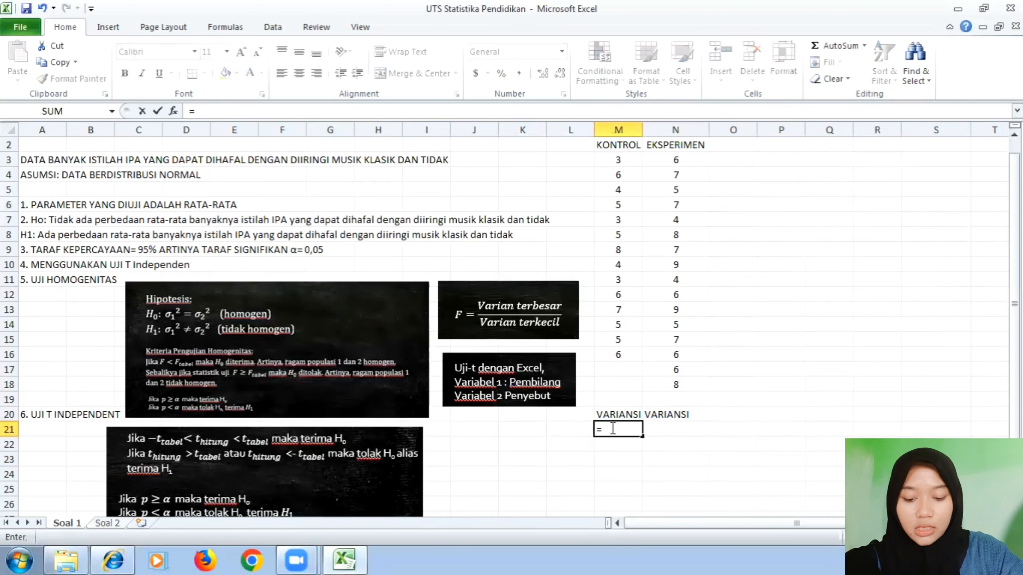
text(VAR)
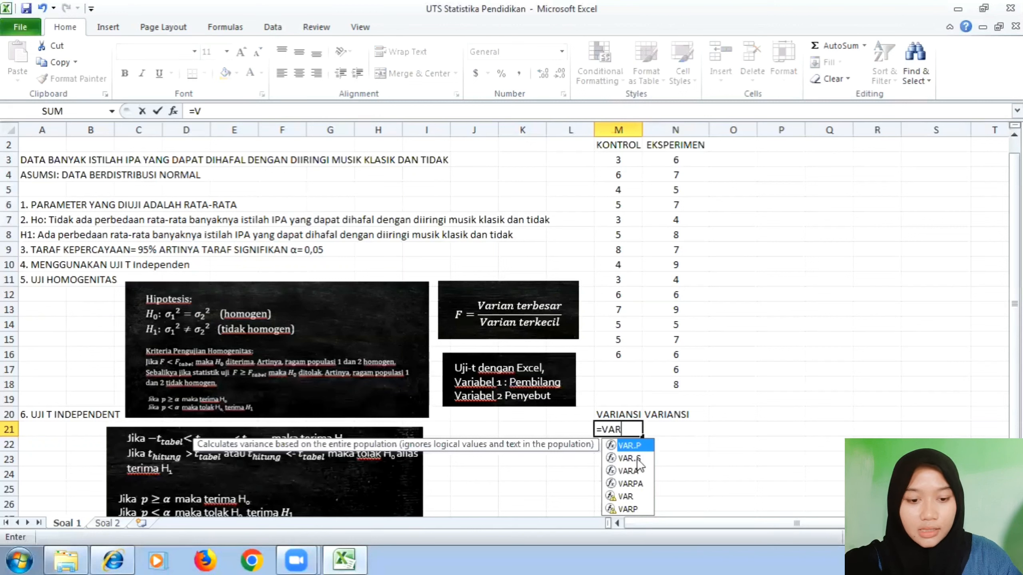
double_click(636, 459)
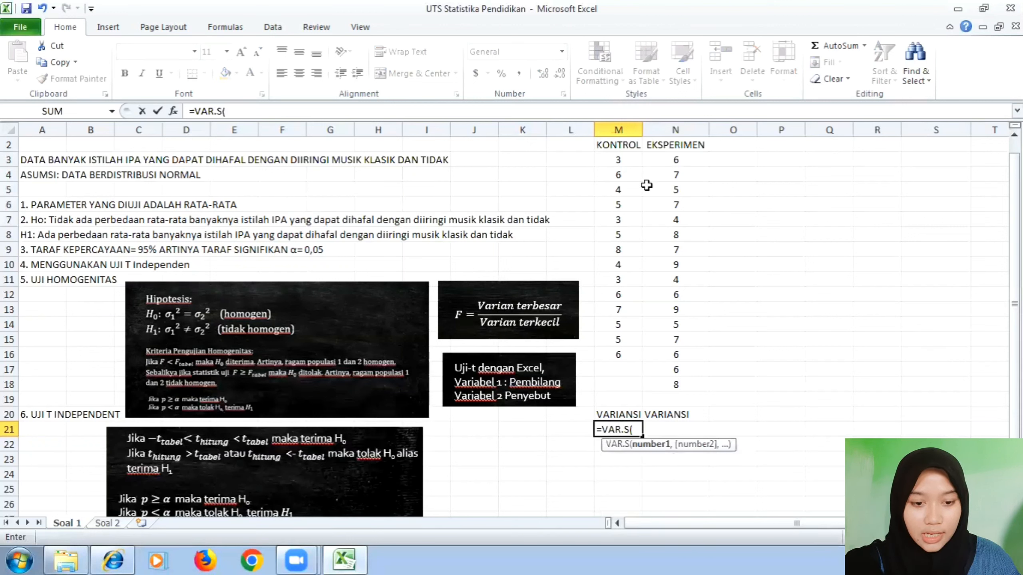
drag(630, 160, 628, 350)
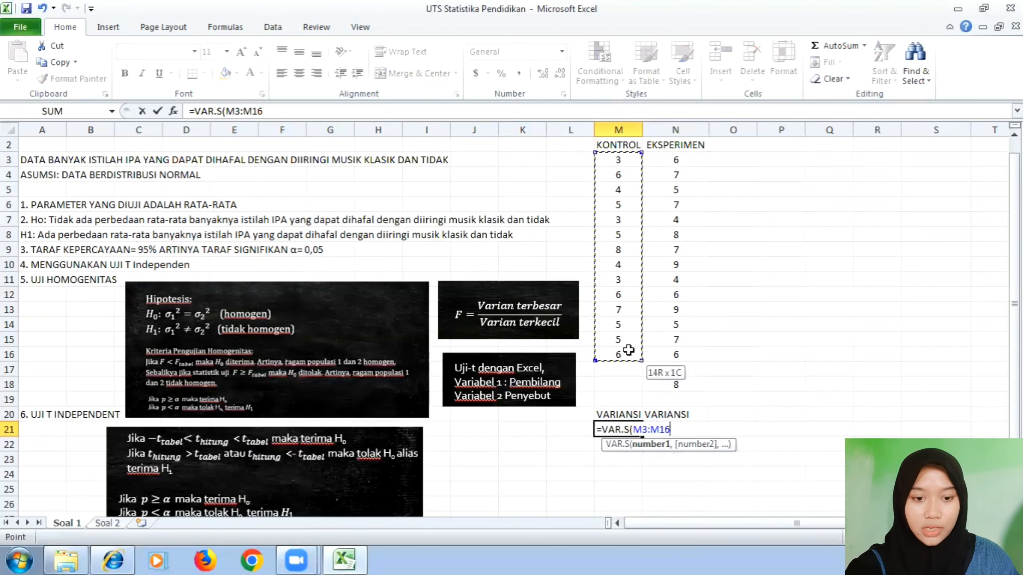
key(Return)
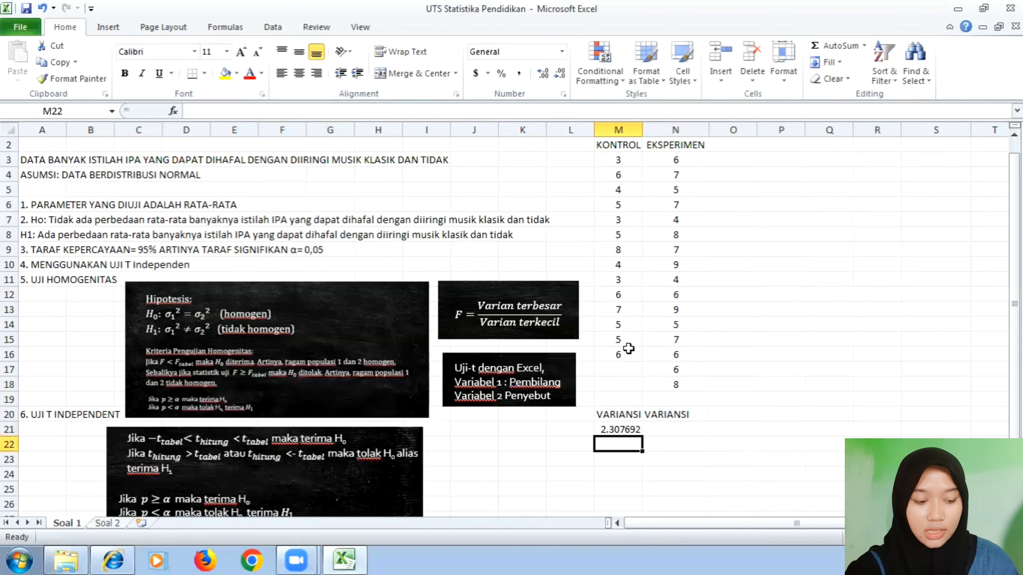
Calculate the sample variance of the EKSPERIMEN data N3:N18 in cell N21 with VAR.S.
click(690, 429)
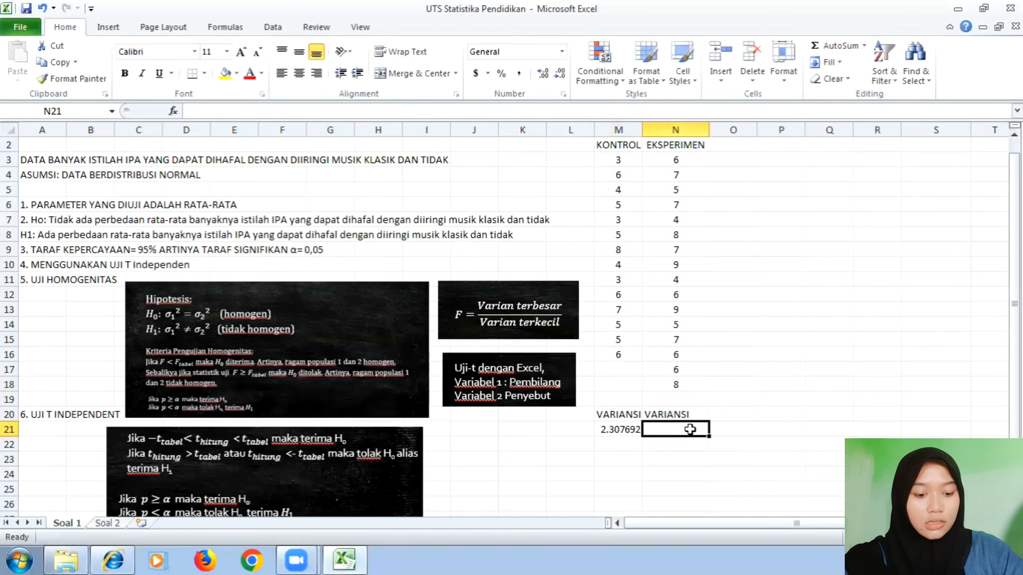
double_click(690, 429)
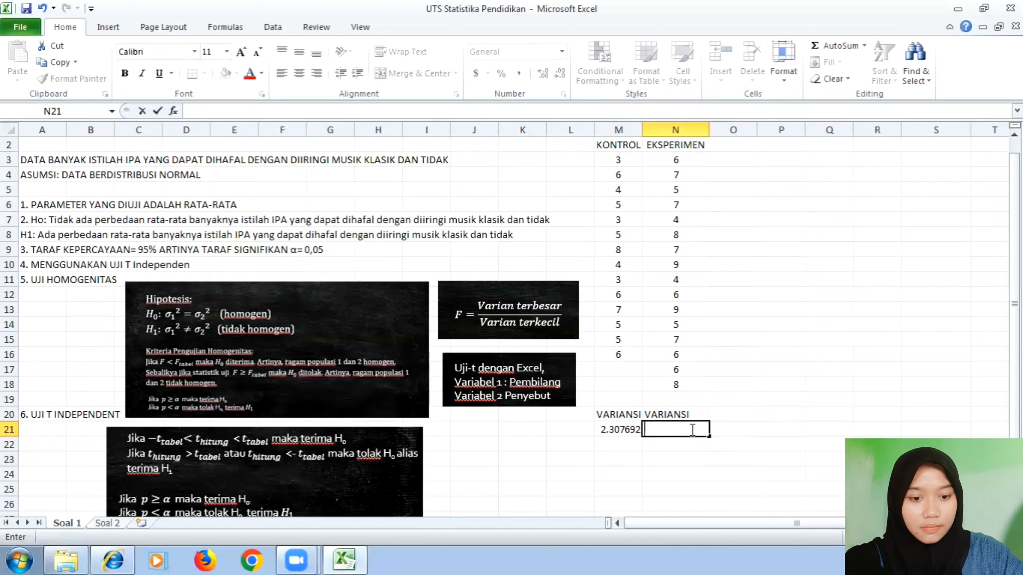
text(=VAR)
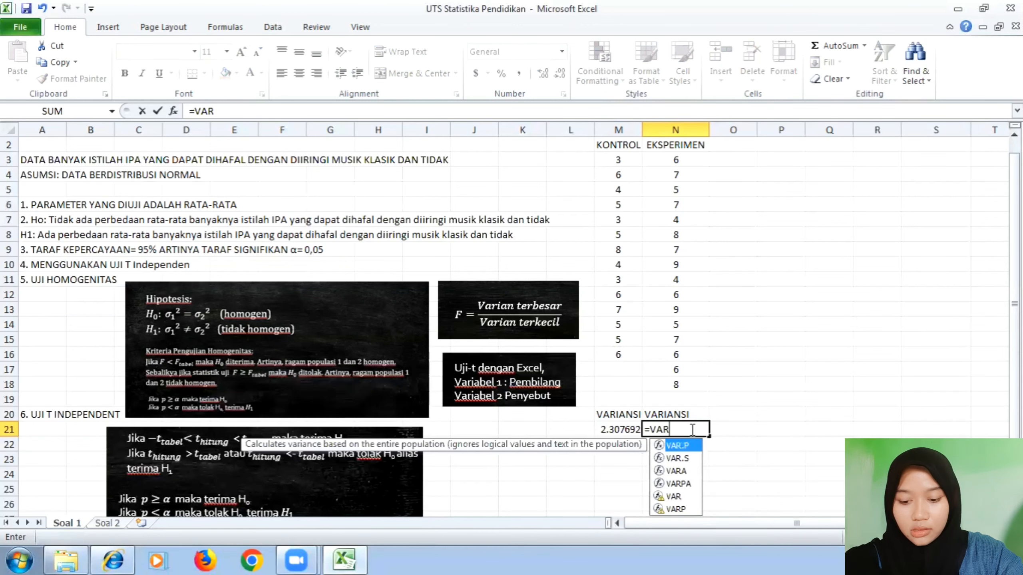
double_click(690, 459)
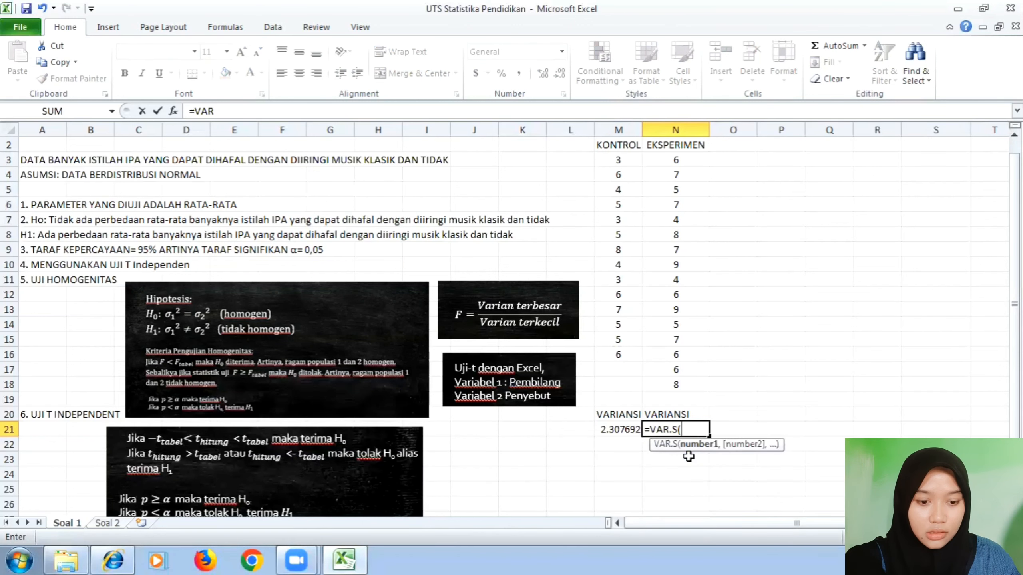
drag(675, 159, 677, 385)
key(Return)
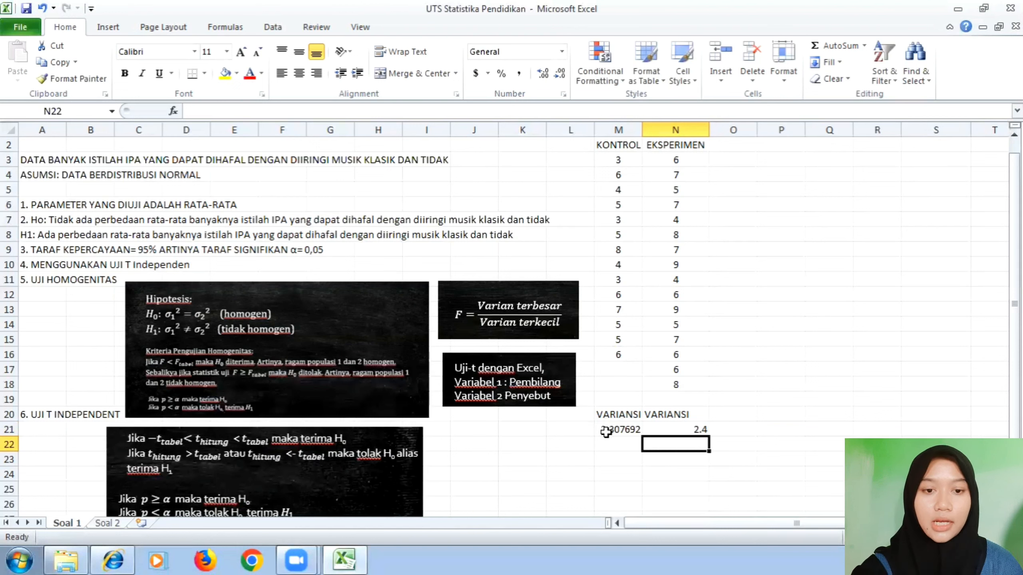
click(657, 428)
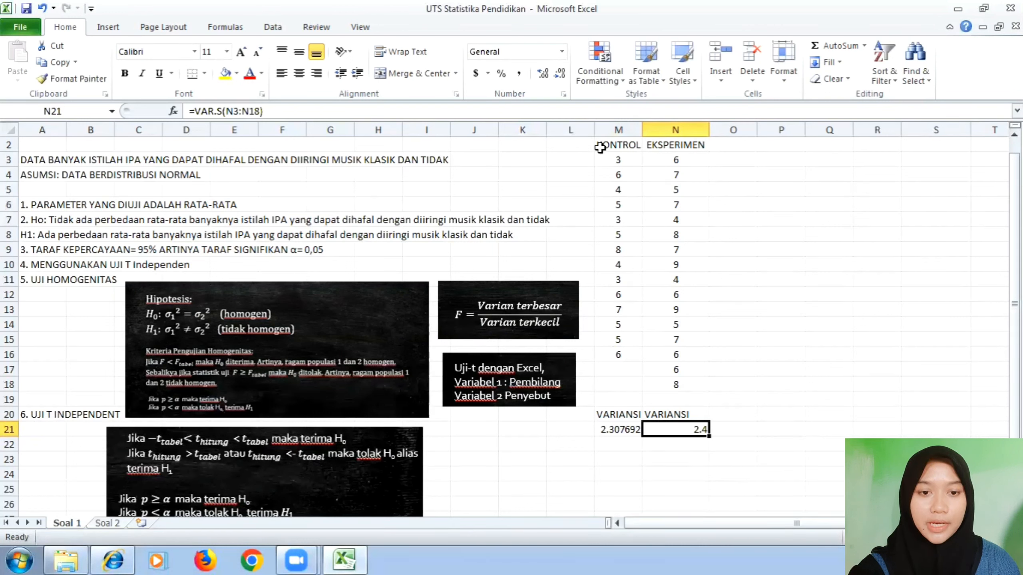
Start the F-Test Two-Sample for Variances from the data analysis tools.
click(776, 161)
click(264, 29)
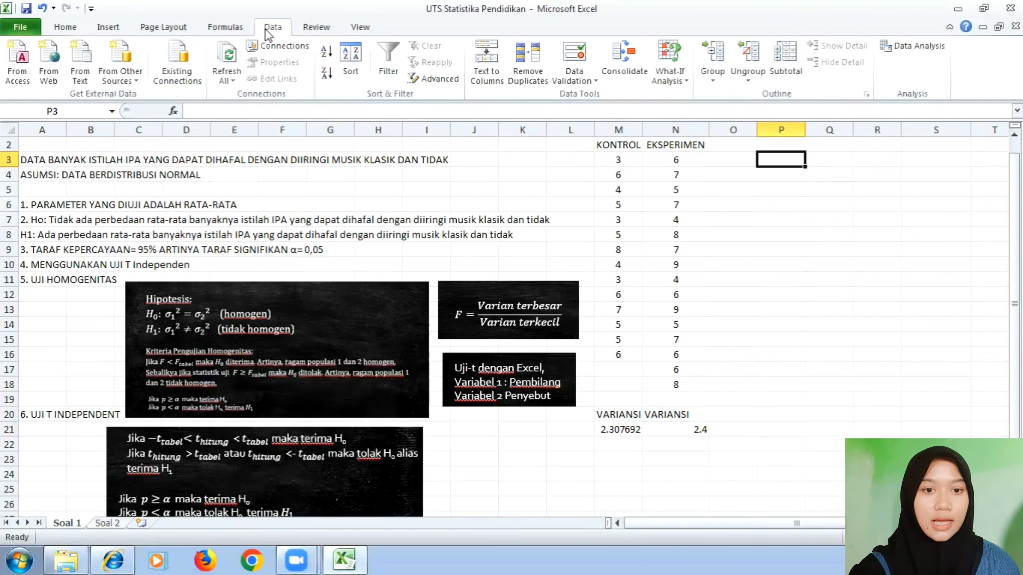
click(906, 46)
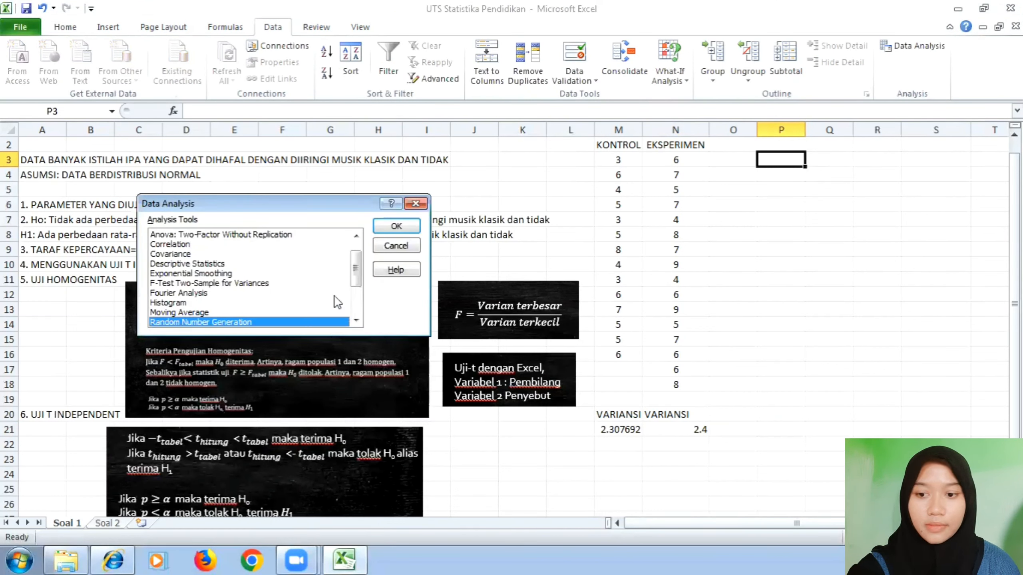
scroll(356, 262, up, 1)
drag(356, 255, 356, 260)
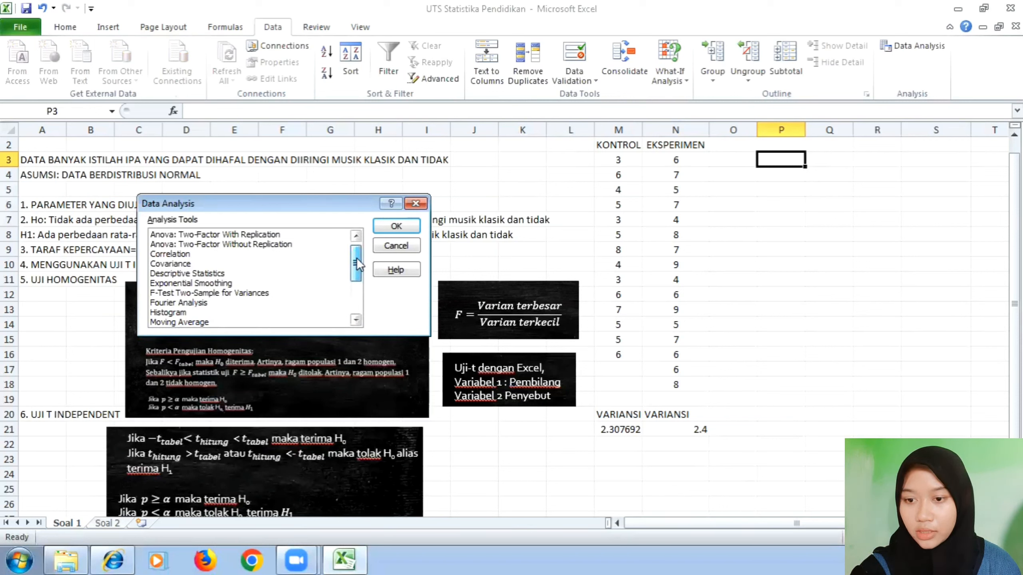
click(239, 292)
double_click(238, 292)
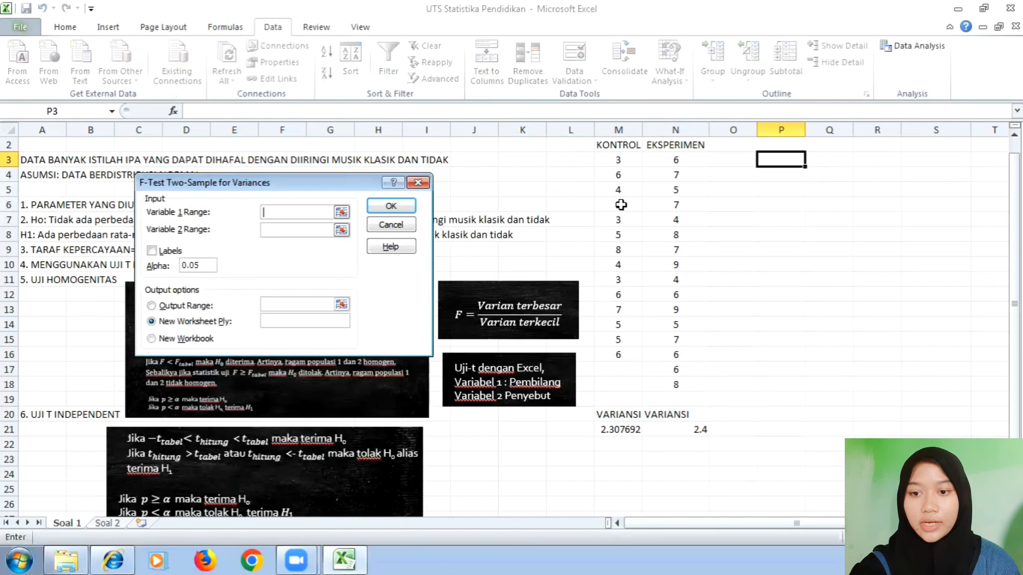
Set the F-test's Variable 1 Range to N2:N18 and Variable 2 Range to M2:M16, and mark the ranges as containing labels.
drag(653, 141, 666, 383)
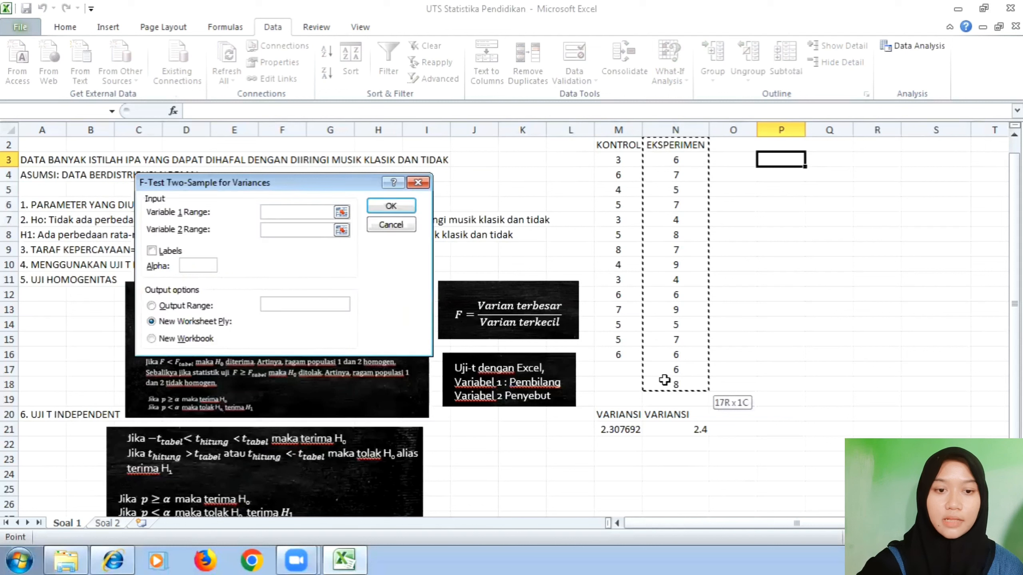
click(307, 231)
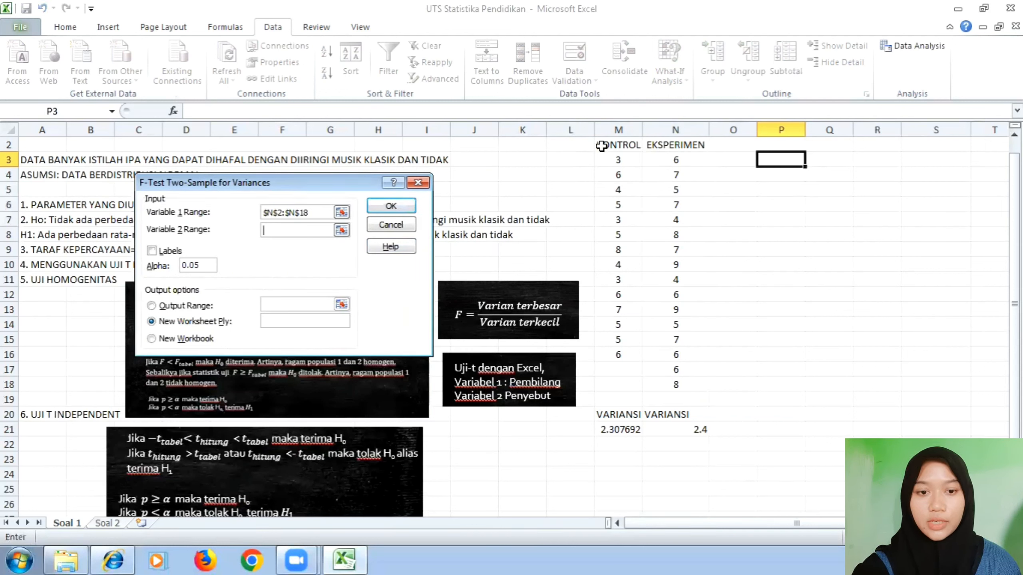
drag(602, 146, 616, 355)
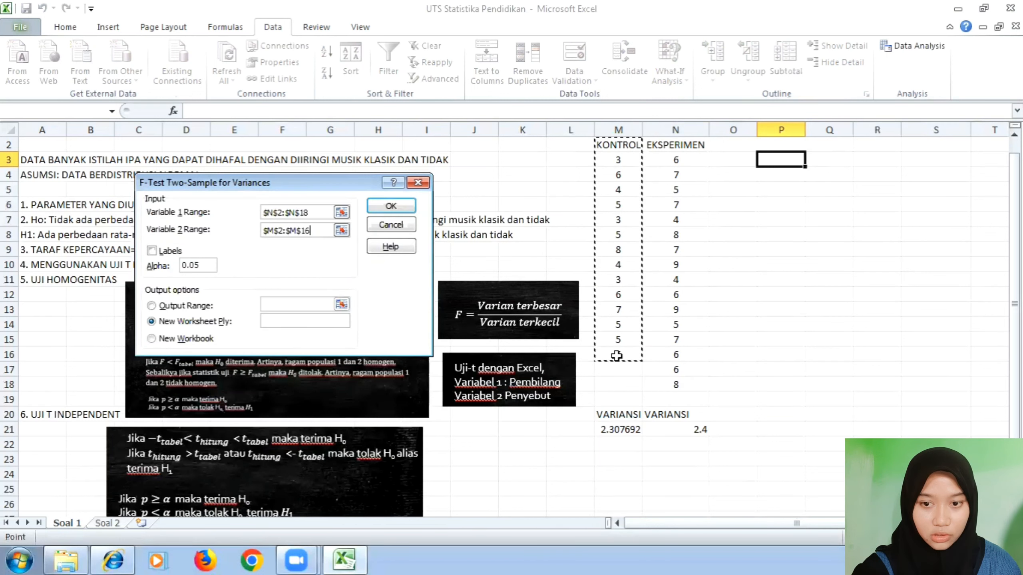
click(152, 251)
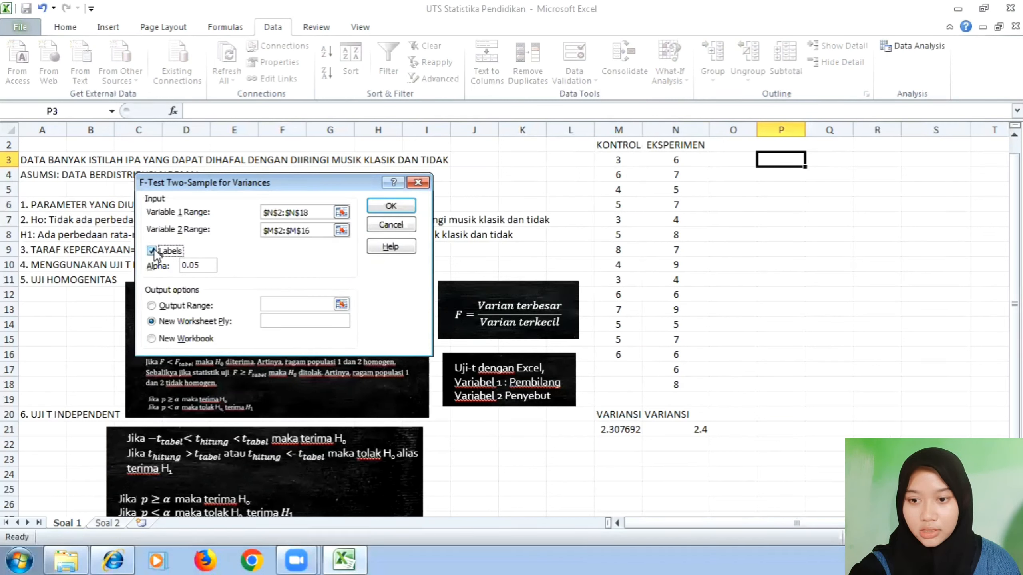
Set the F-test's output range to start at cell P3 on the current sheet and run the test.
click(151, 305)
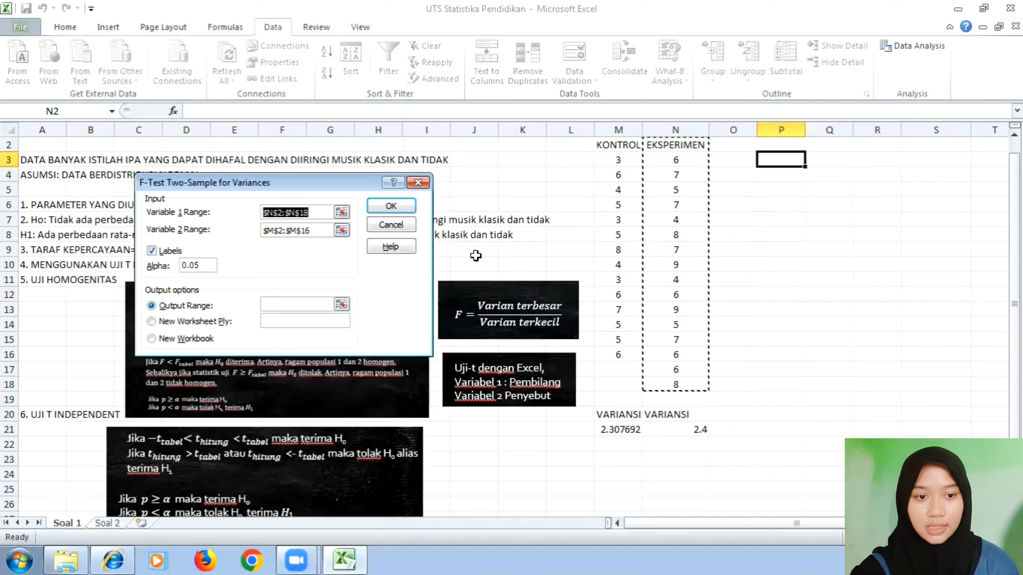
click(318, 305)
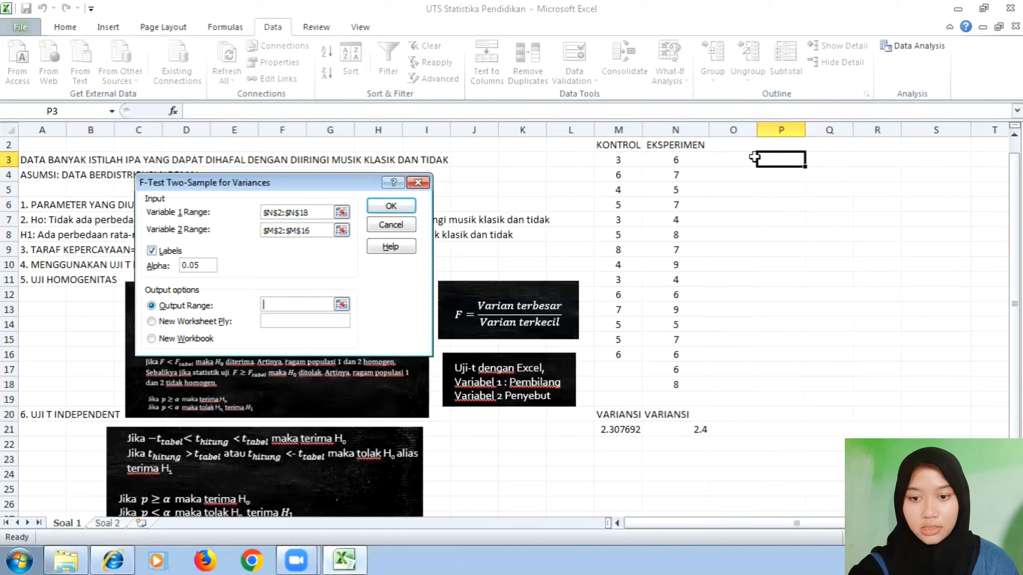
click(765, 162)
key(Return)
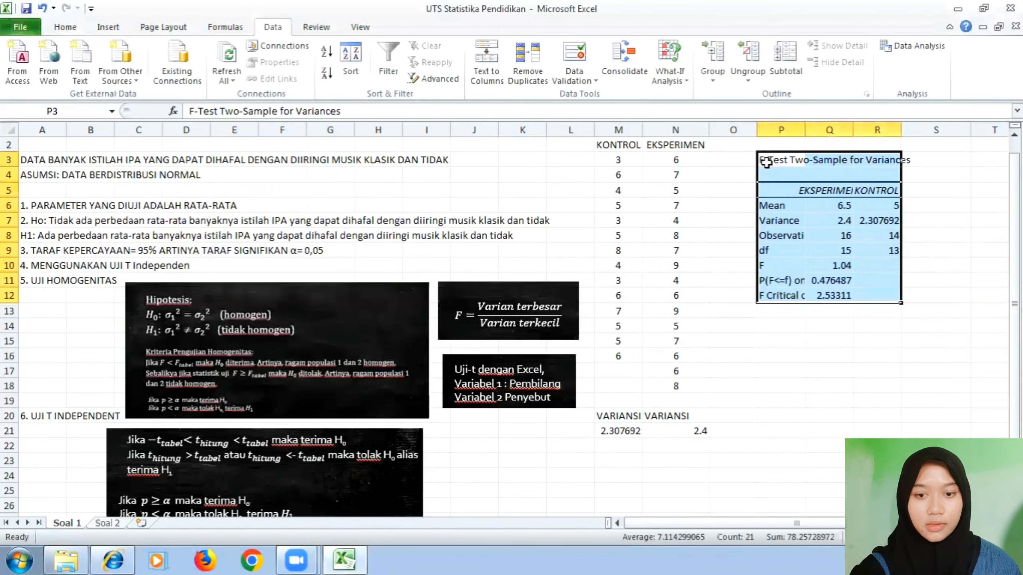
click(788, 323)
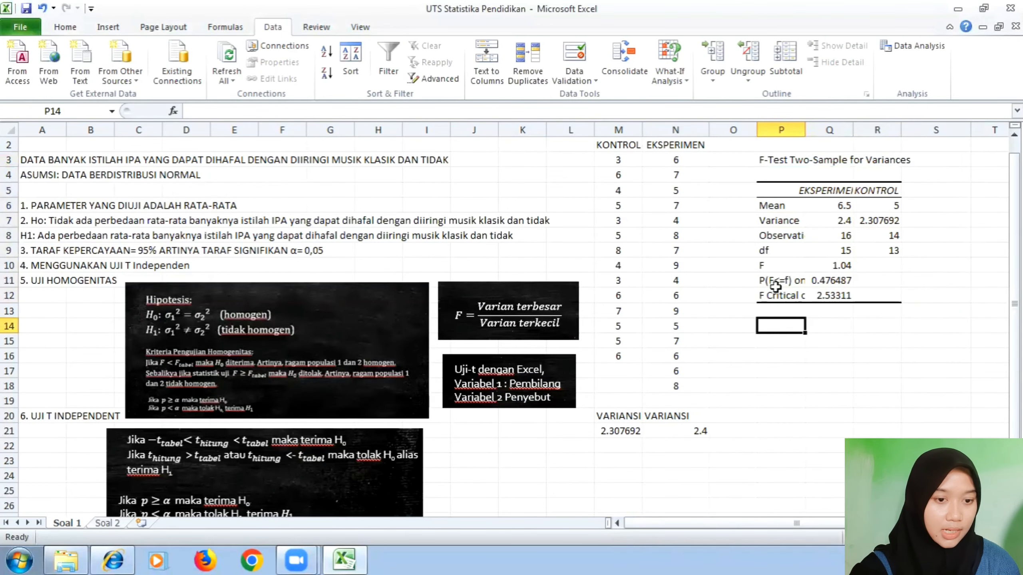
Highlight the F row (P10:Q10) and the F Critical one-tail row (P12:Q12) of the F-test results in yellow.
click(764, 267)
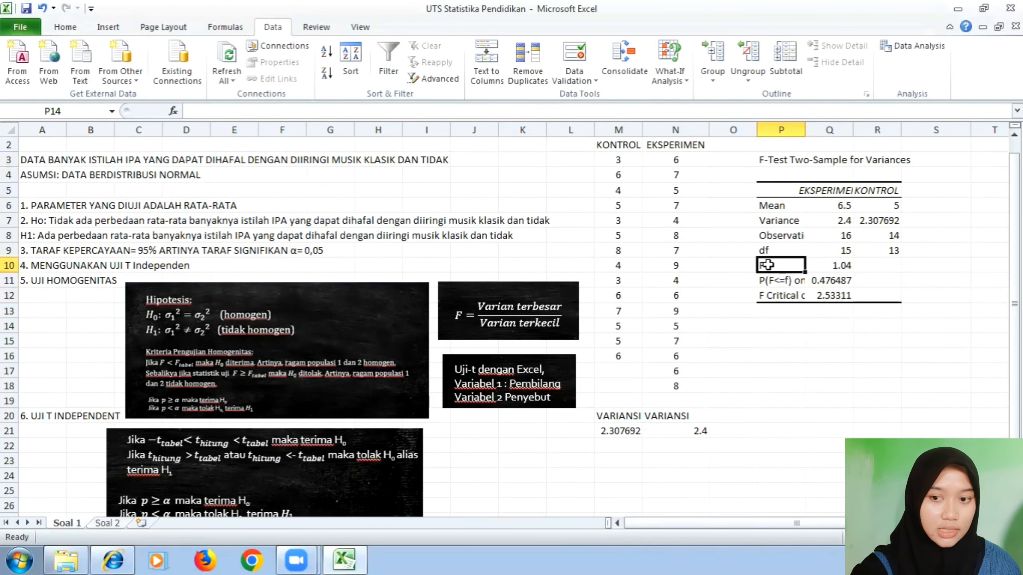
drag(765, 266, 831, 266)
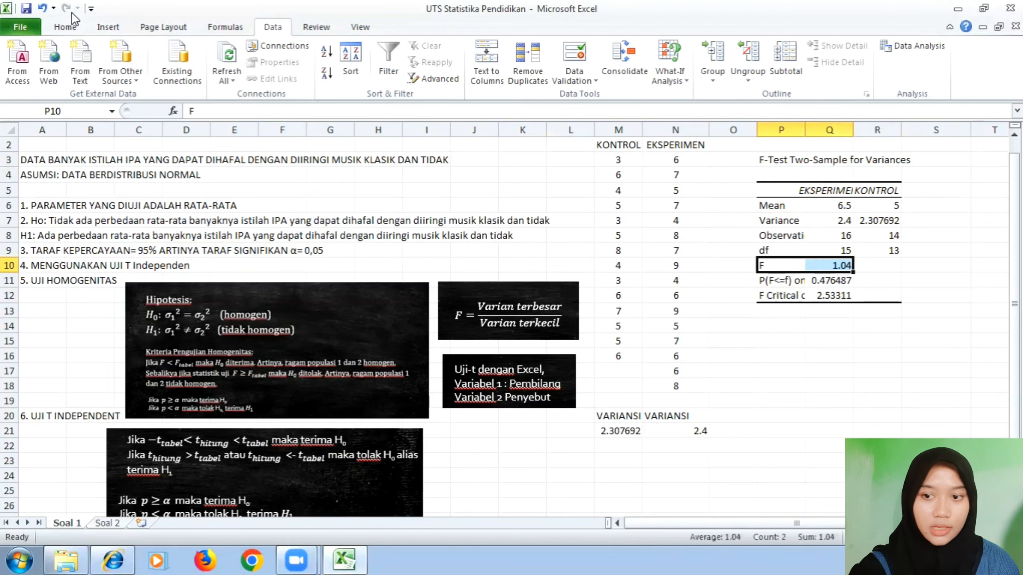
click(68, 28)
click(224, 73)
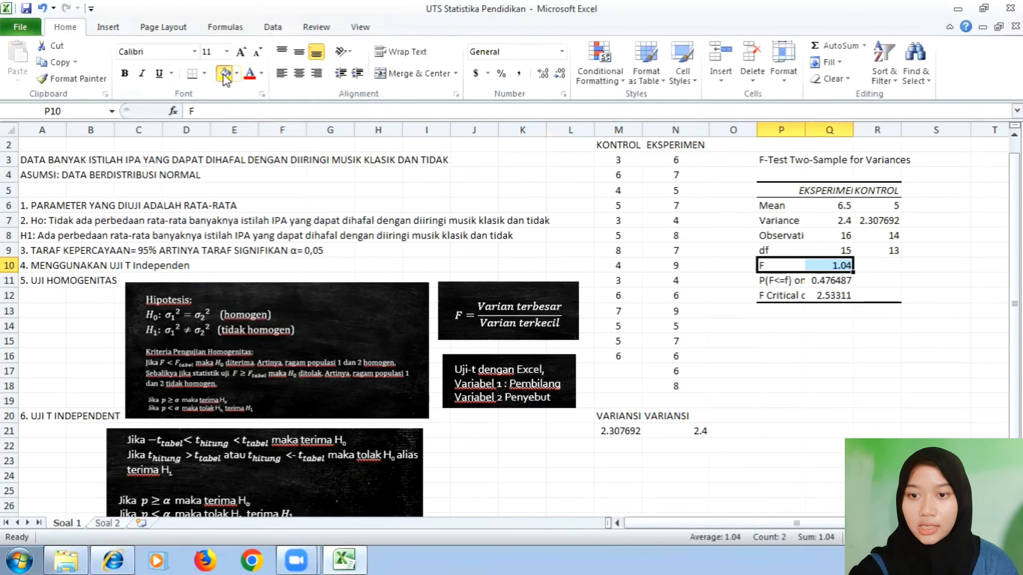
drag(771, 296, 839, 300)
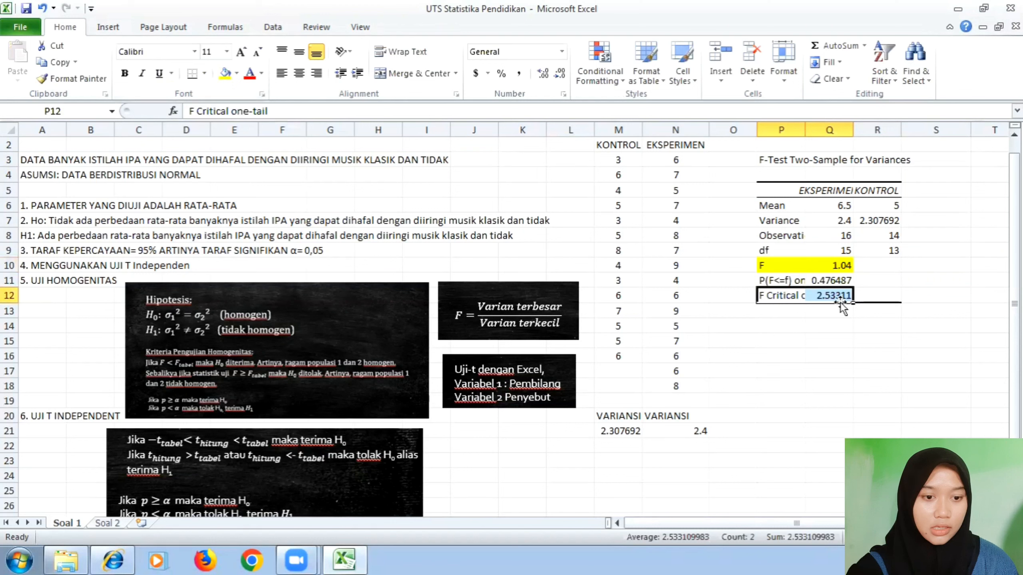
click(225, 74)
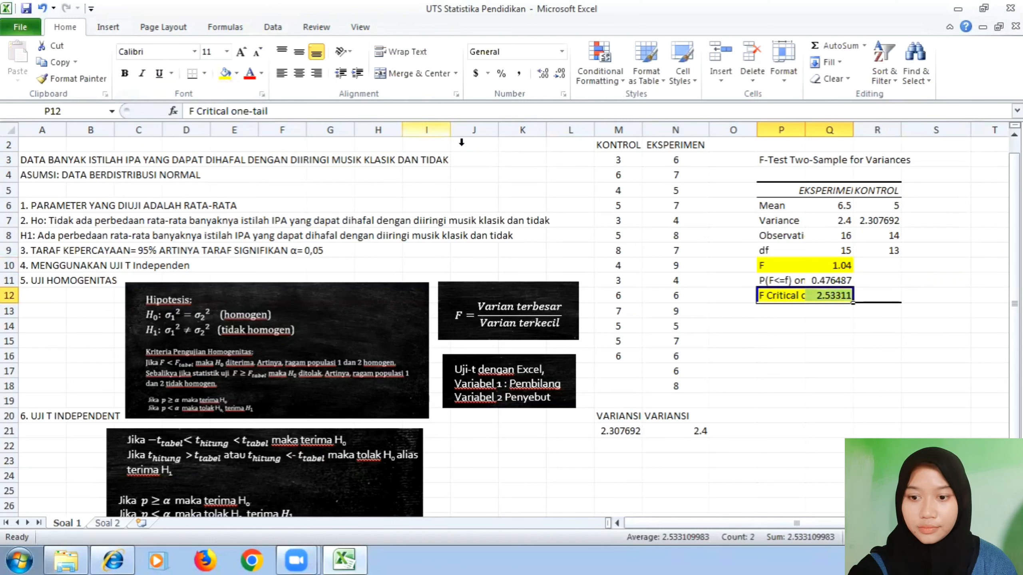
click(809, 329)
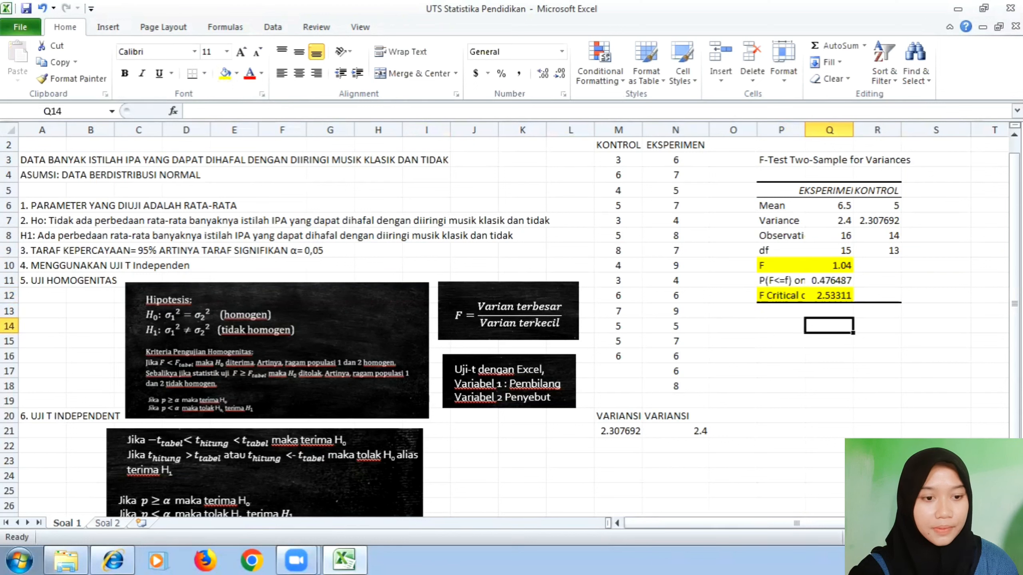
Enter the homogeneity conclusion "F < Ftabel, maka populasi homogen" in cell S11 beside the F-test results.
double_click(1005, 537)
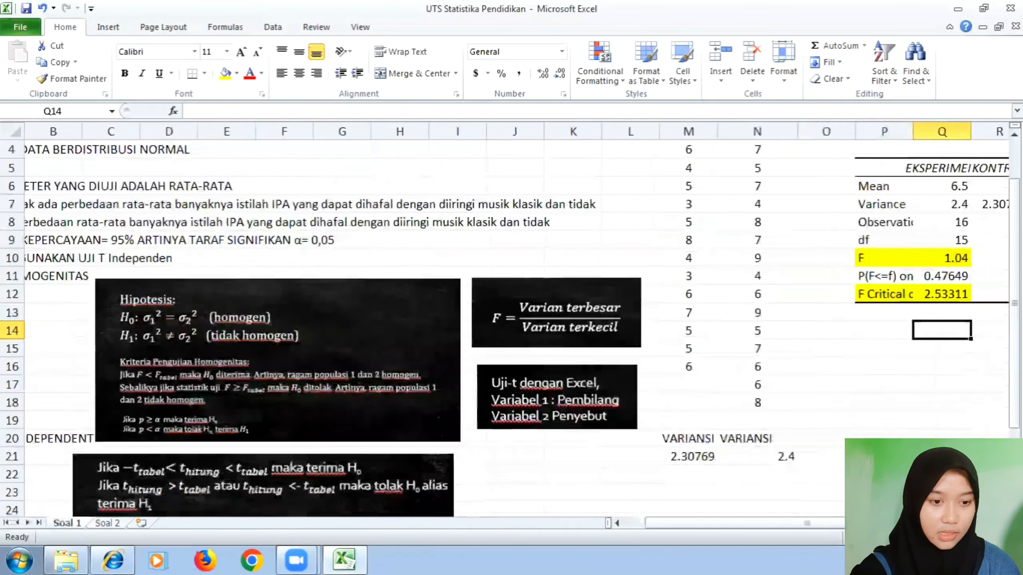
double_click(919, 537)
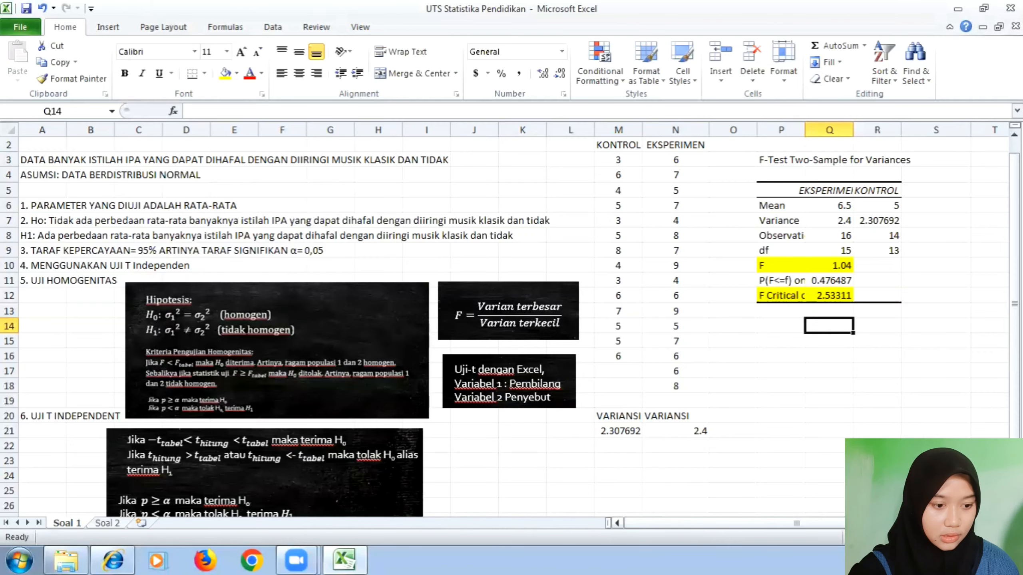
double_click(1003, 523)
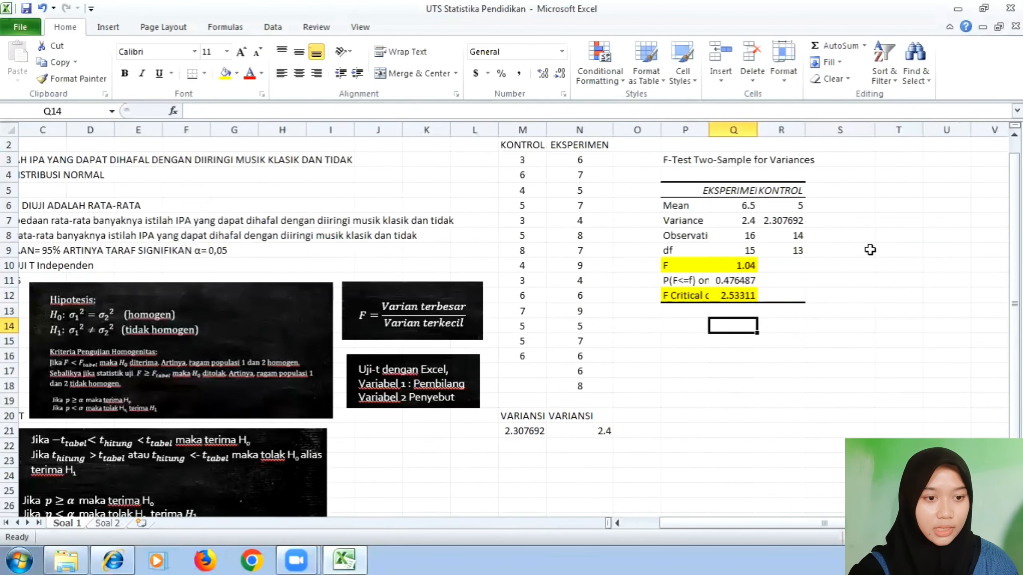
click(853, 284)
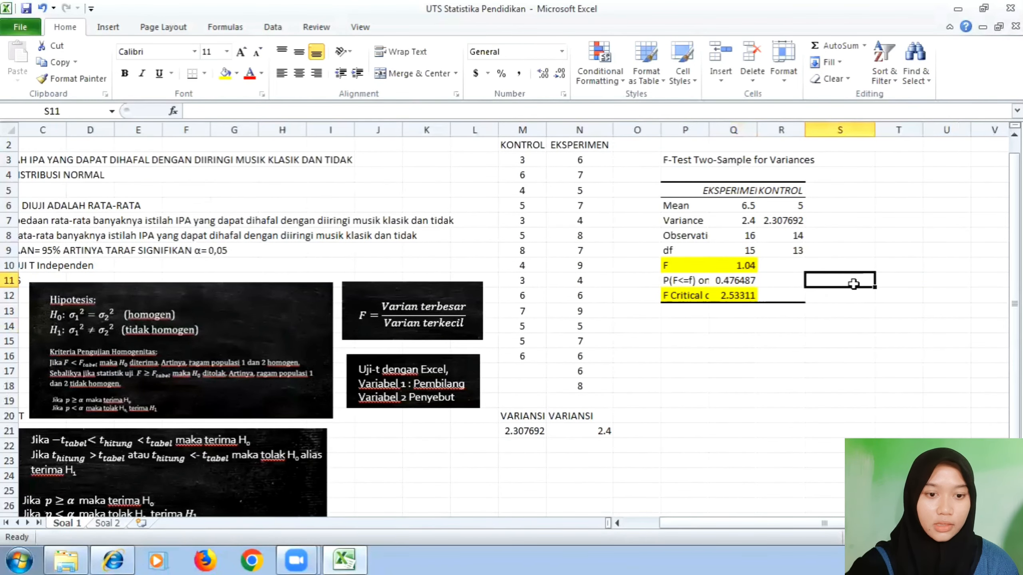
text(F)
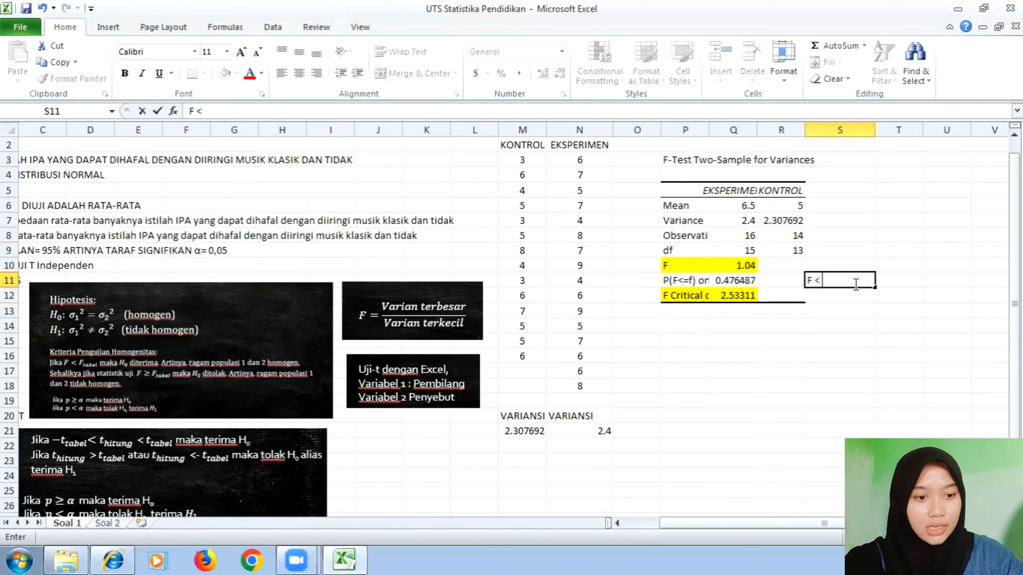
text( < Ftabel,)
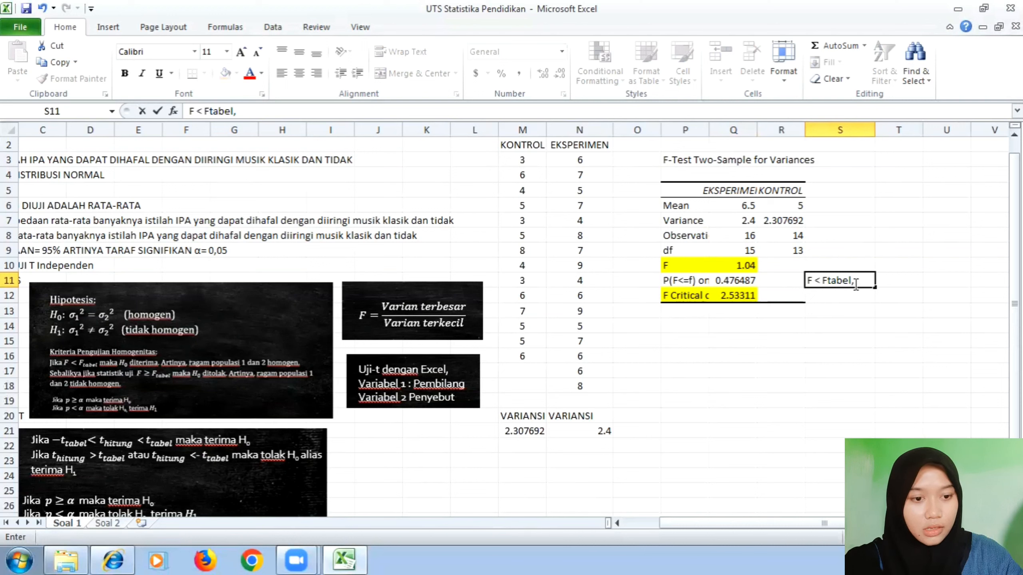
text( maka)
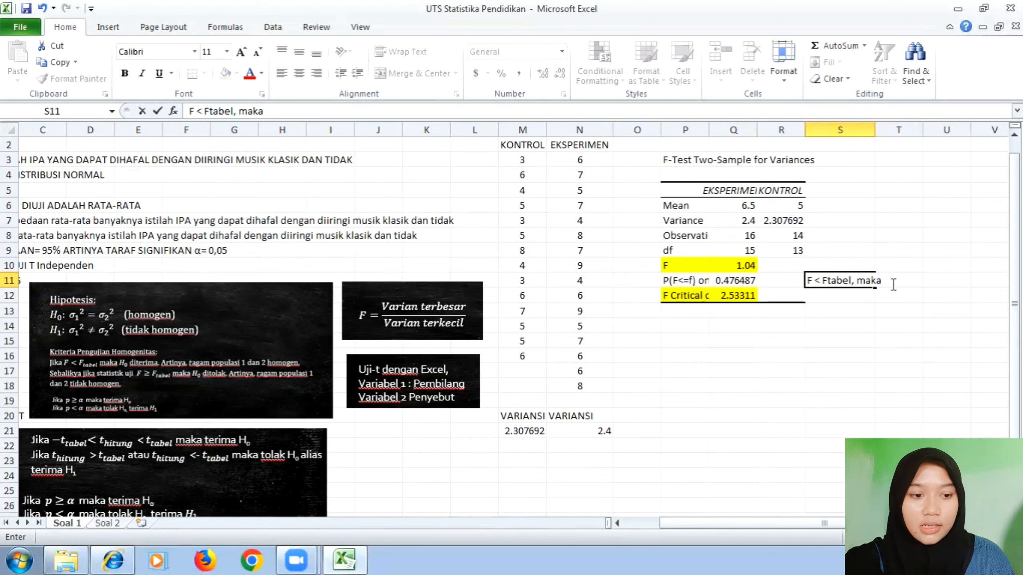
text(pop)
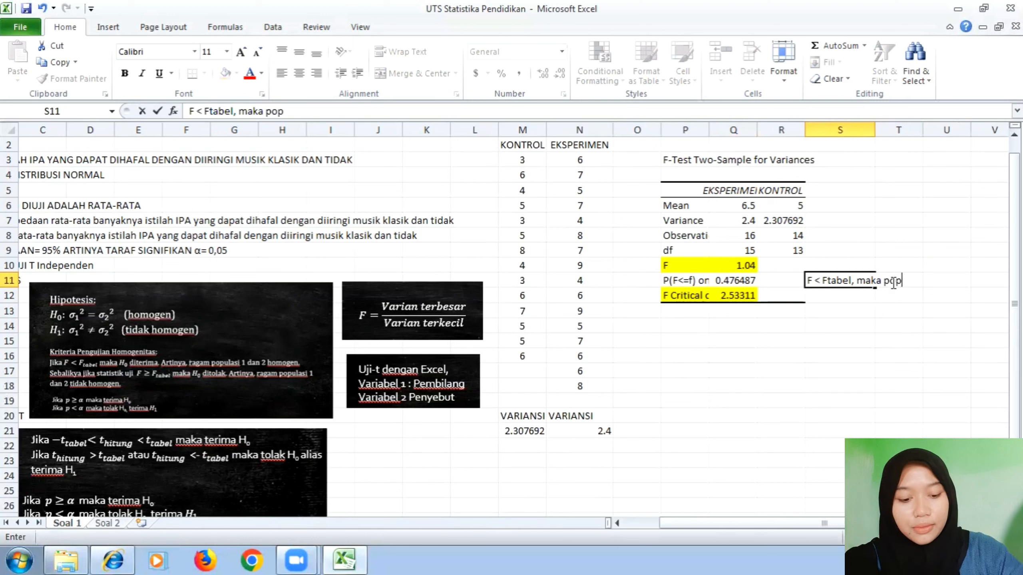
text(ulasi h)
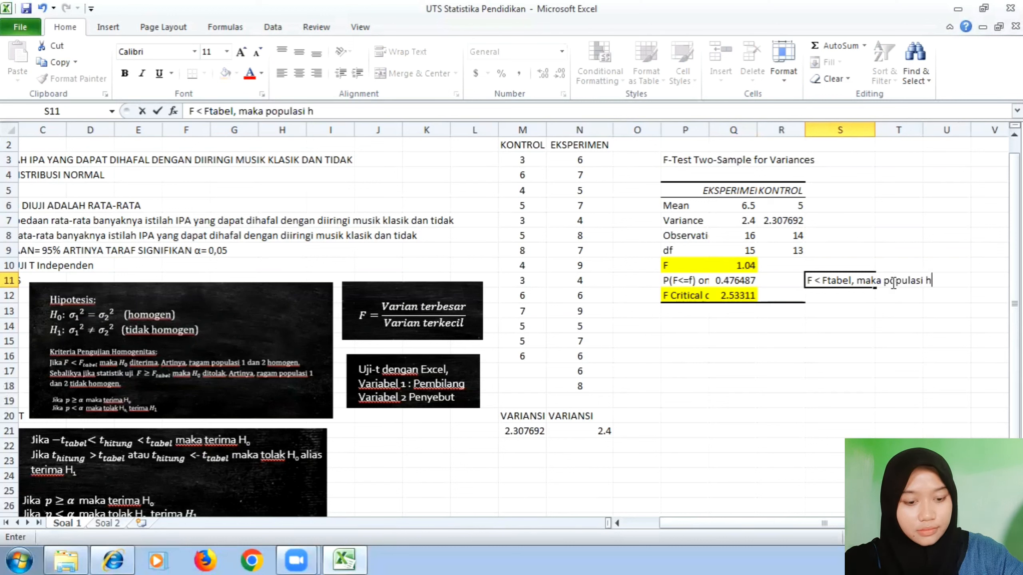
text(omogen)
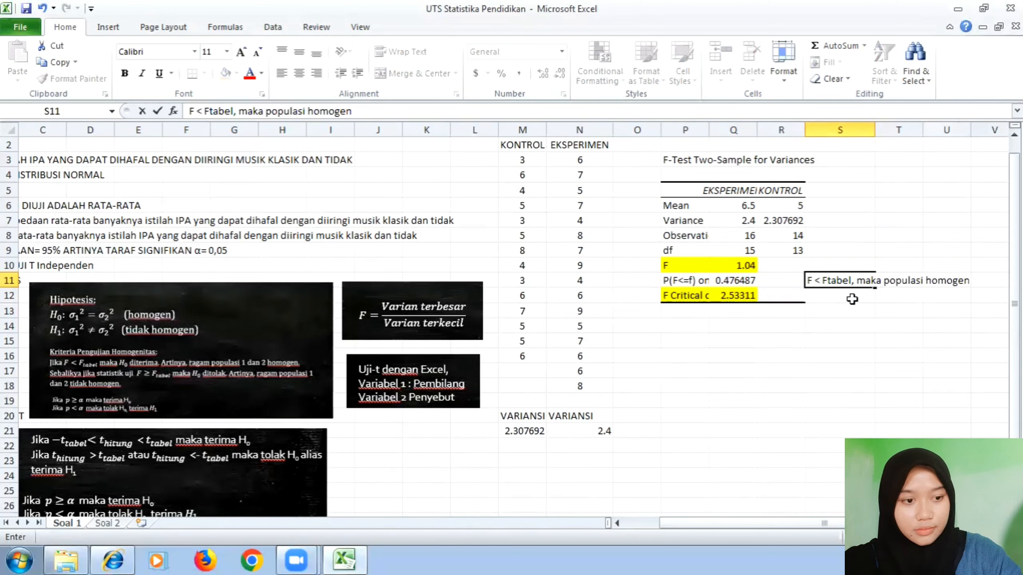
click(698, 358)
click(685, 341)
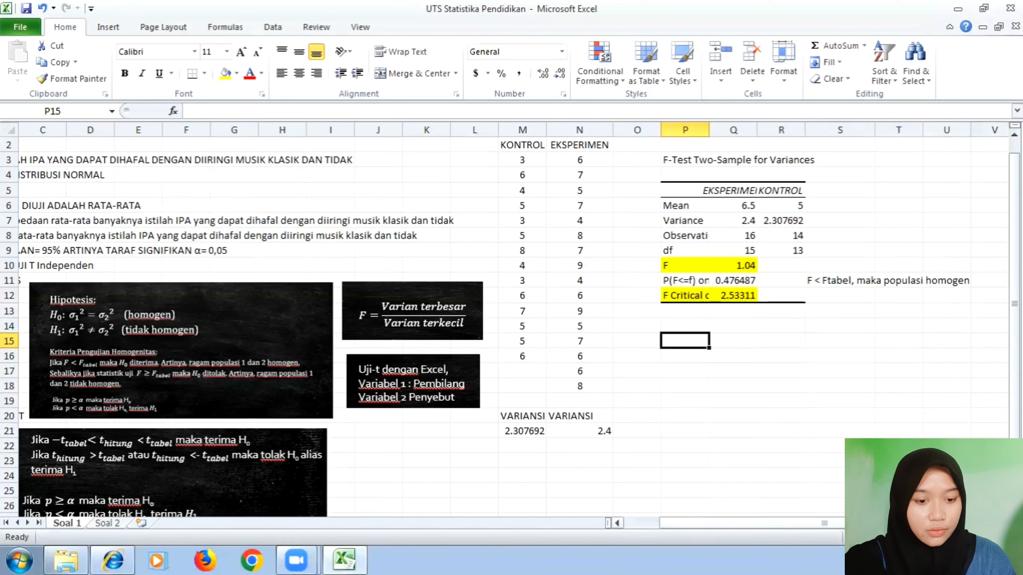
Start the t-Test: Two-Sample Assuming Equal Variances from the data analysis tools.
scroll(822, 528, left, 2)
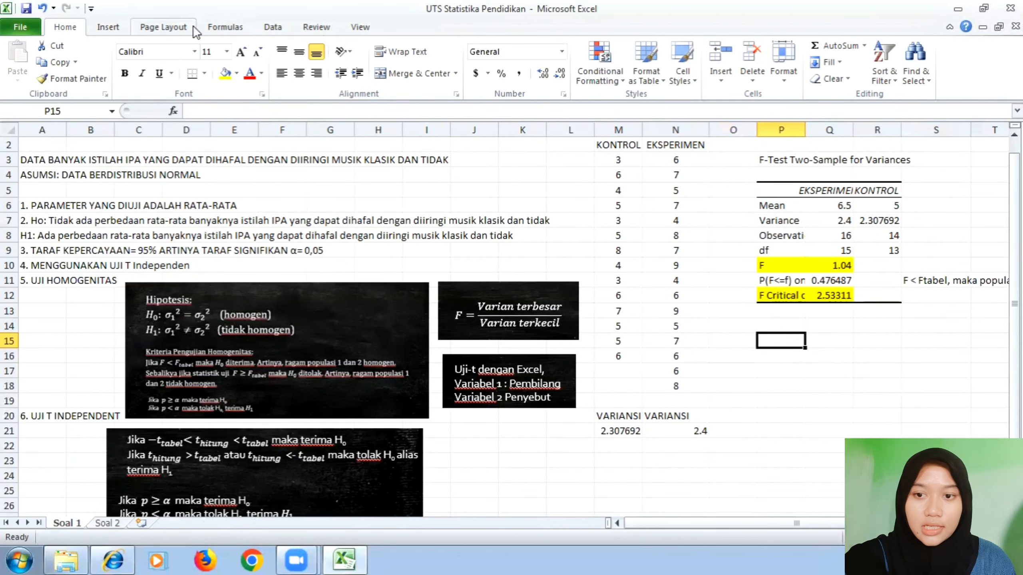
click(273, 28)
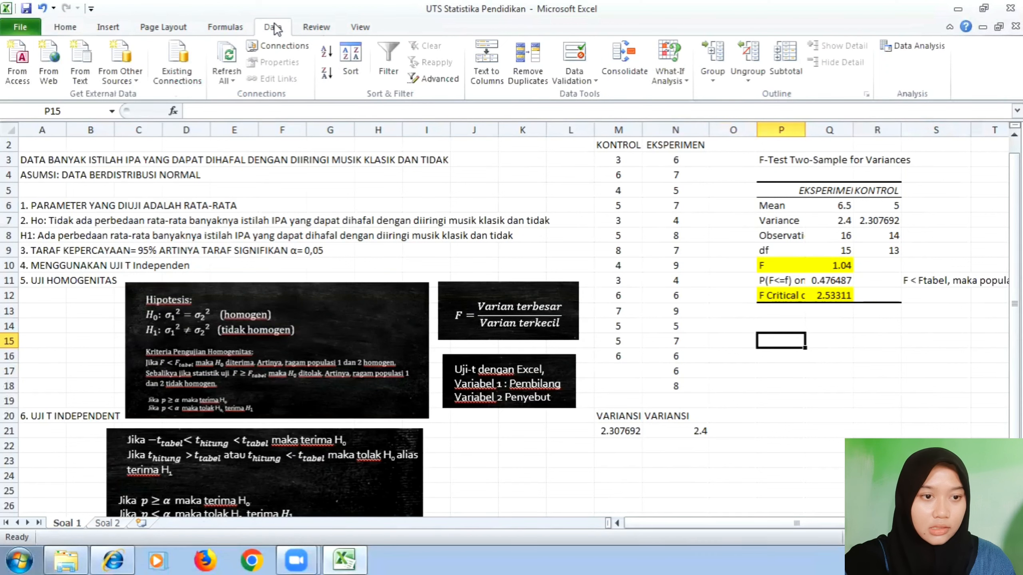
click(906, 46)
scroll(354, 306, down, 3)
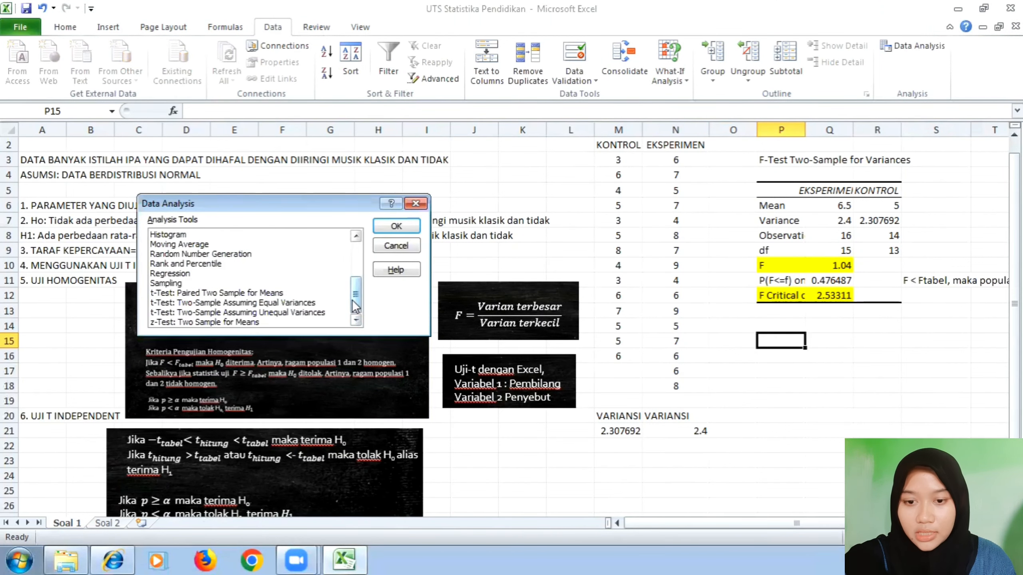
click(307, 303)
click(396, 226)
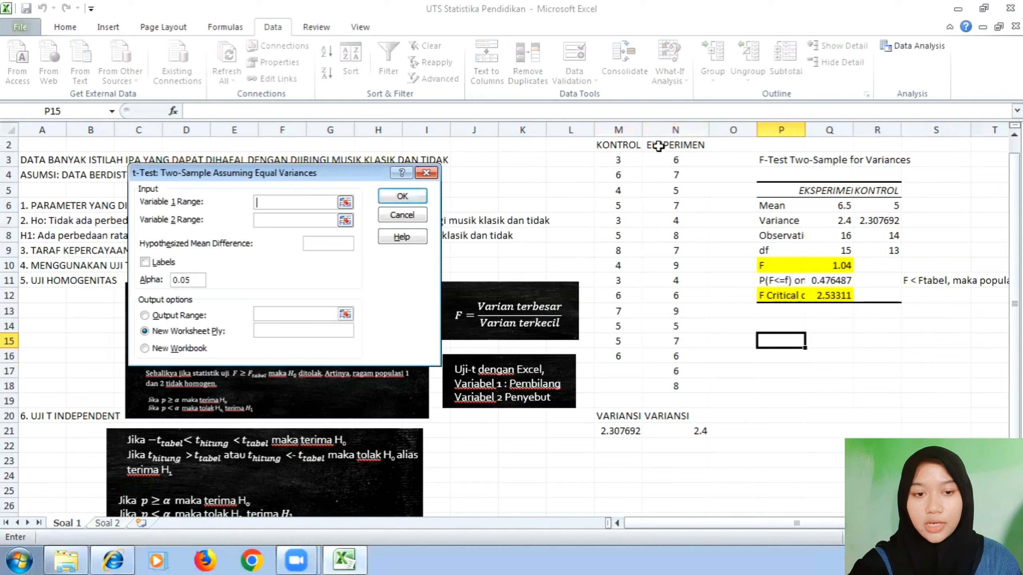
Set the t-test's Variable 1 Range to N2:N18 and Variable 2 Range to M2:M16, and mark the ranges as containing labels.
drag(658, 146, 660, 380)
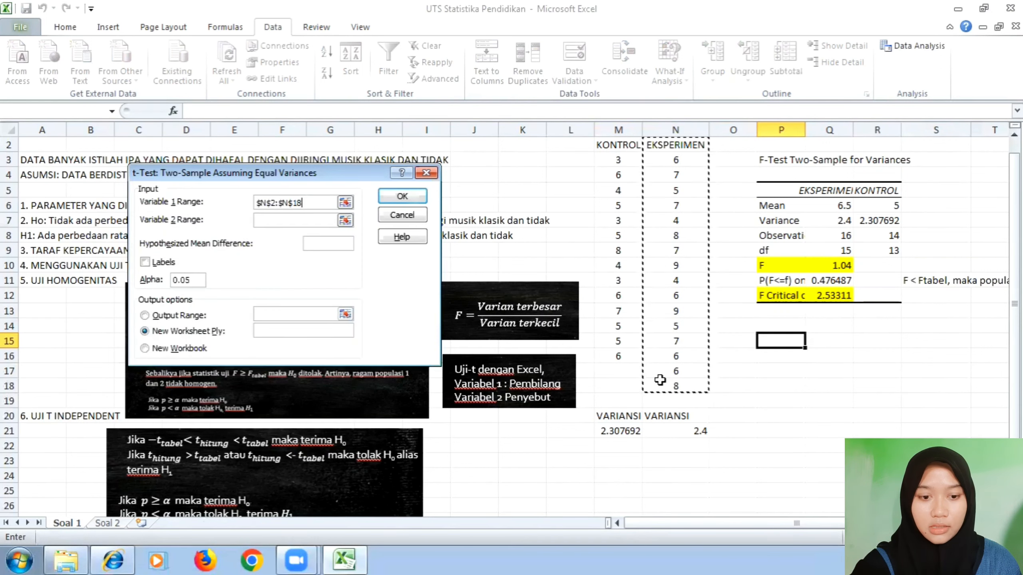
click(313, 221)
drag(598, 145, 612, 356)
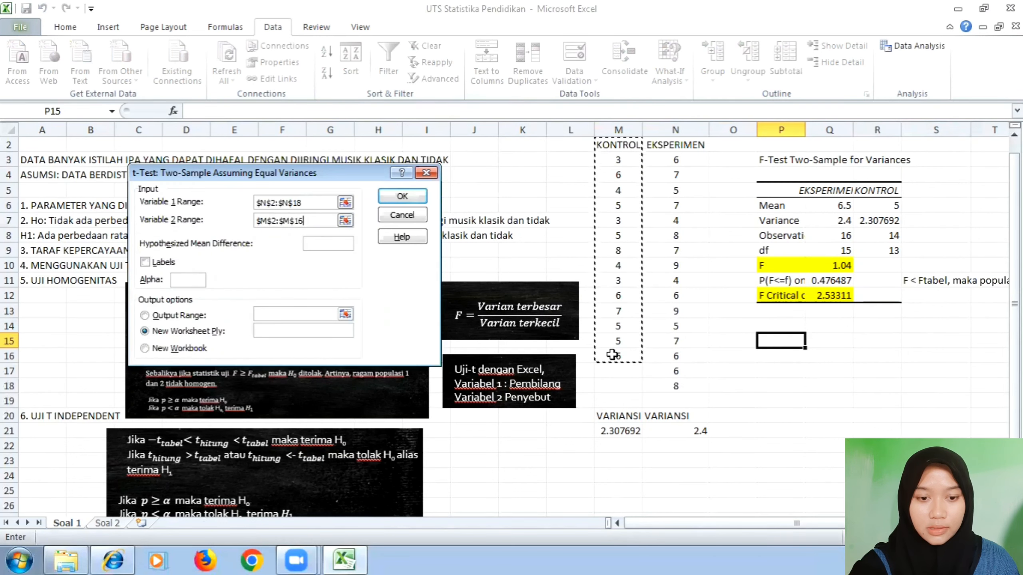
click(154, 264)
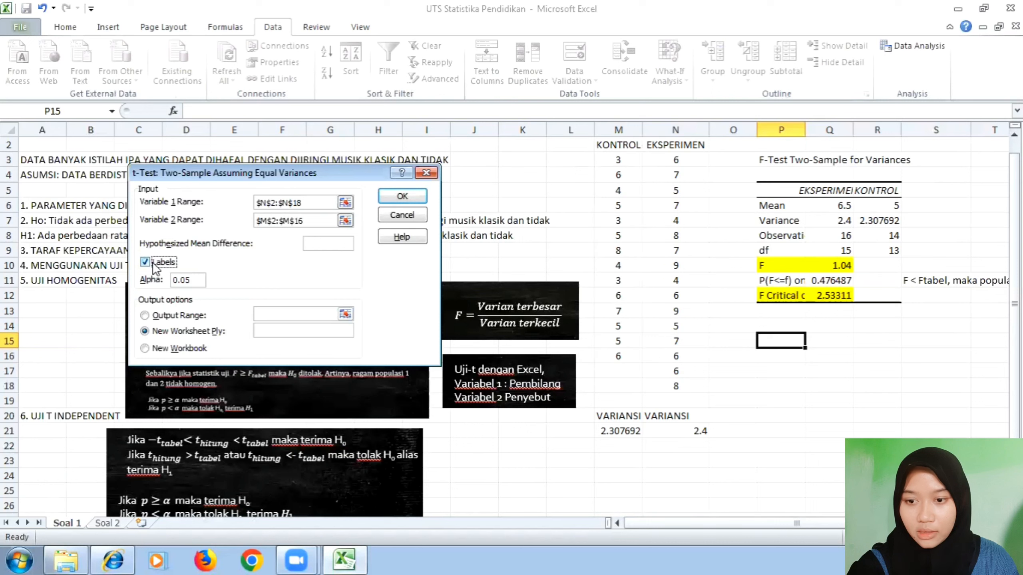
Set the t-test's output range to start at cell P15 on the current sheet and run the test.
click(145, 316)
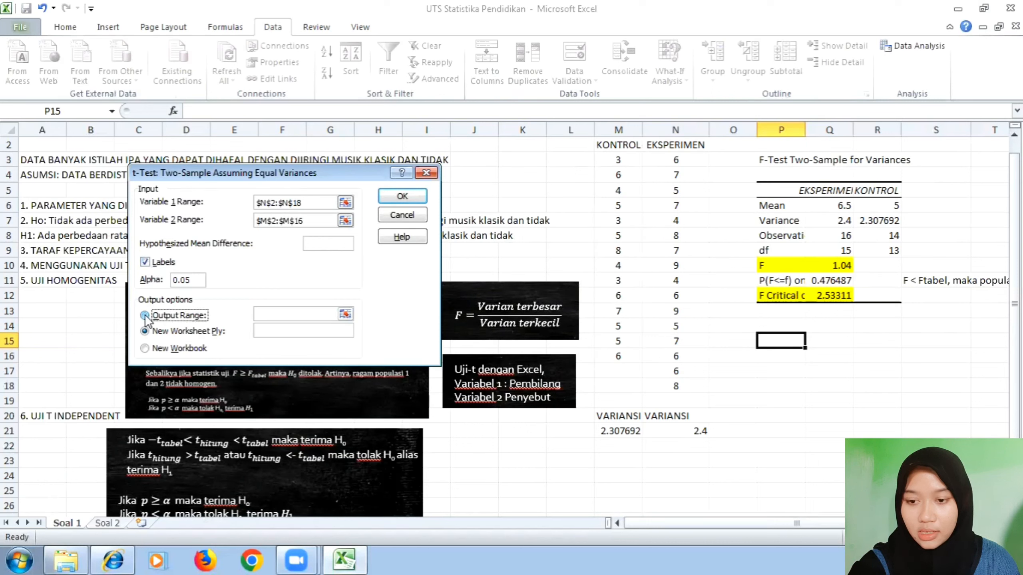
click(279, 318)
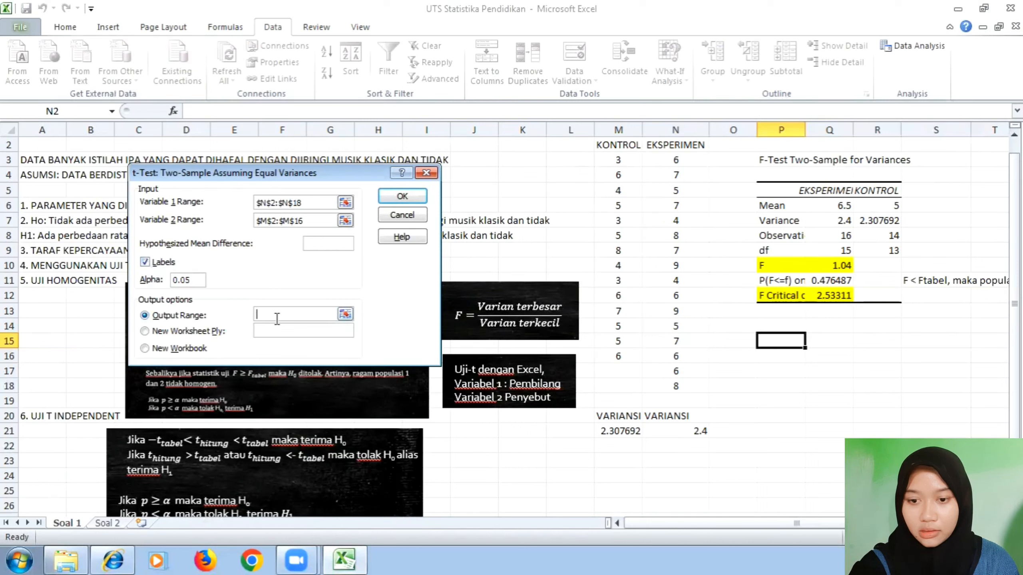
click(767, 340)
key(Return)
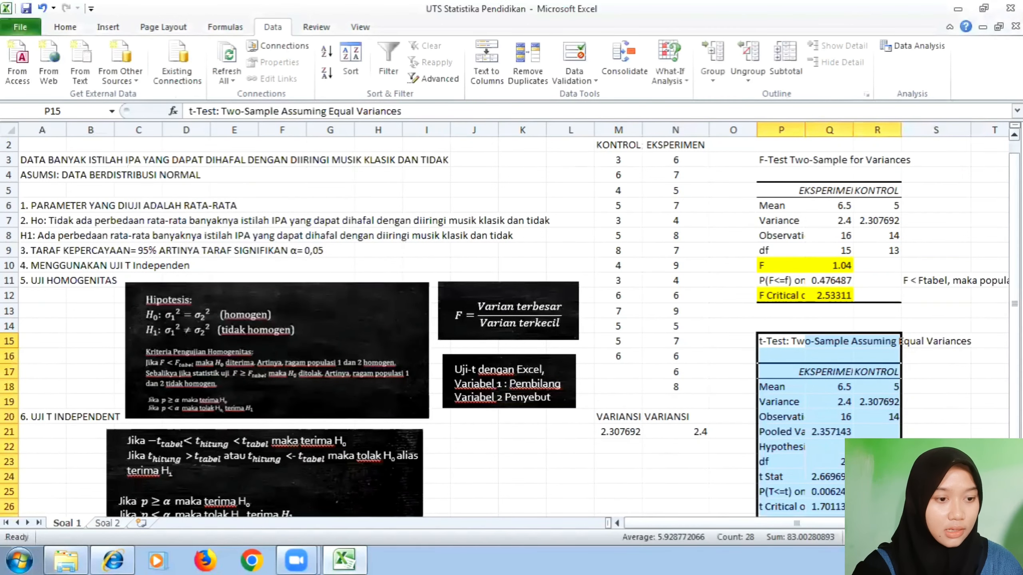
Fill the t Stat row (P24:Q24) and the t Critical two-tail row (P28:Q28) of the t-test results with yellow.
scroll(986, 299, down, 2)
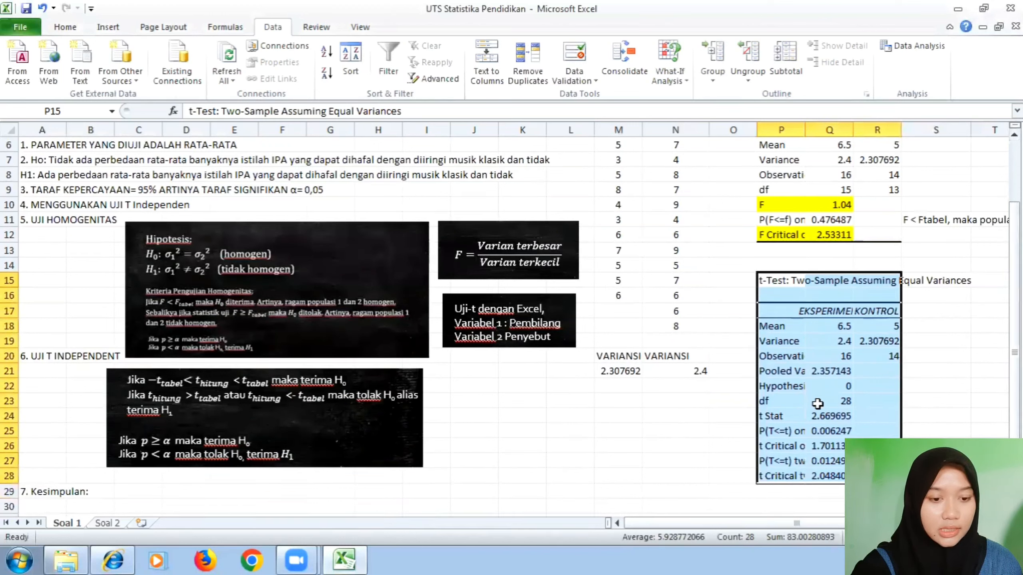
click(767, 418)
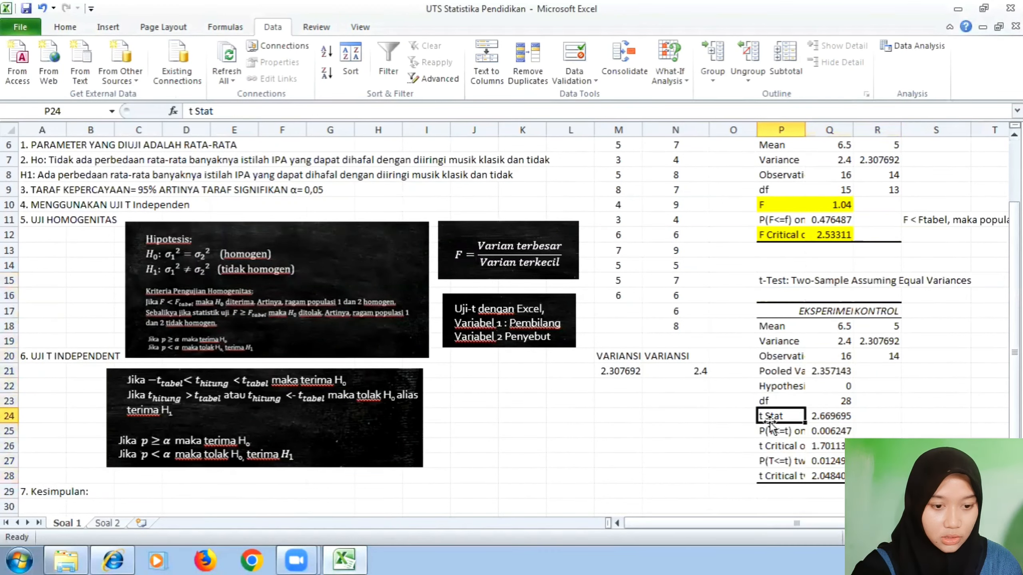
drag(767, 416, 814, 415)
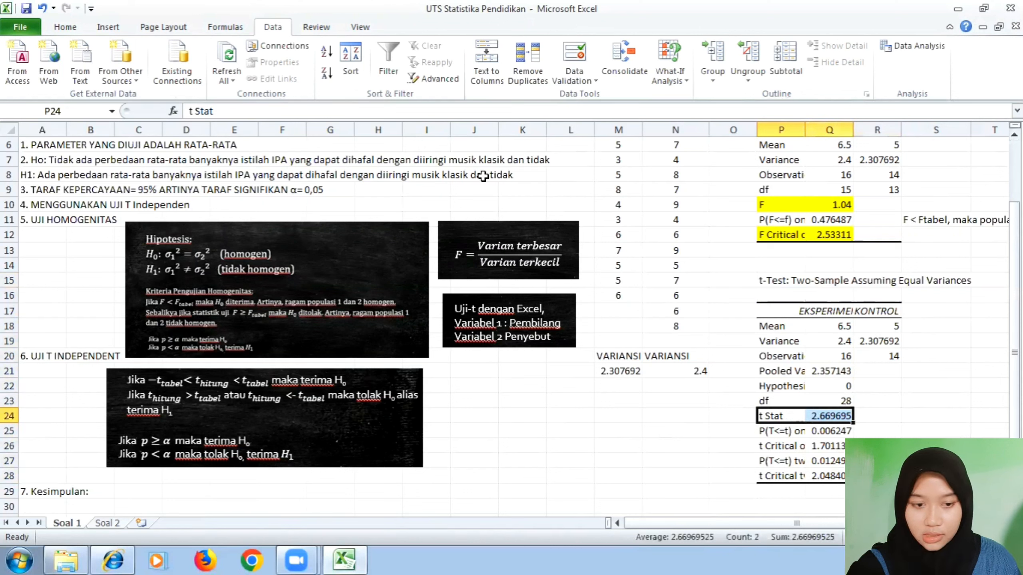
click(65, 27)
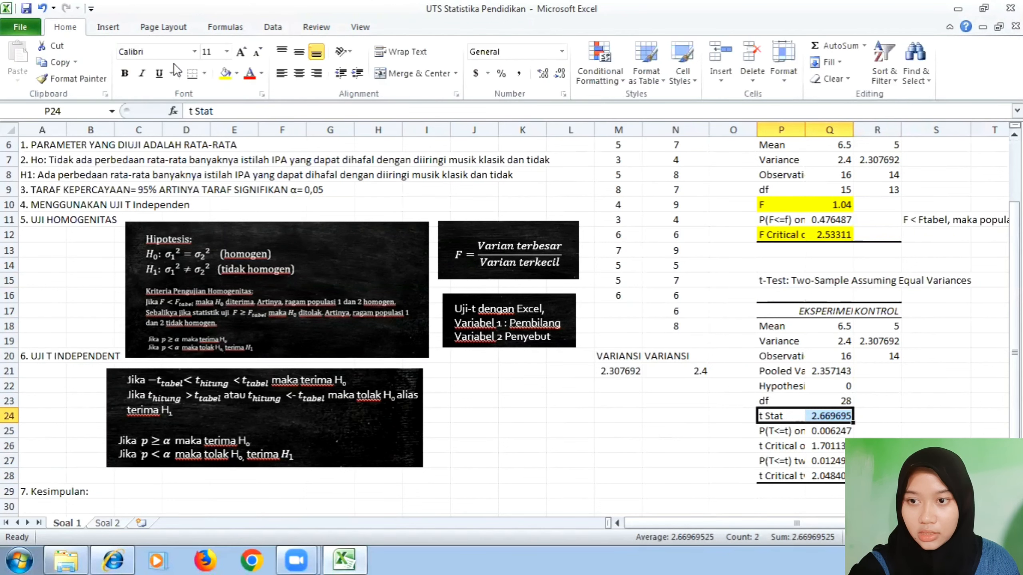
click(223, 74)
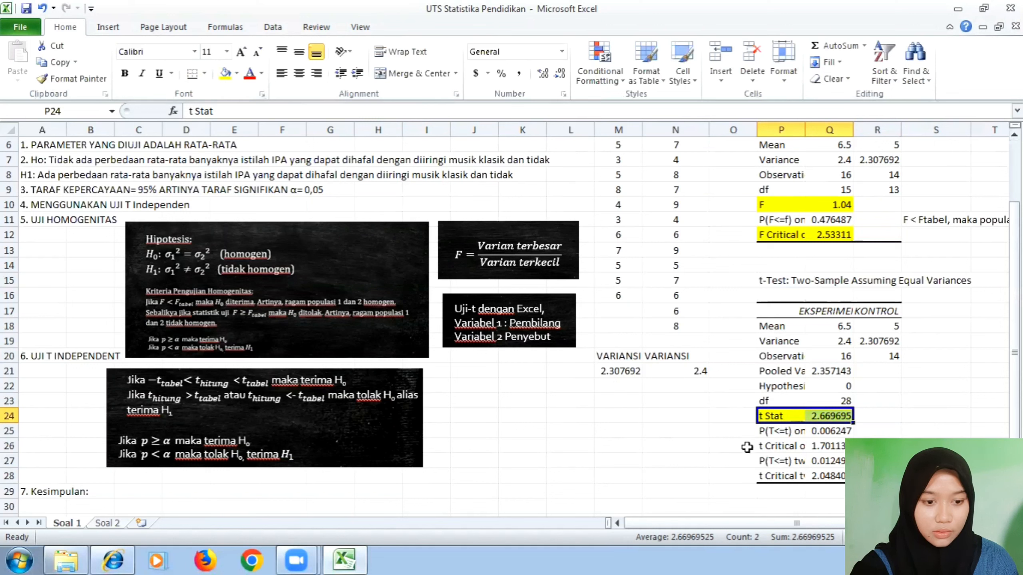
click(765, 477)
drag(765, 478, 826, 477)
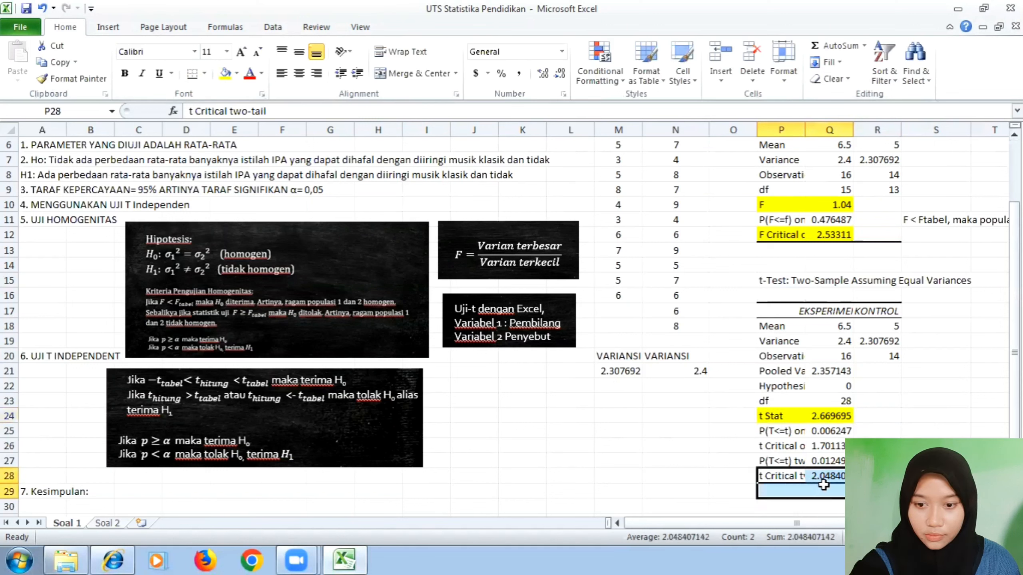
click(228, 80)
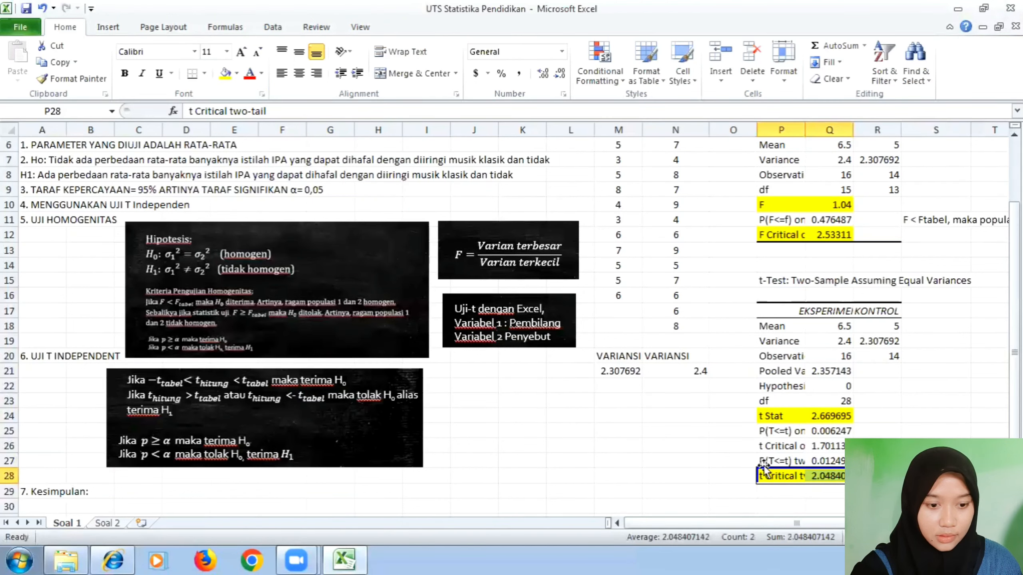
Enter the t-test conclusion "Thitung > Ttabel, maka H1 diterima" in cell S24 beside the t Stat row.
click(916, 416)
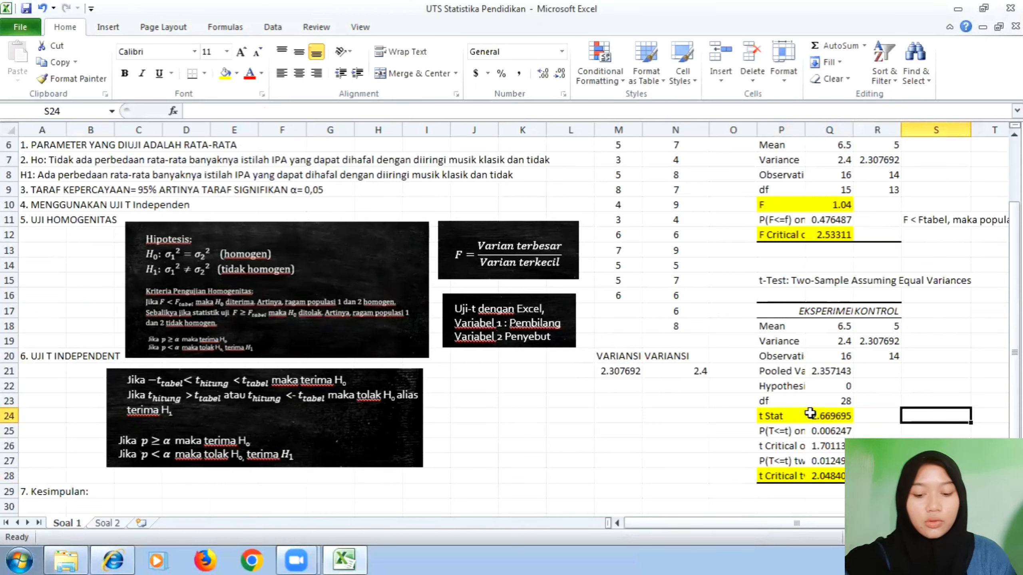
text(Thitung > T)
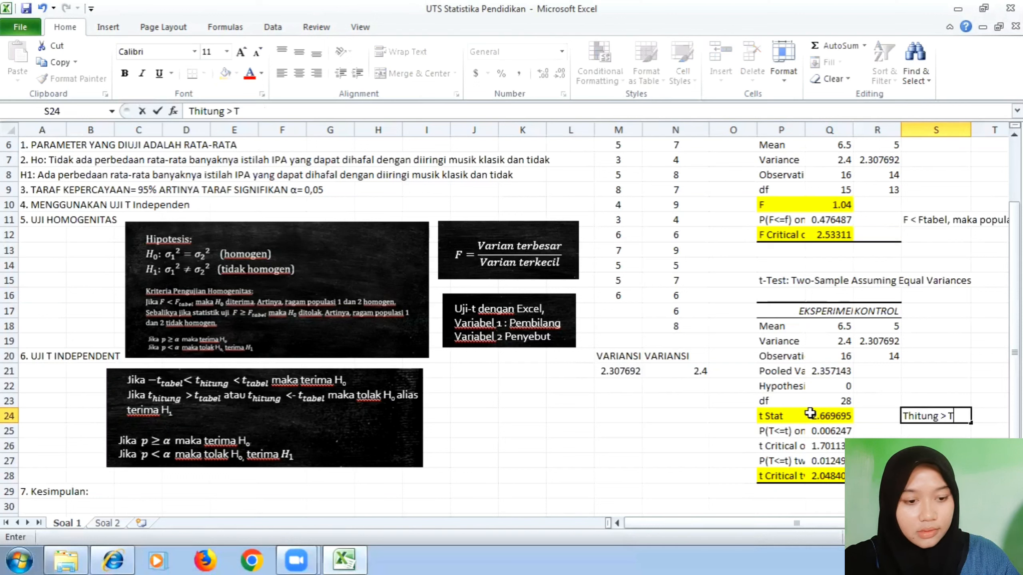
text(tabel)
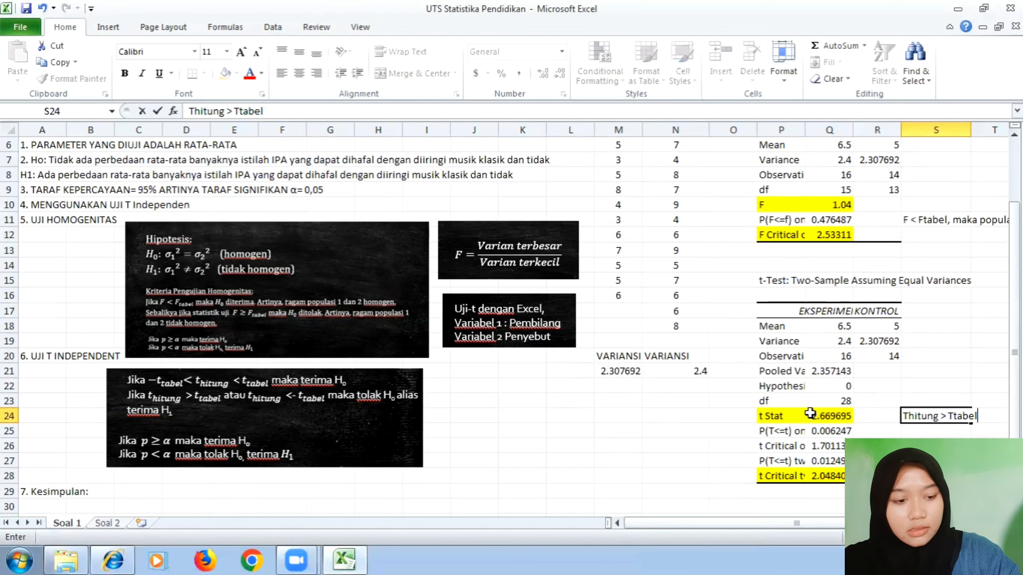
text(, maka H1 diterima)
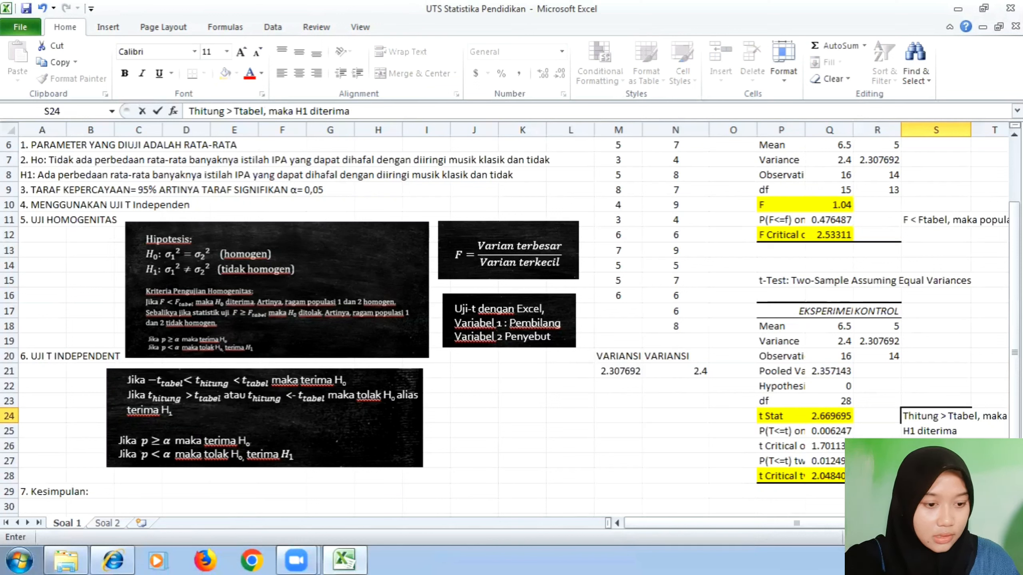
click(936, 461)
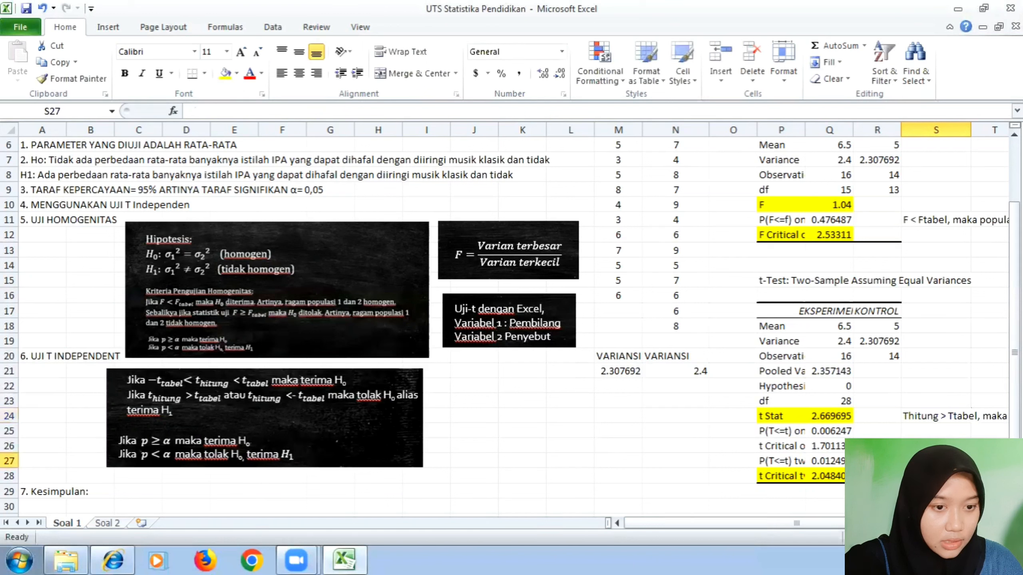
click(936, 445)
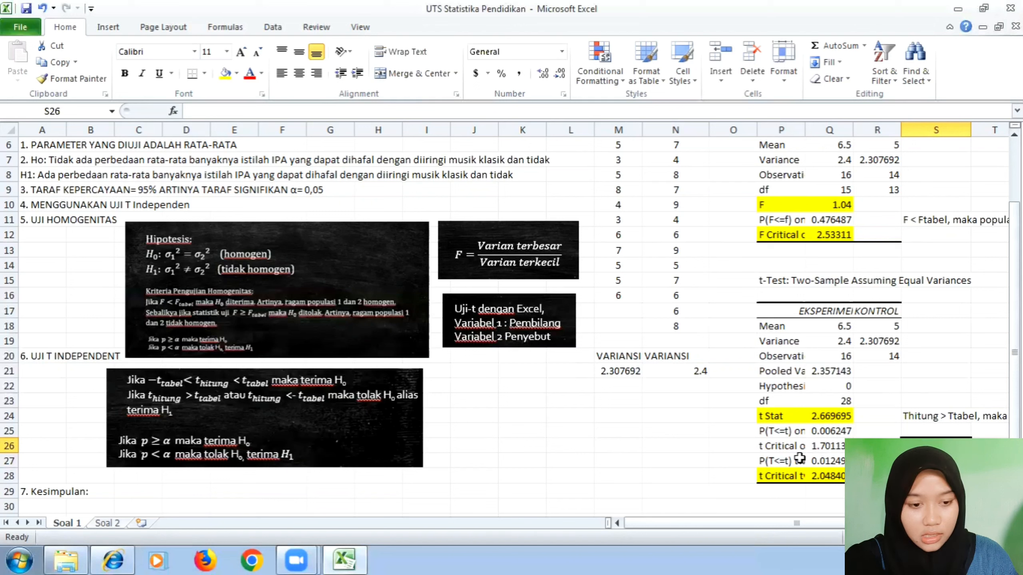
Fill the P(T<=t) two-tail row of the t-test results (P27:Q27) with orange.
drag(760, 461, 830, 461)
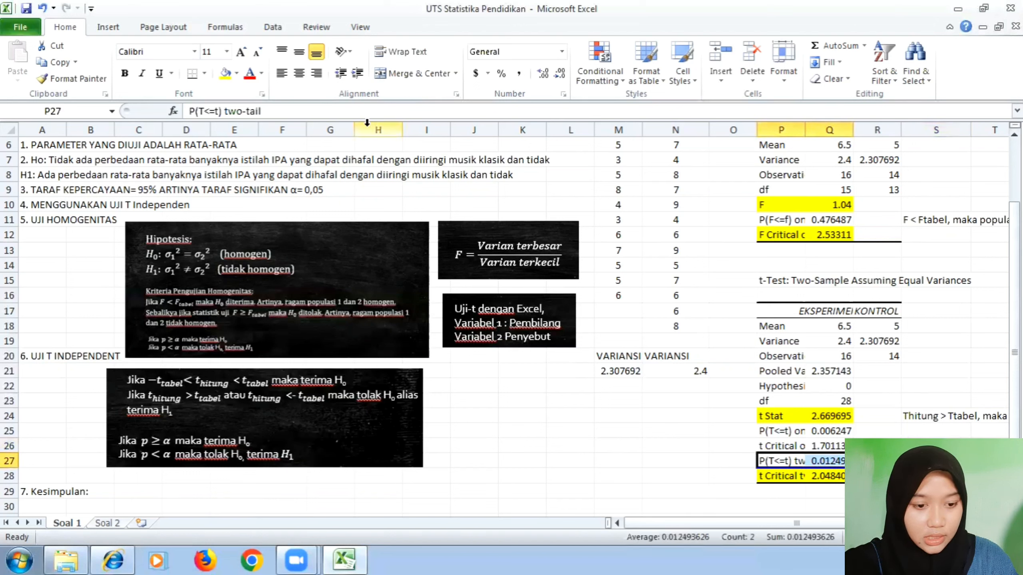
click(237, 74)
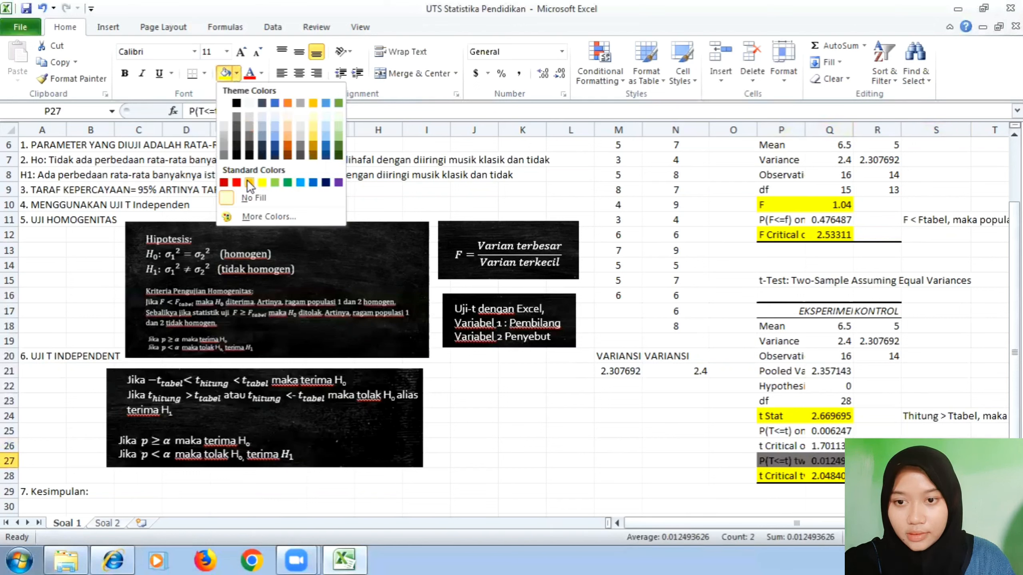
click(287, 103)
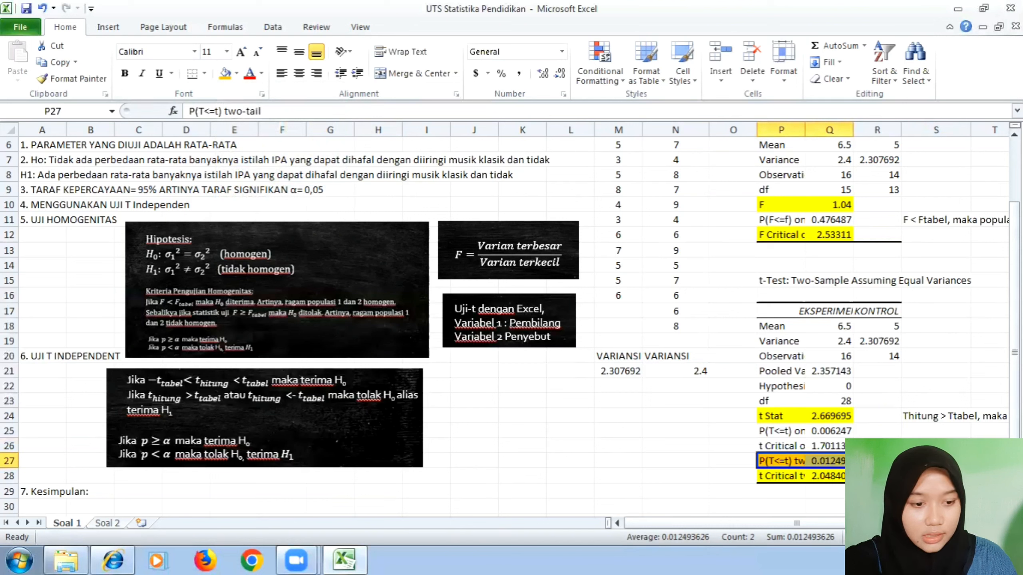
Enter the probability conclusion "P < a, maka H1 diterima" in cell S26 beside the t-test results.
click(936, 446)
text(P < a, maka H1 diterima)
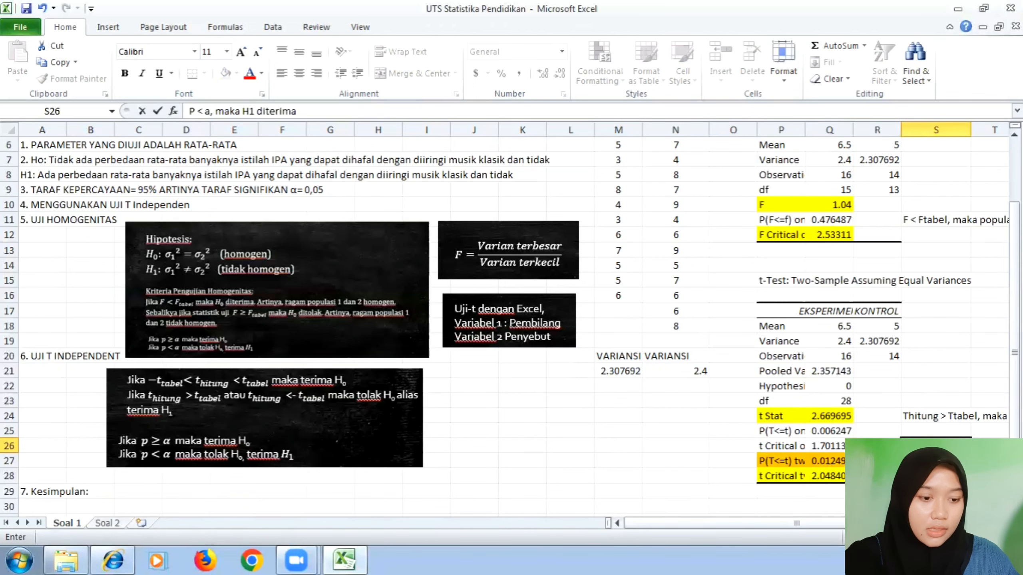
click(877, 506)
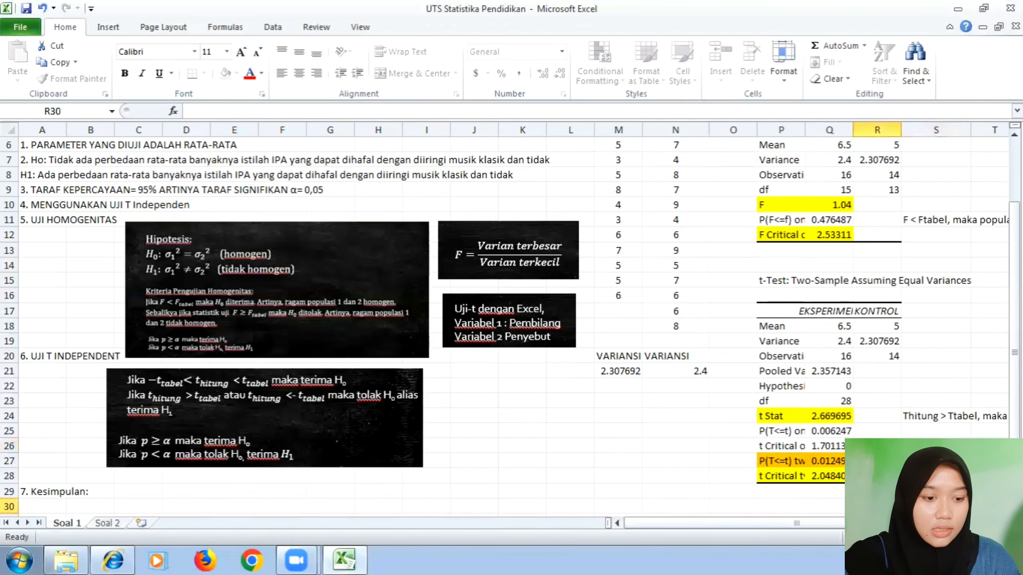
scroll(721, 423, right, 5)
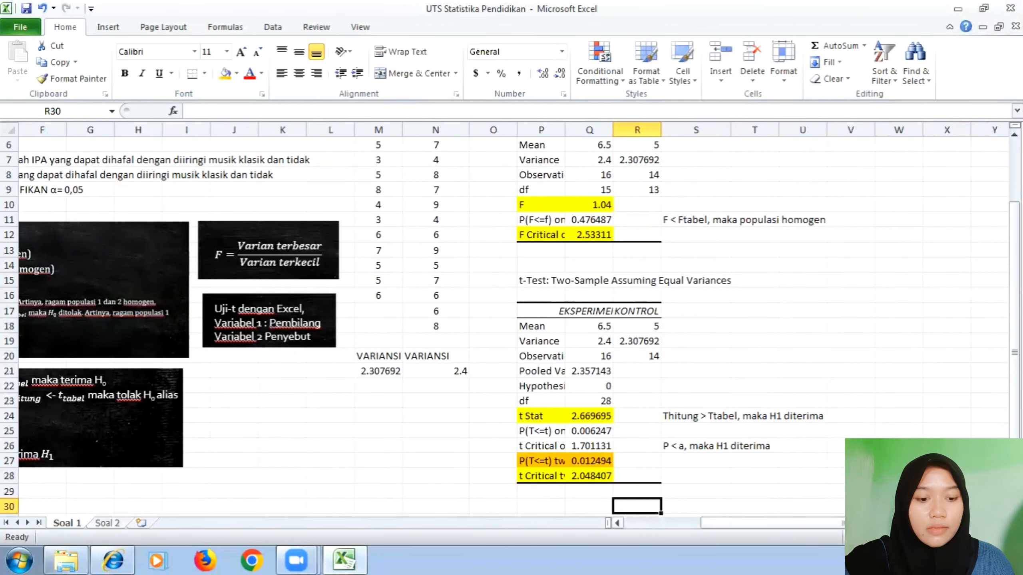
Complete the "7. Kesimpulan:" line in A29 with "ada perbedaan rata-rata banyaknya istilah IPA yang dapat dihafal dengan diiringi musik klasik dan tidak".
click(617, 523)
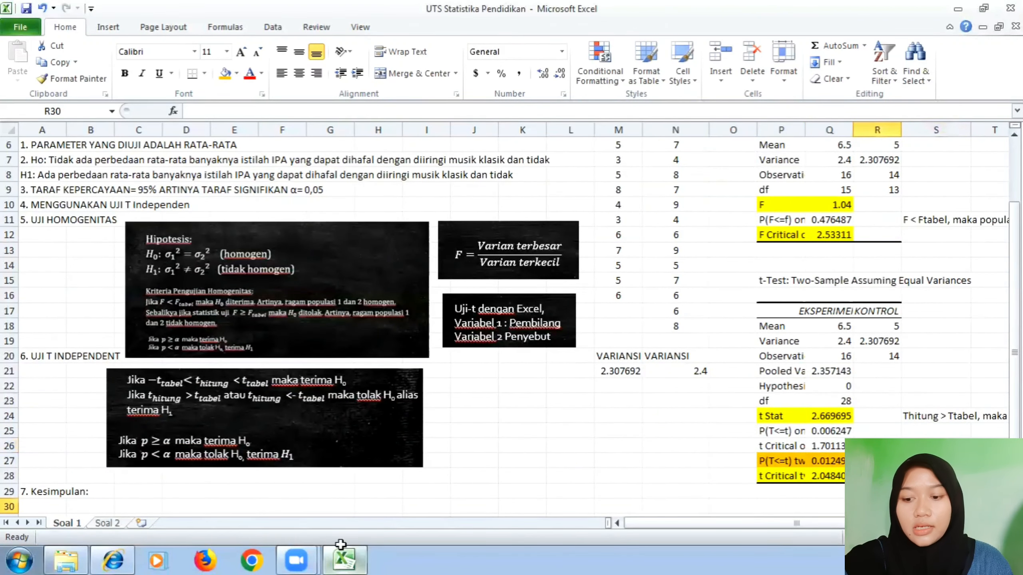
click(83, 491)
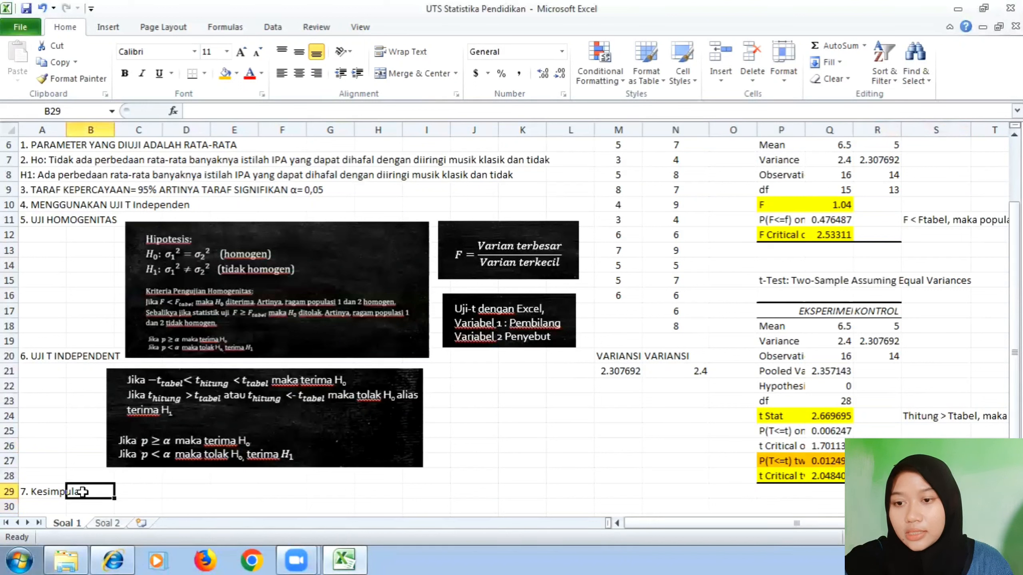
click(43, 495)
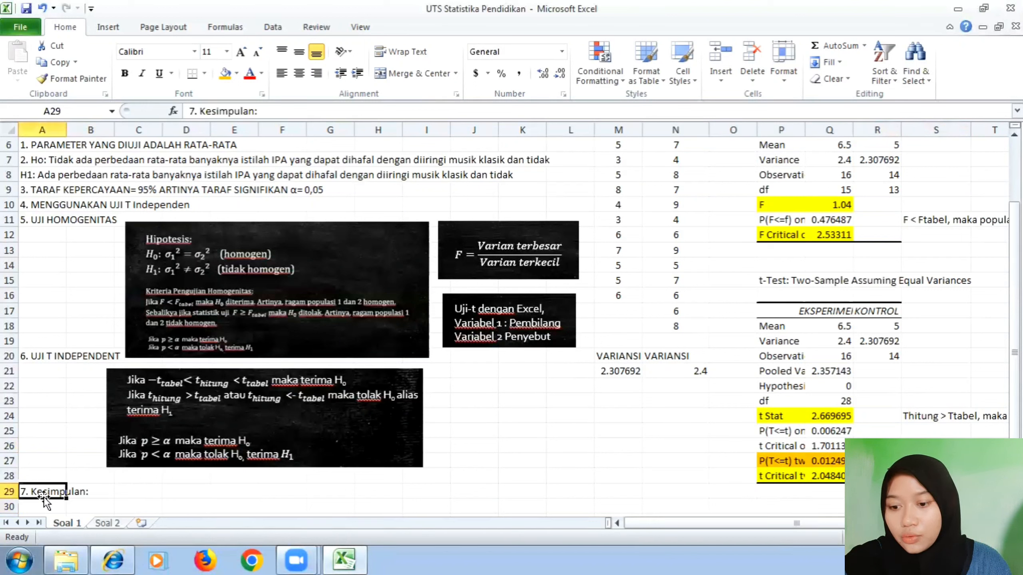
click(278, 113)
text(ada)
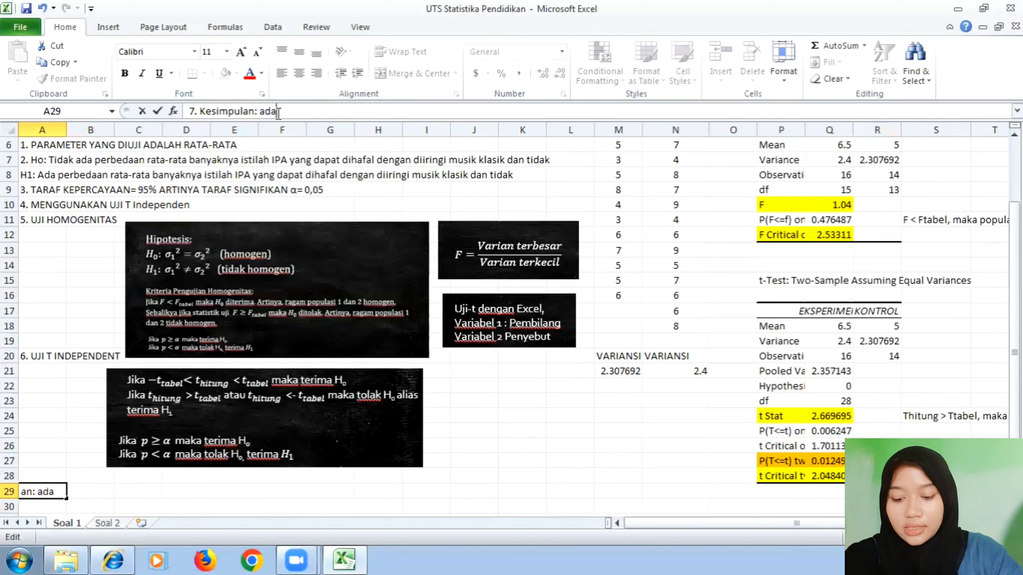
text( perbeda)
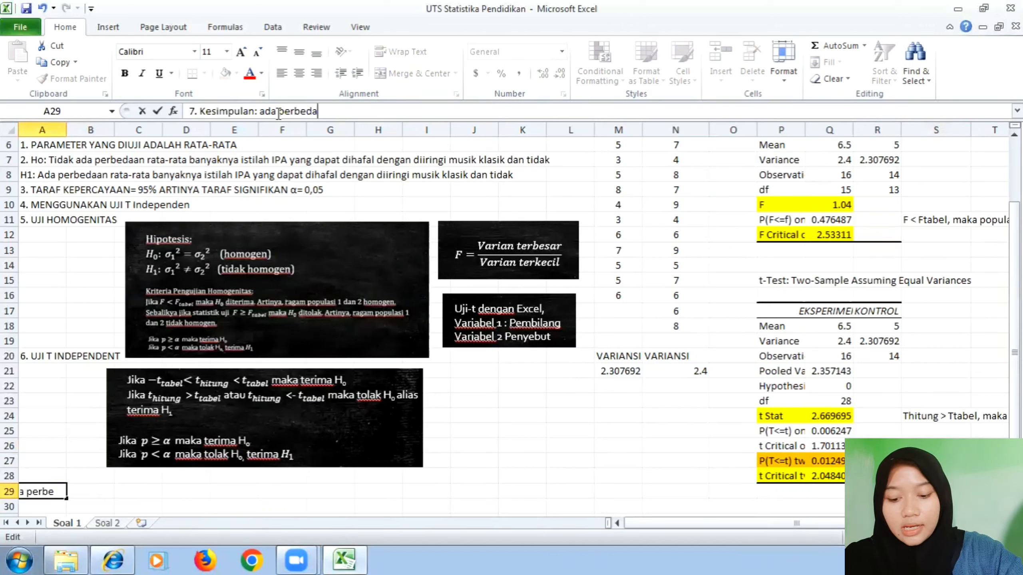
text(an rata)
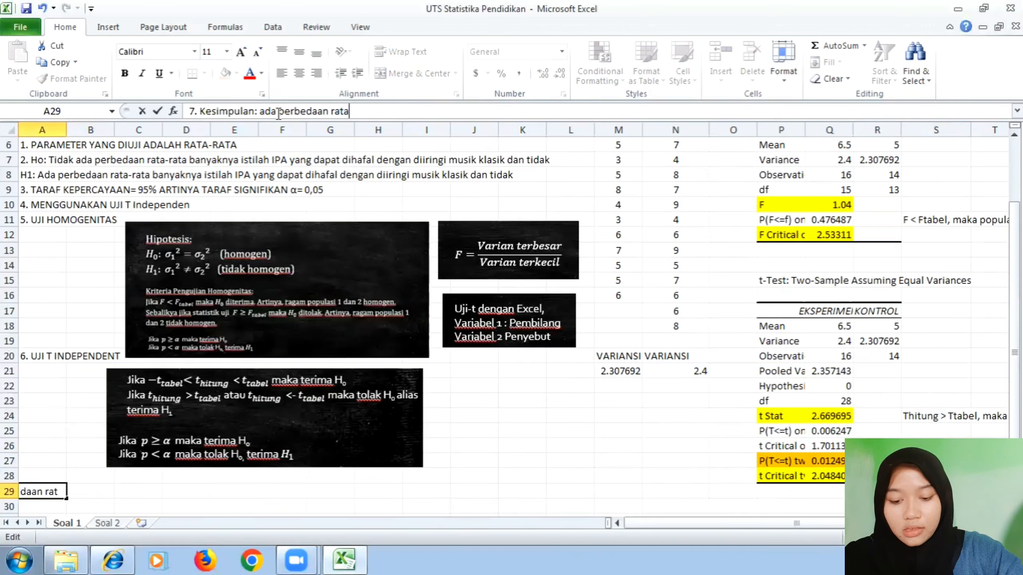
text(-rata)
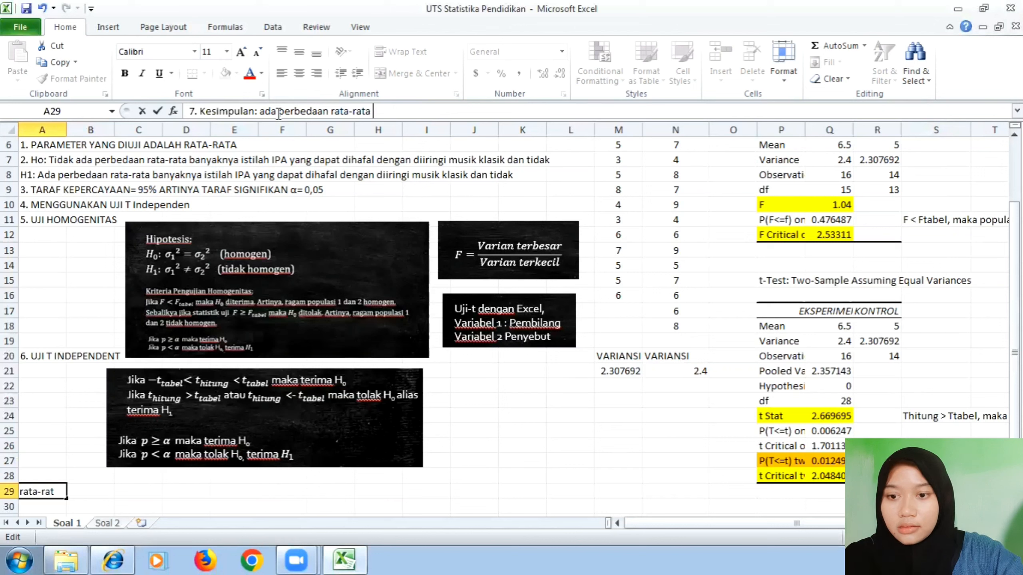
text( banyaknya i)
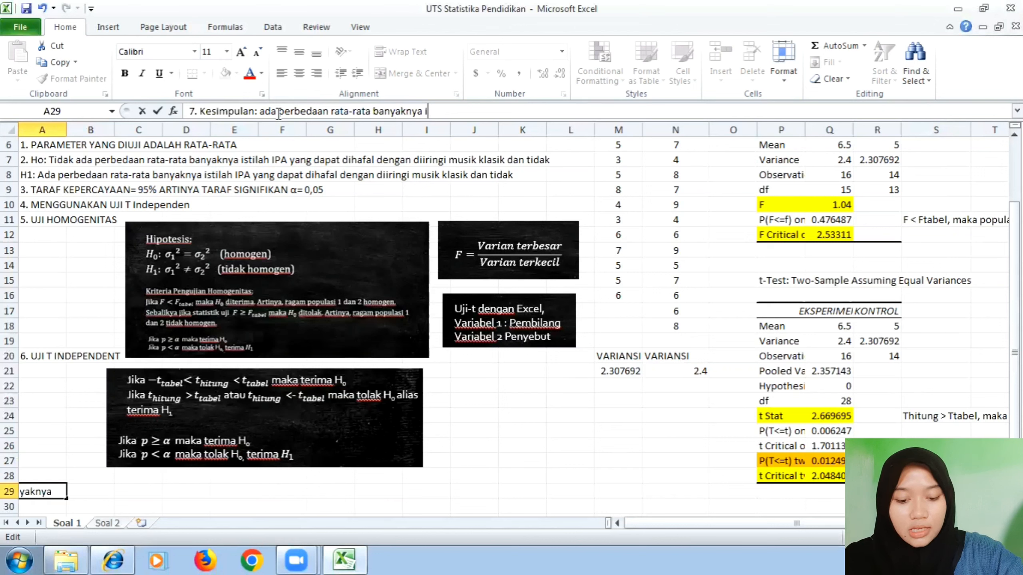
text(stilah )
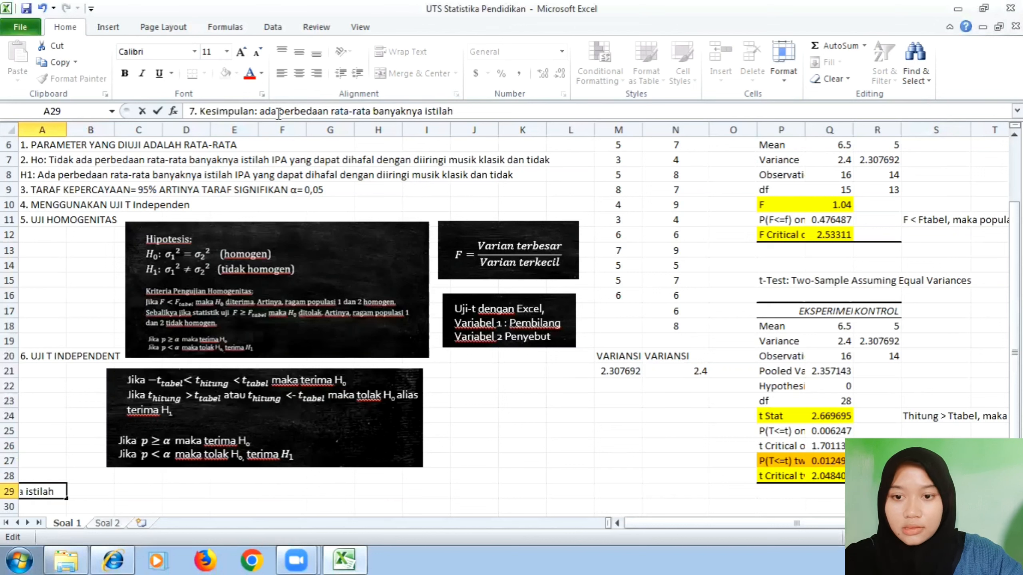
text(IPA yan)
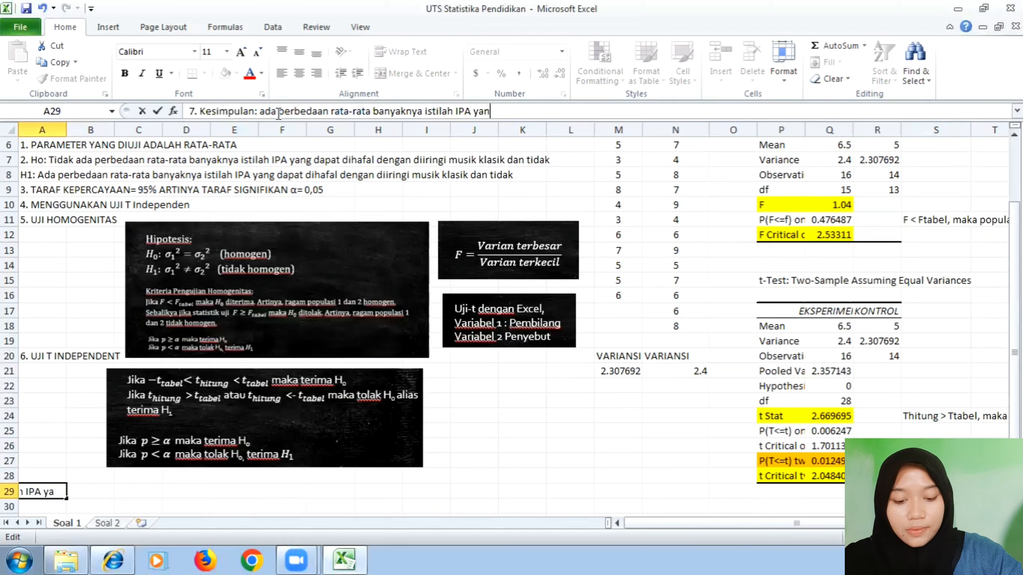
text(g dapat )
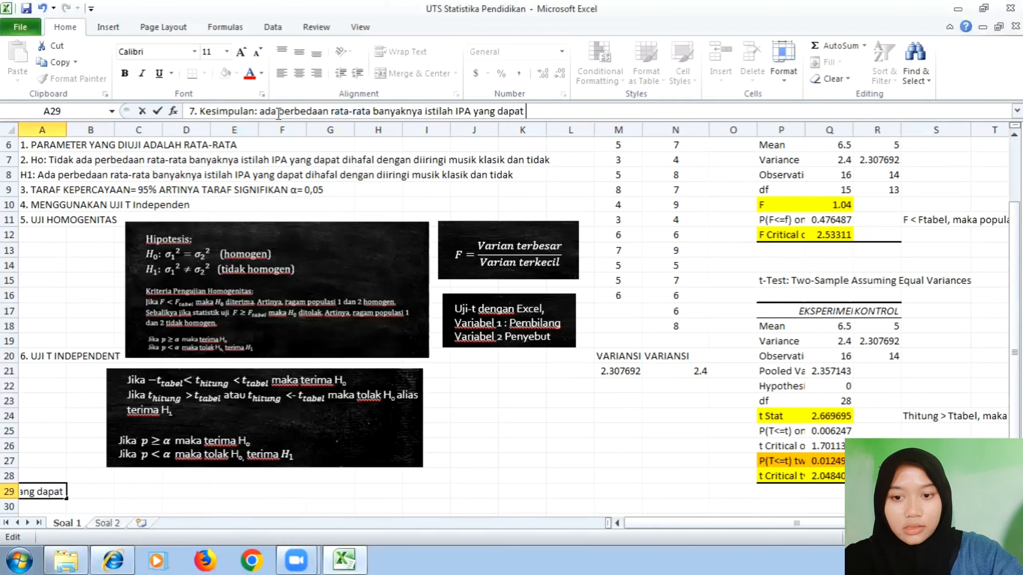
text(dihafal)
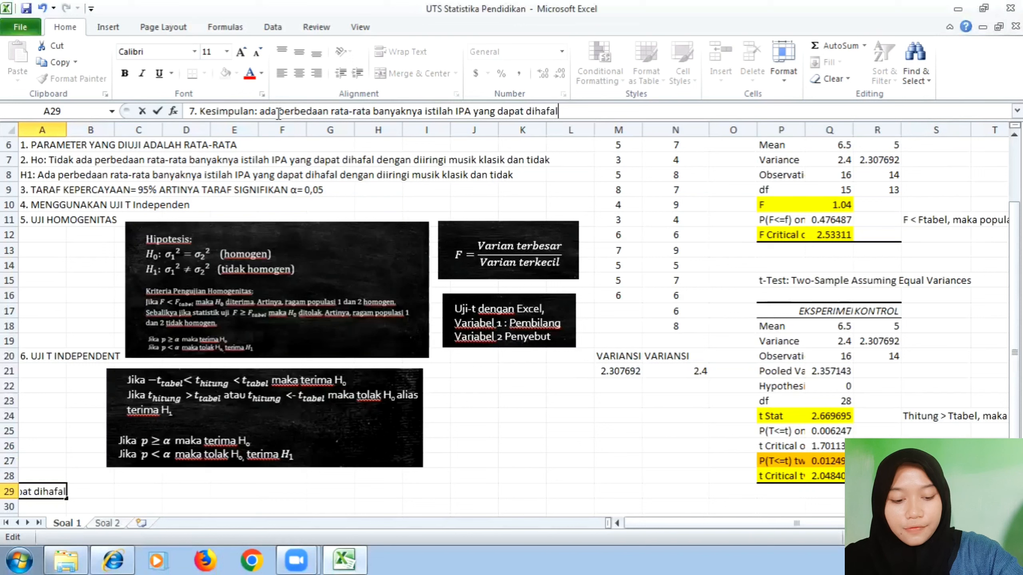
text( dengan)
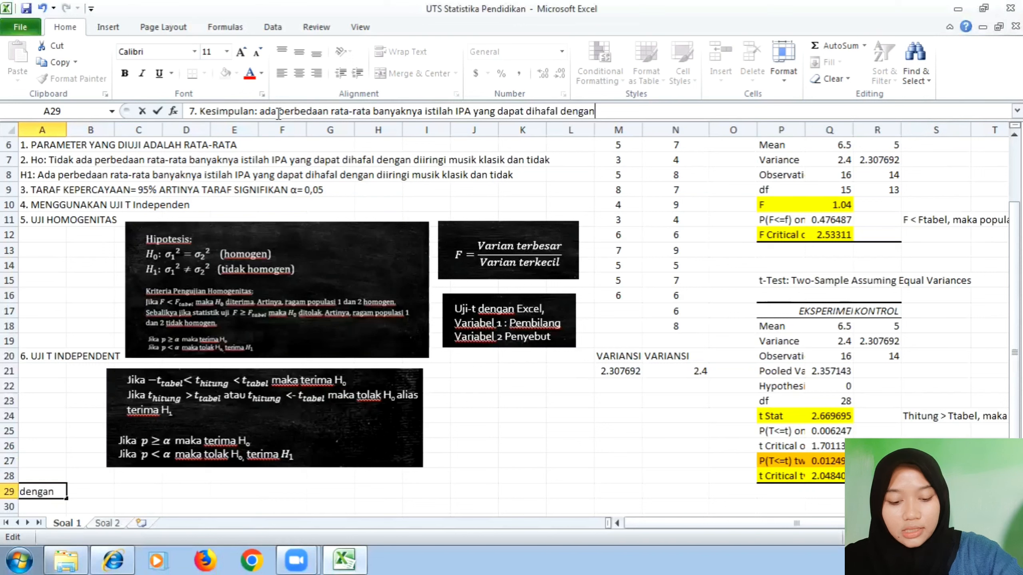
text( dii)
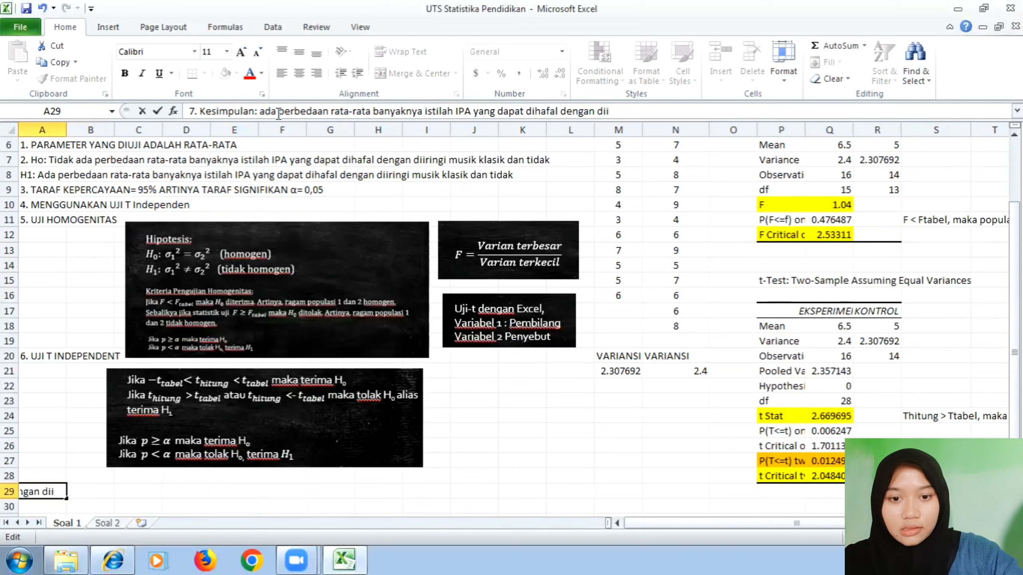
text(ringi m)
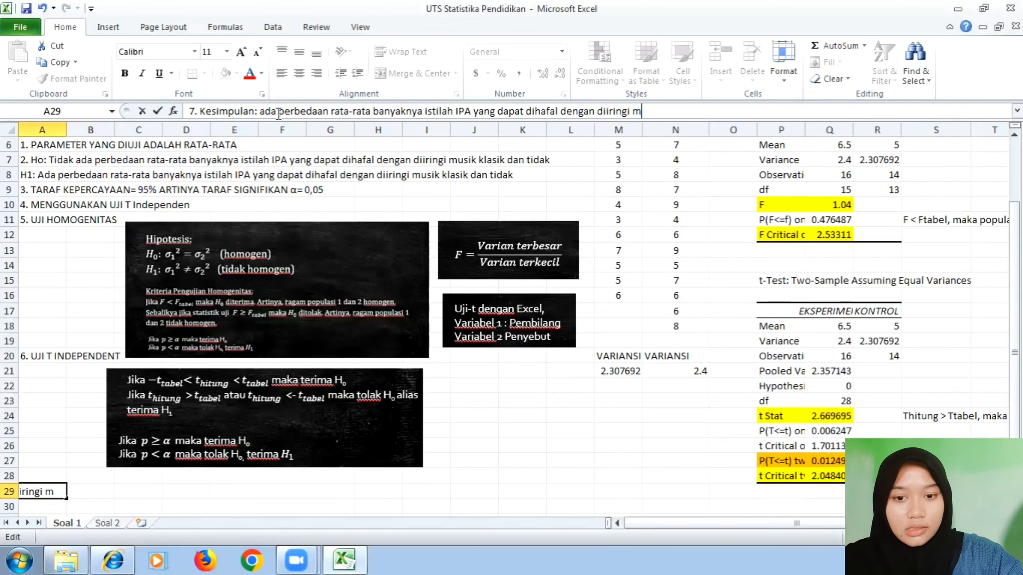
text(usik k)
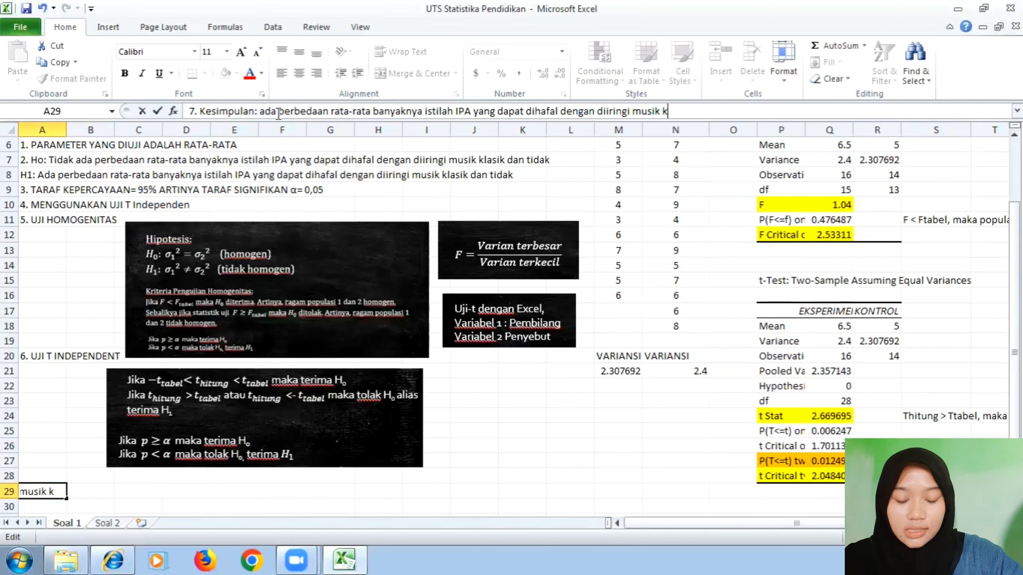
text(lasik da)
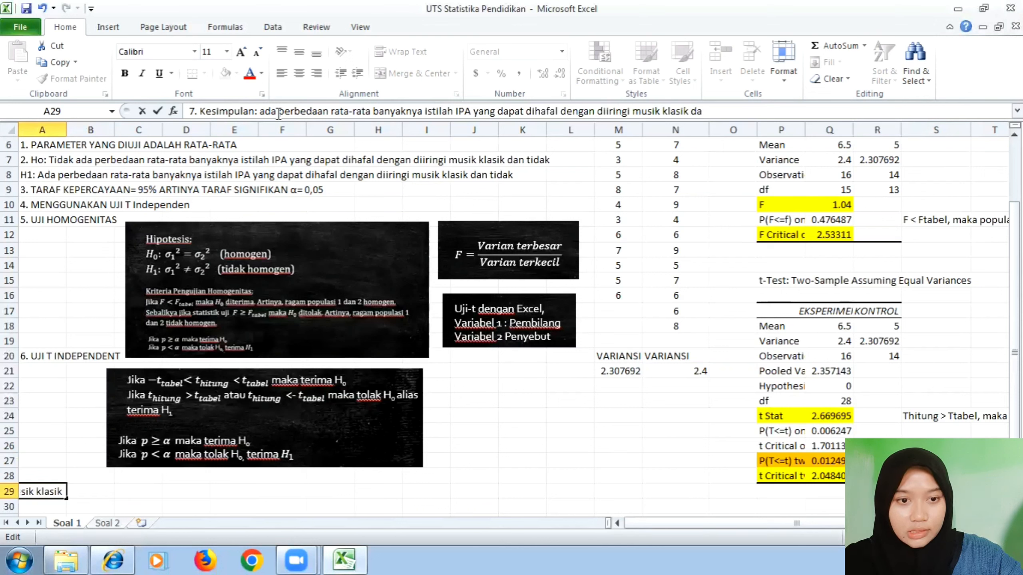
text(n tidak)
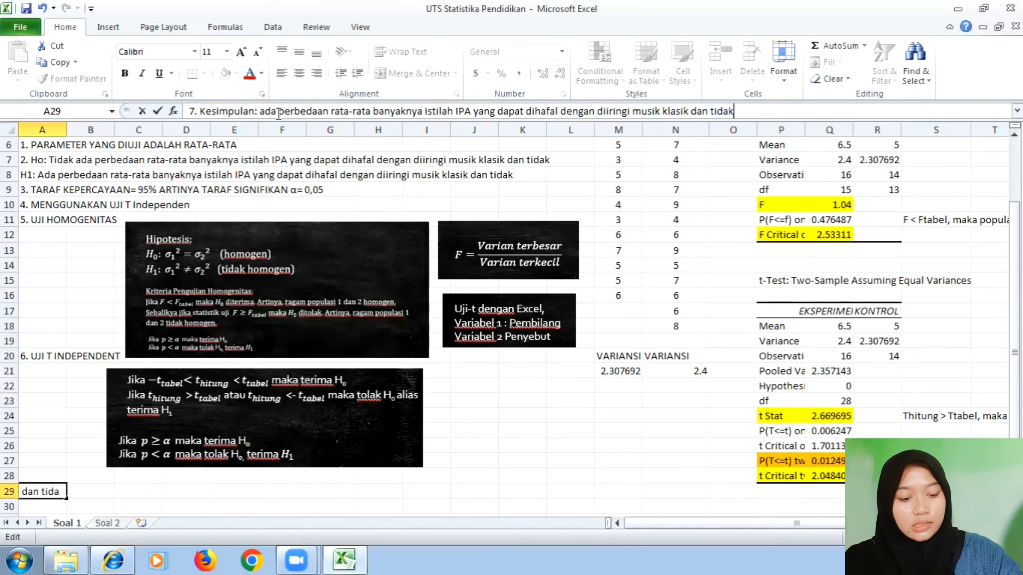
key(Return)
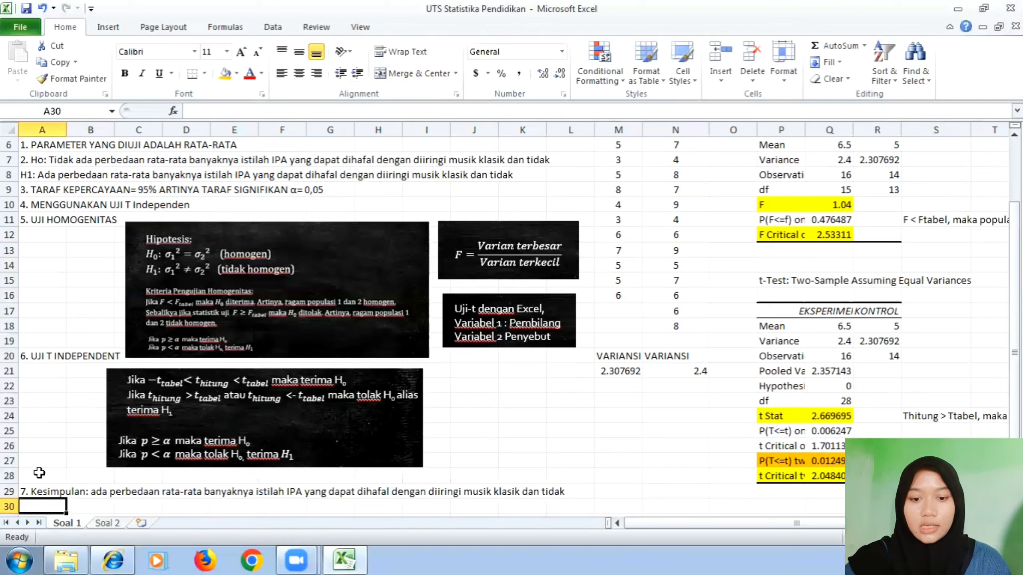
Fill the conclusion row A29:L29 with orange.
drag(26, 490, 556, 490)
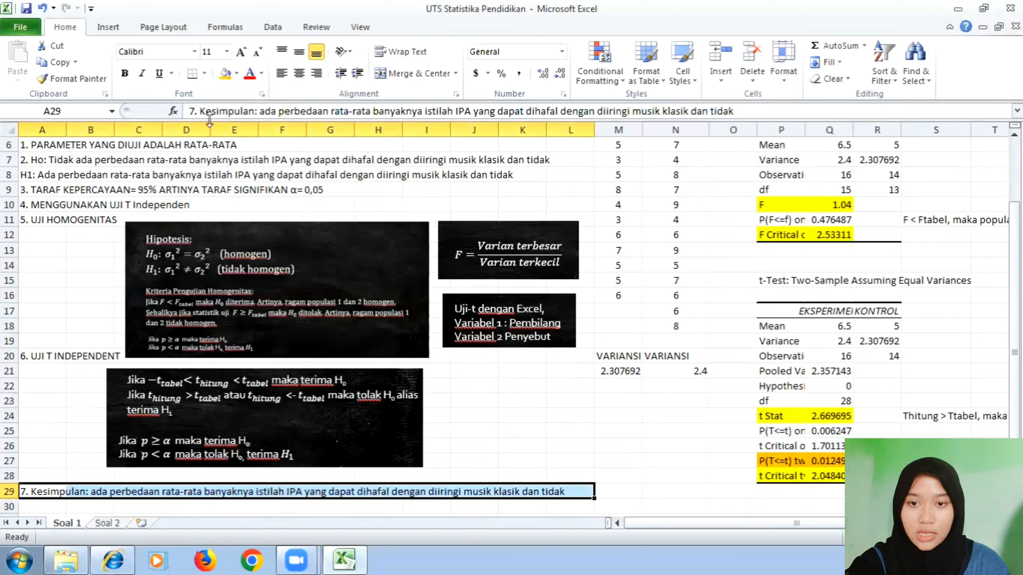
click(227, 74)
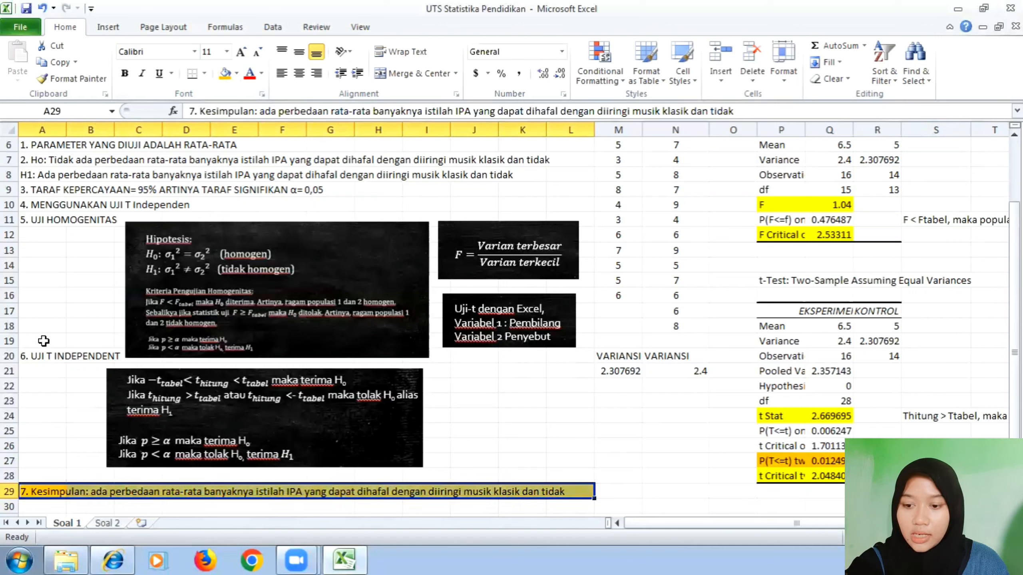
click(64, 491)
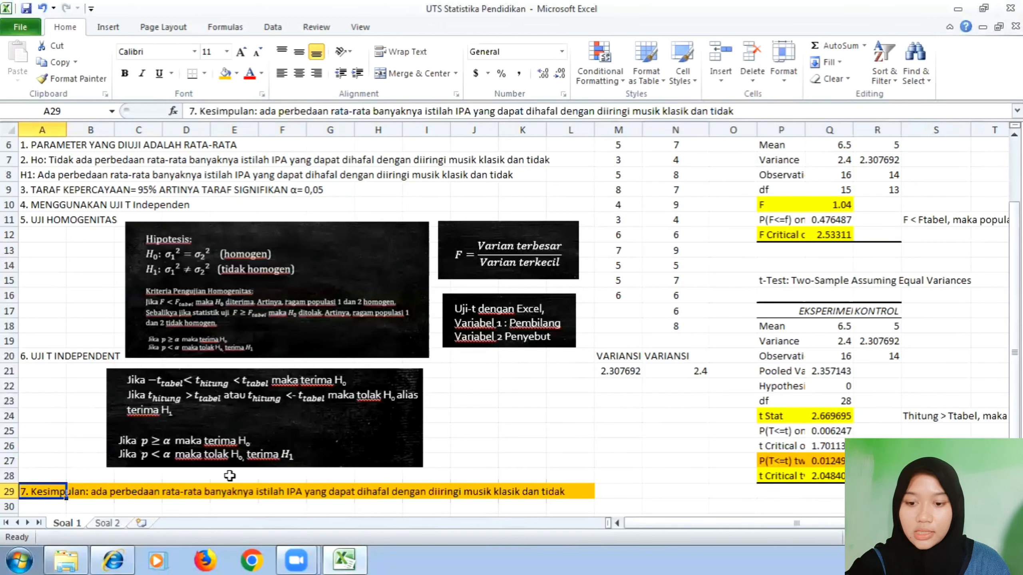
Switch to the Soal 2 sheet, select cell O4 beside the Pre-test and Post-test data, and open the Data Analysis tools.
click(117, 523)
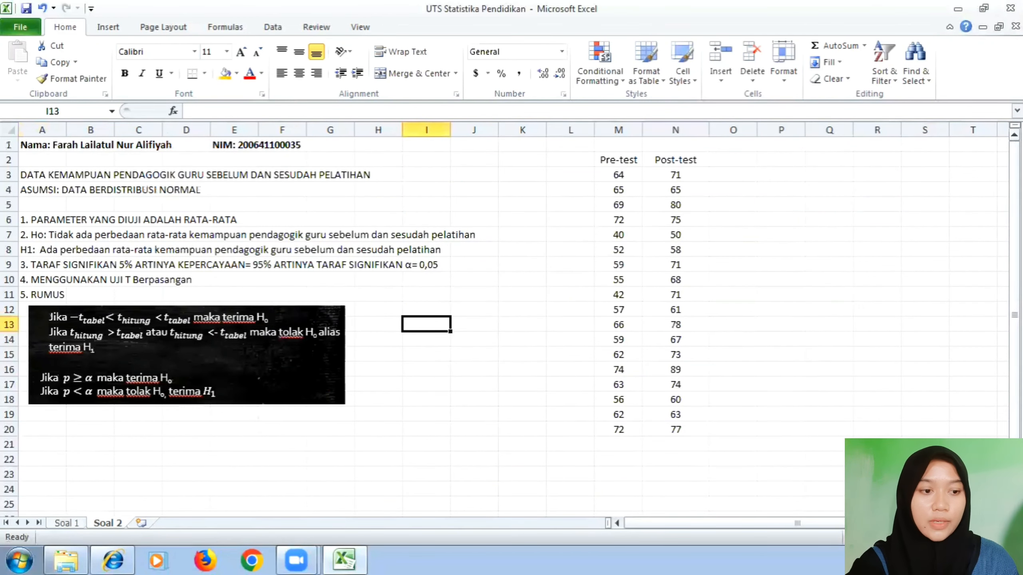
drag(1014, 203, 1015, 203)
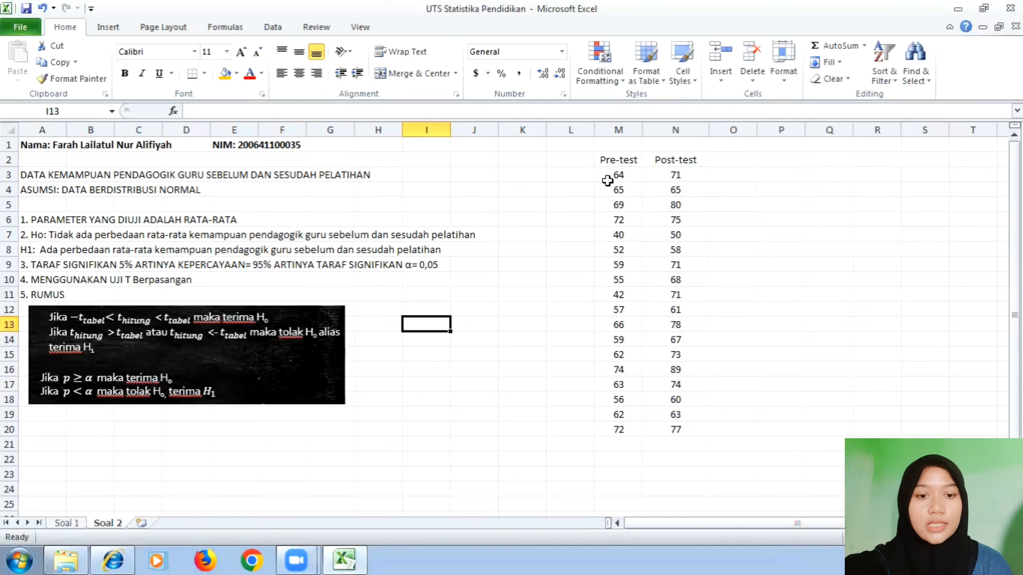
click(759, 189)
click(735, 188)
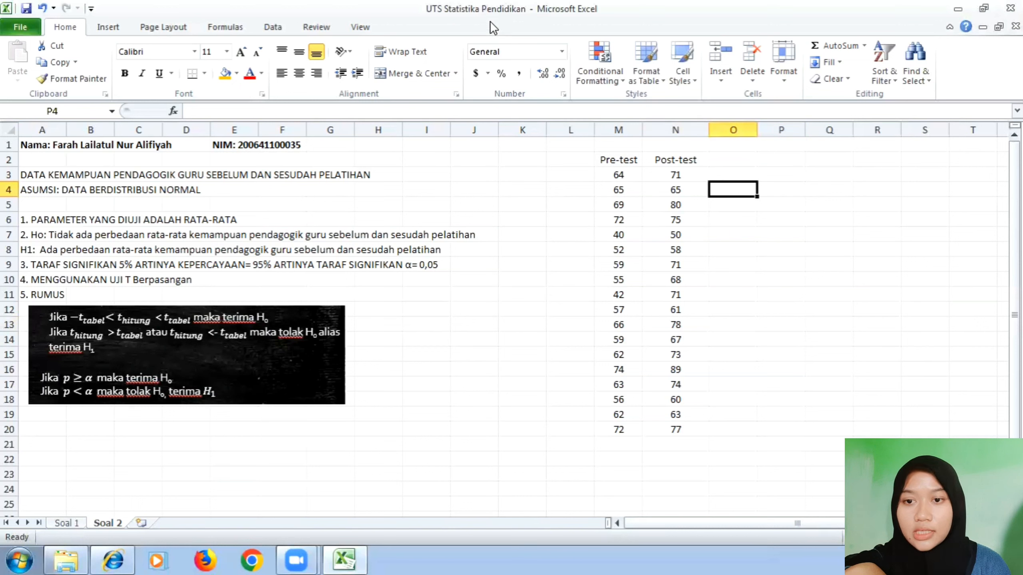
click(272, 27)
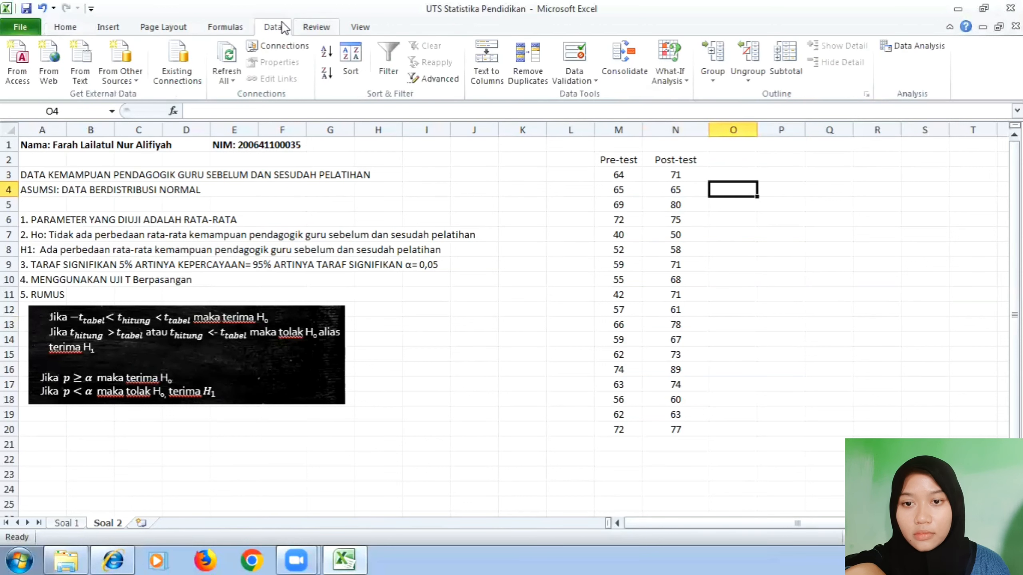
click(910, 45)
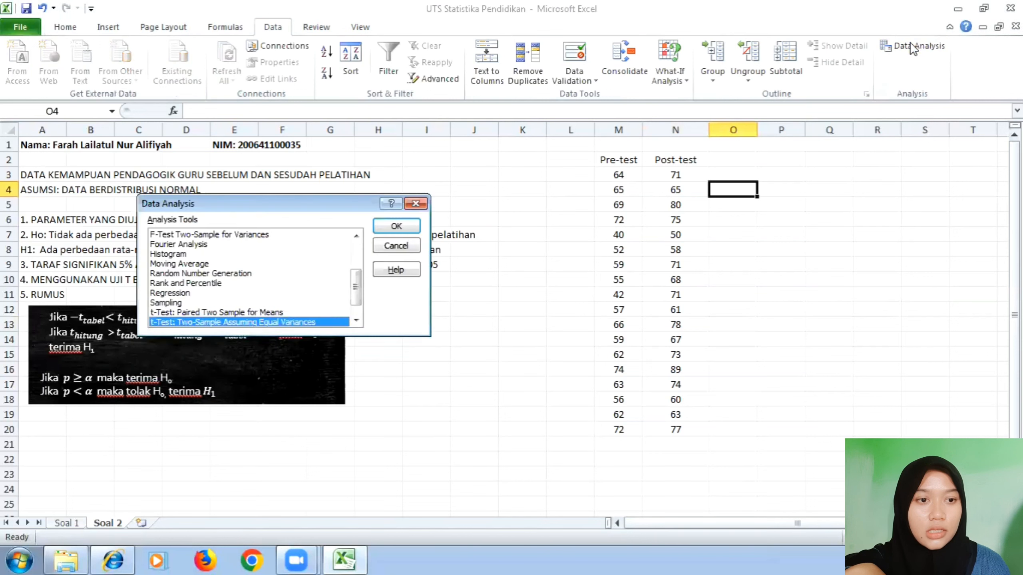
scroll(354, 287, down, 2)
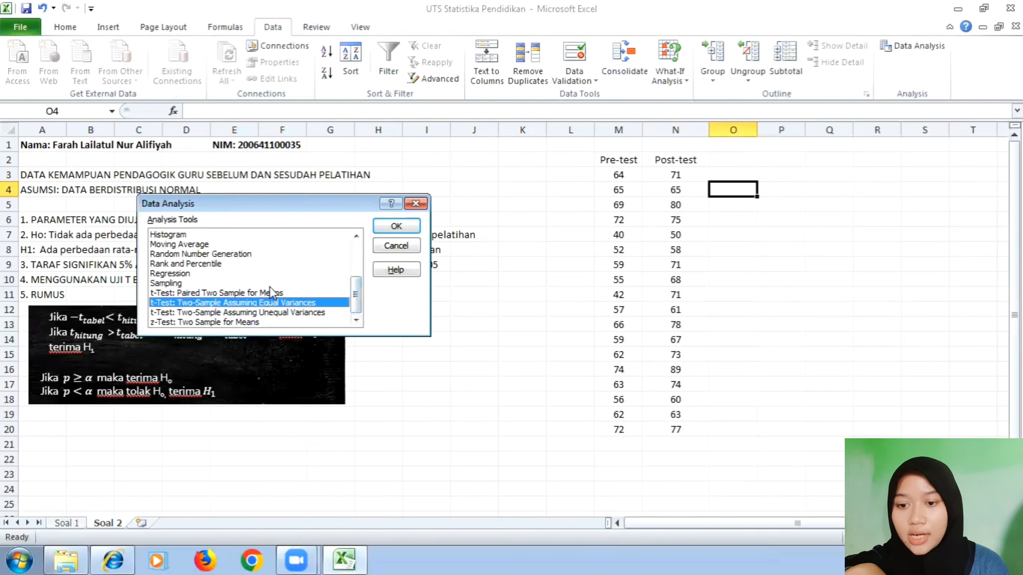
double_click(269, 283)
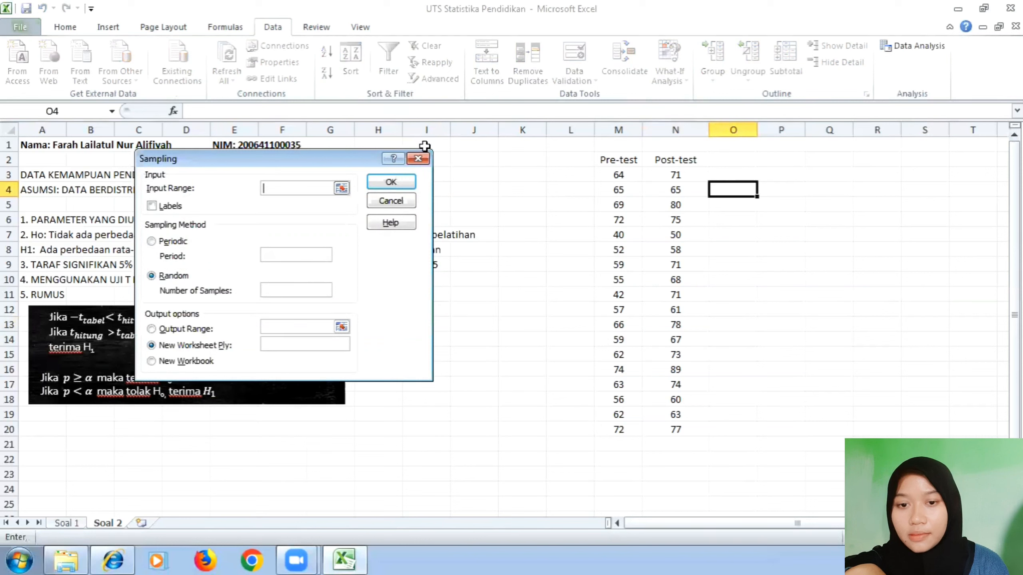
click(421, 157)
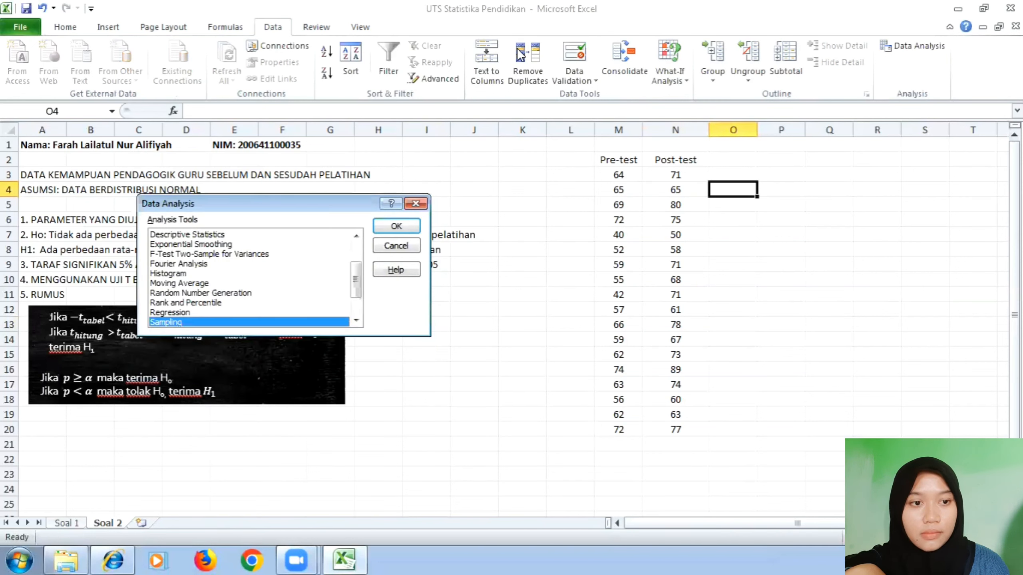
Set up a paired two-sample t-test for means with M2:M20 as Variable 1 and N2:N20 as Variable 2.
drag(355, 281, 356, 298)
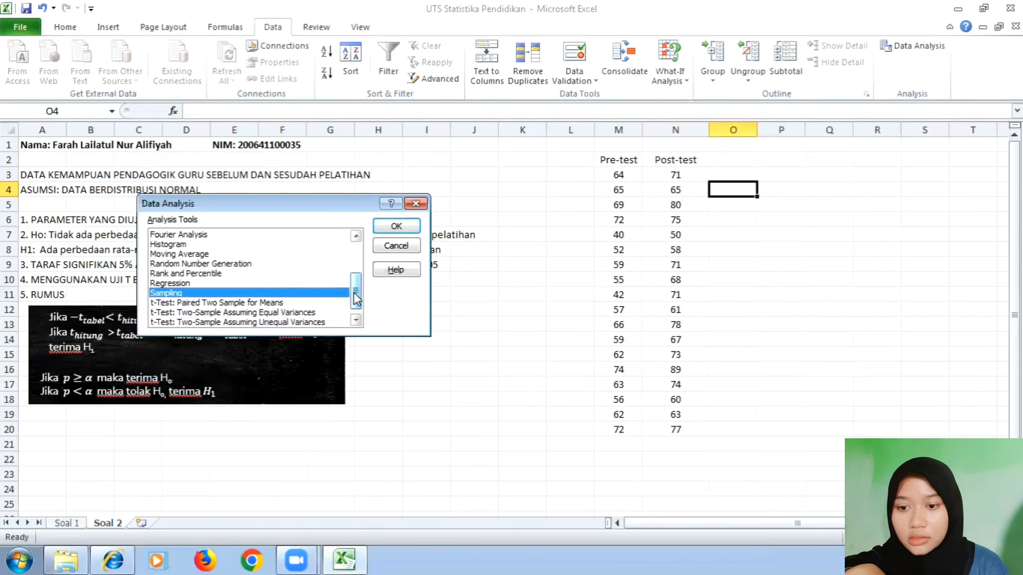
double_click(268, 303)
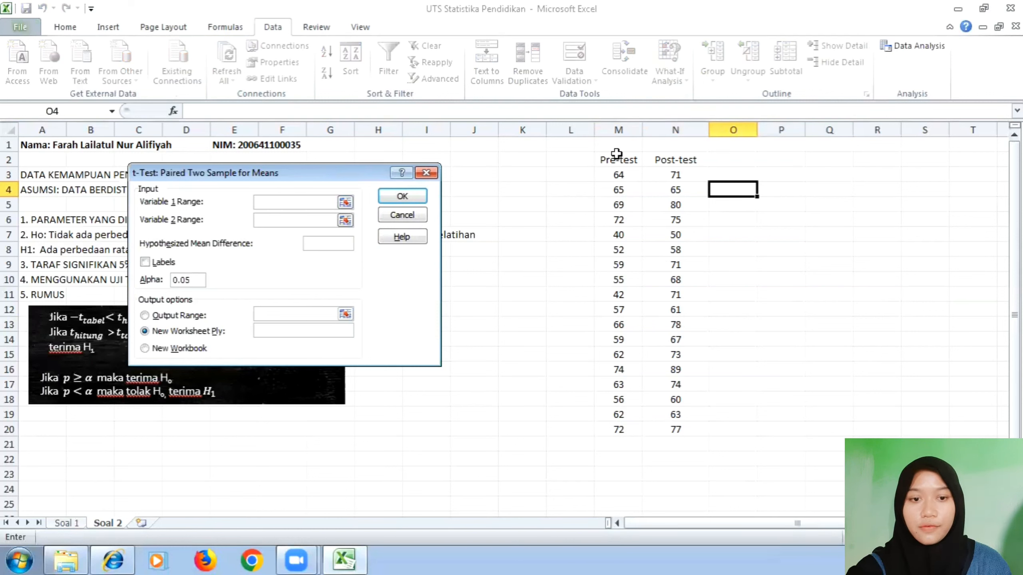
drag(616, 160, 613, 425)
click(284, 221)
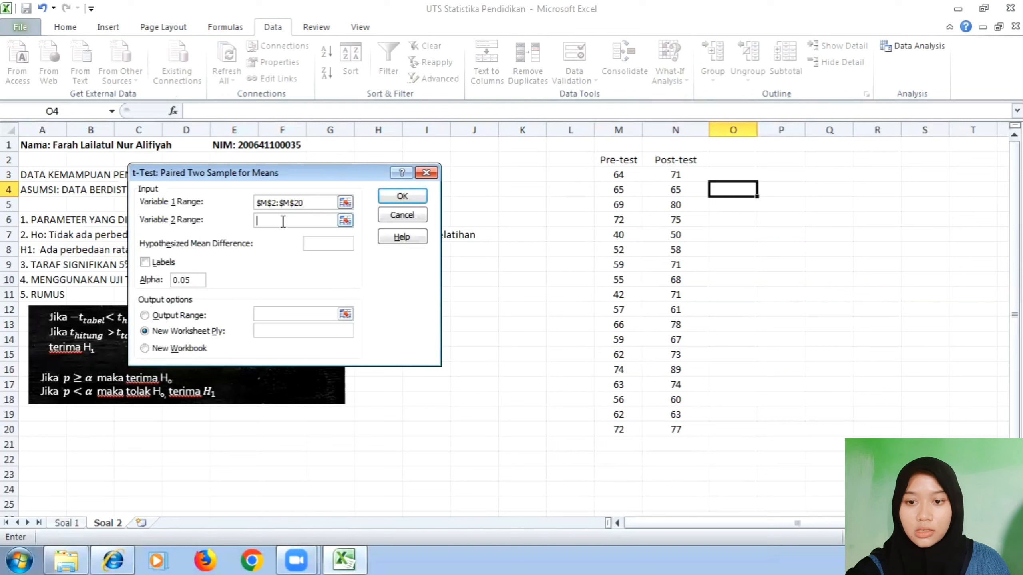
drag(661, 159, 671, 429)
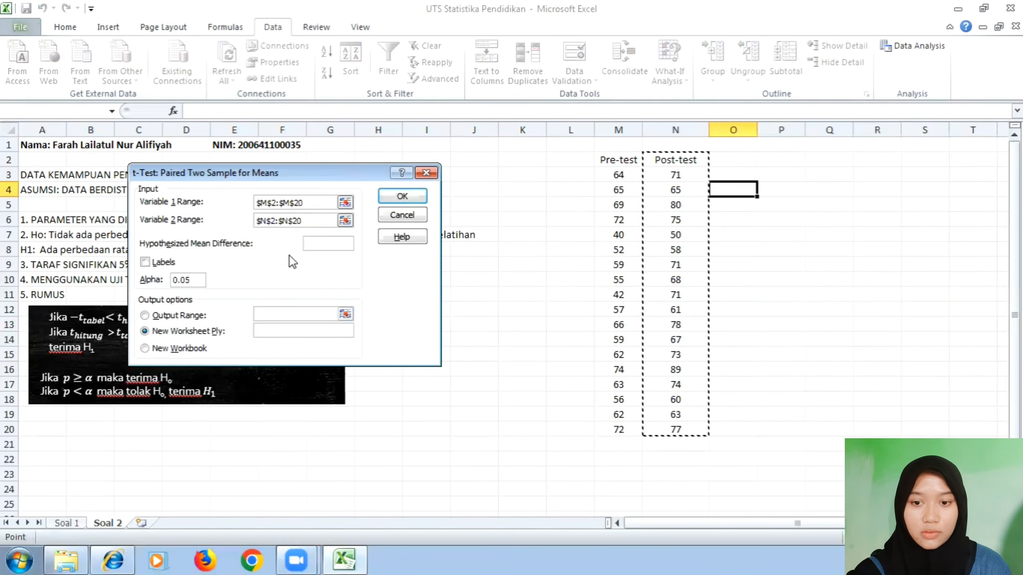
Treat the first row as labels, set the output range to P3, and run the paired t-test.
click(144, 262)
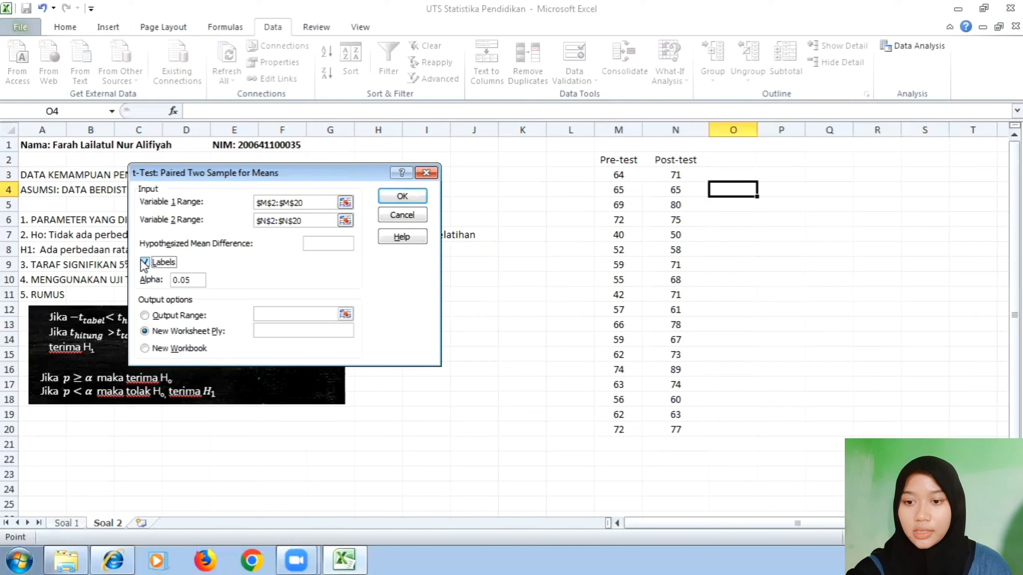
click(144, 316)
click(272, 316)
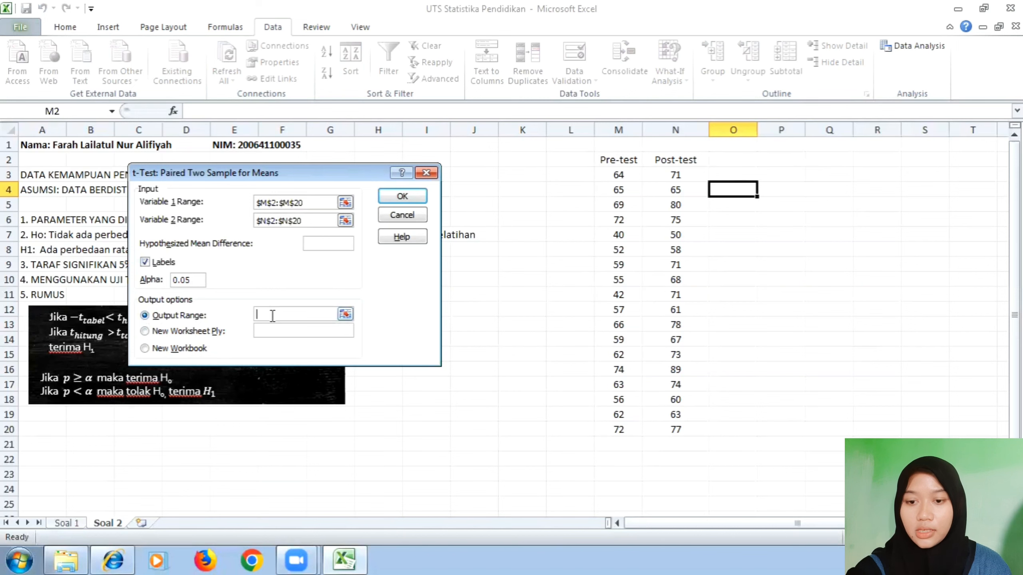
click(773, 174)
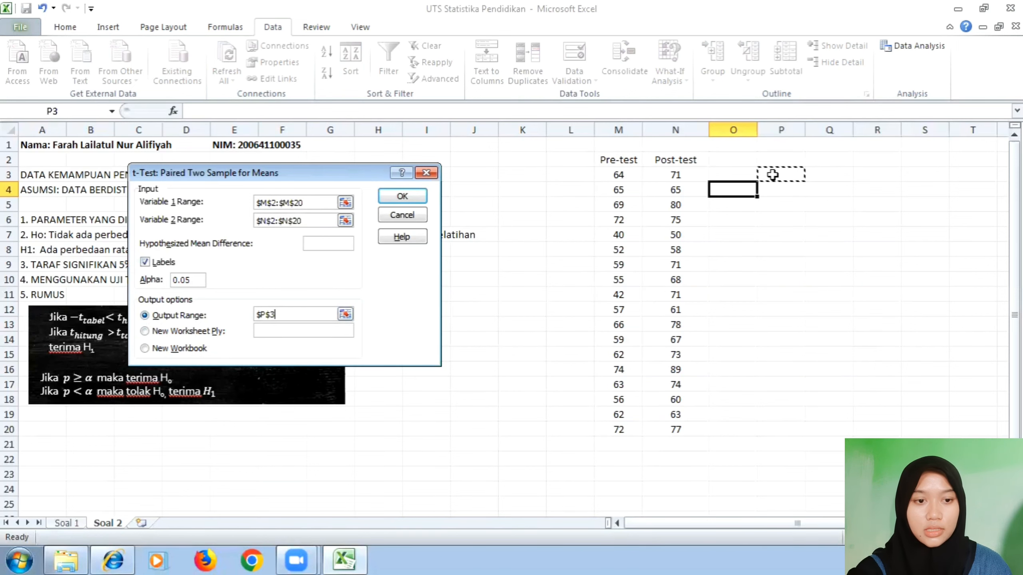
key(Return)
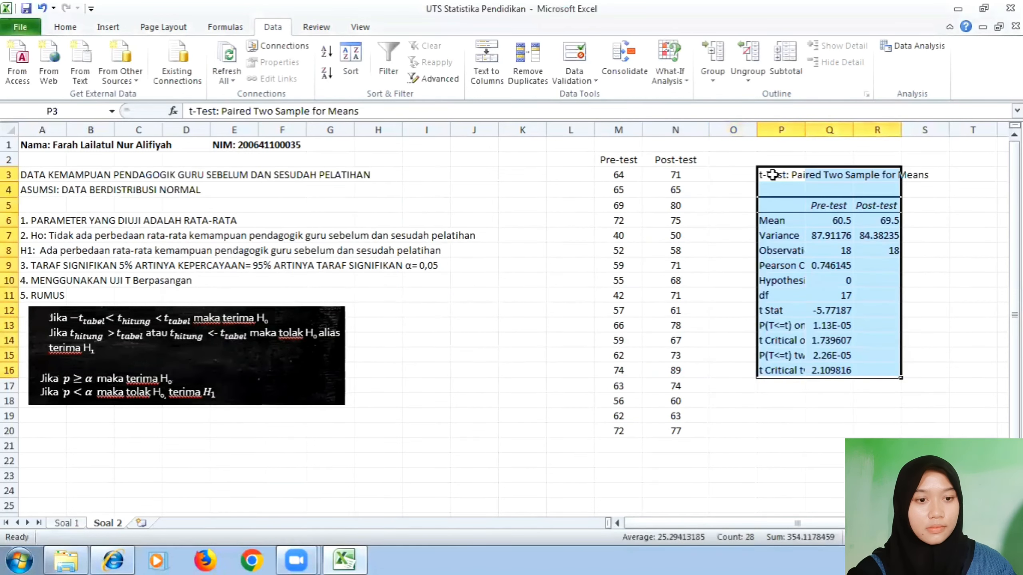
Fill the t Stat cells P12:Q12 and the t Critical two-tail cells P16:Q16 with orange.
click(821, 315)
drag(759, 309, 812, 309)
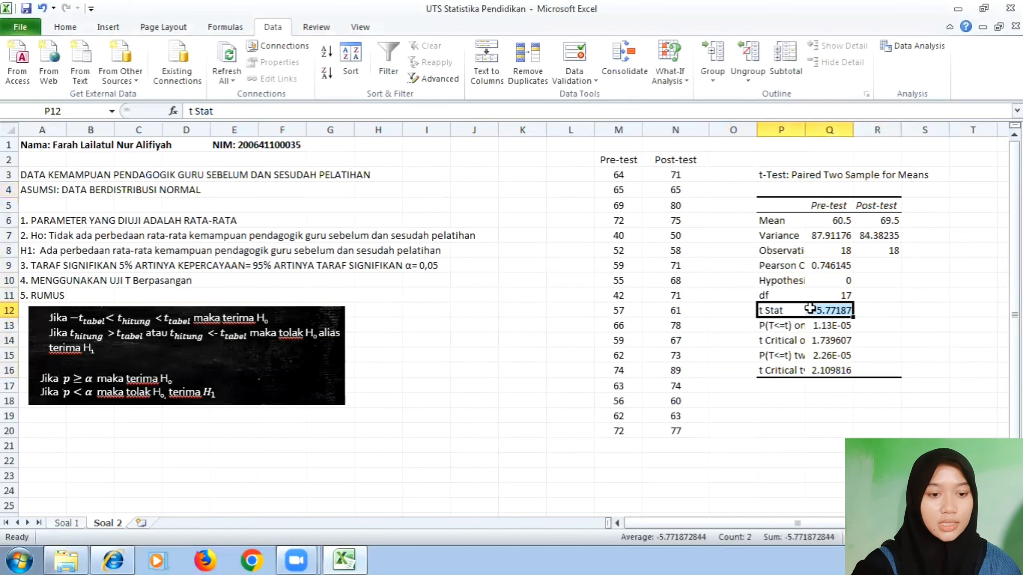
click(61, 29)
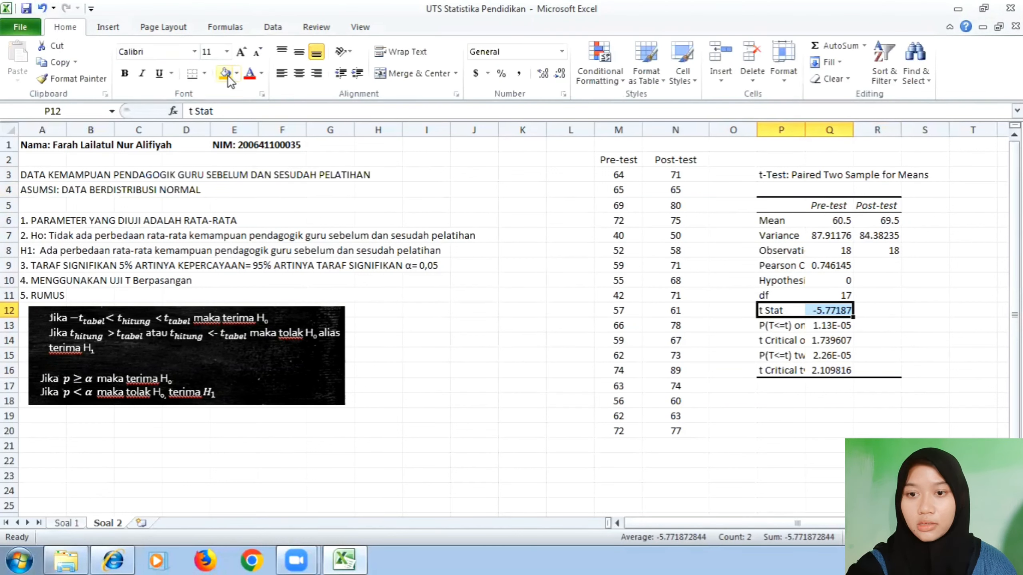
drag(766, 370, 811, 372)
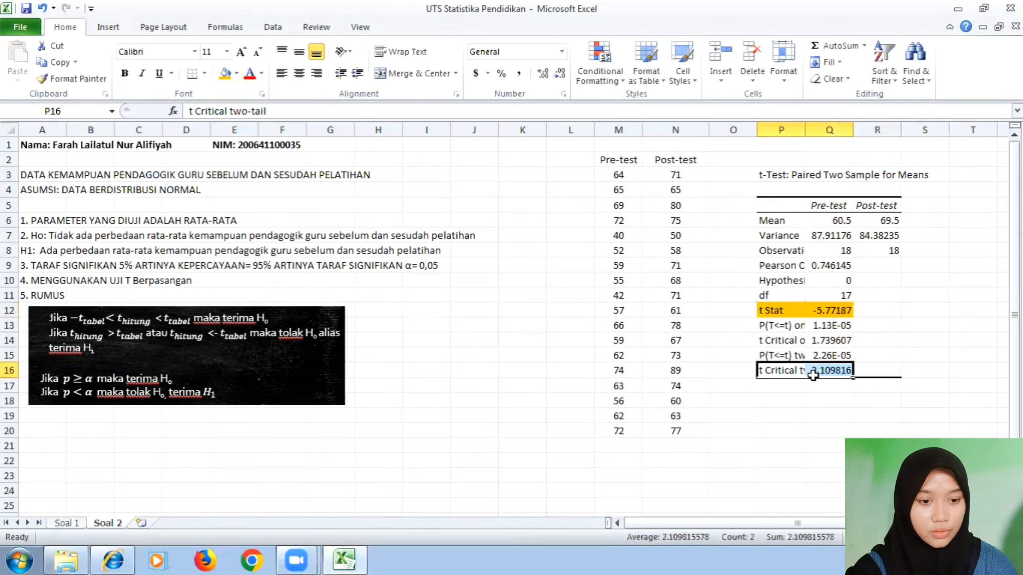
click(226, 74)
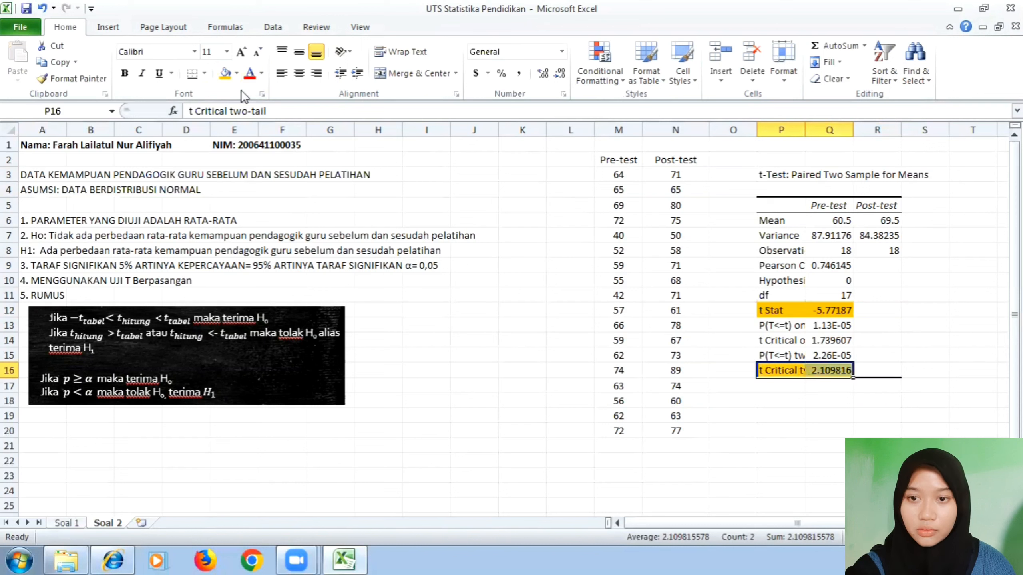
Fill the P(T<=t) two-tail cells P15:Q15 with yellow.
drag(757, 354, 817, 351)
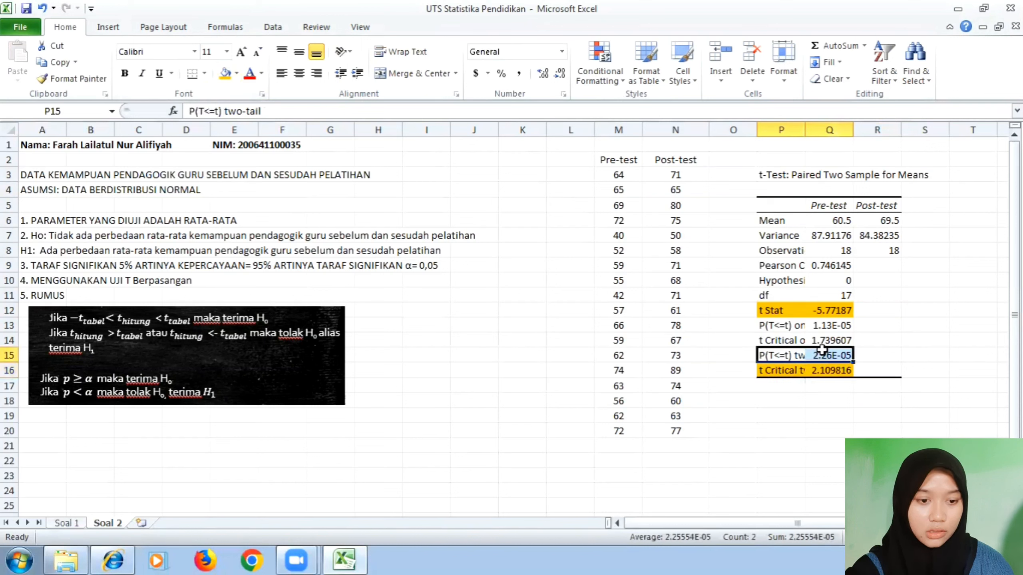
click(236, 74)
click(262, 183)
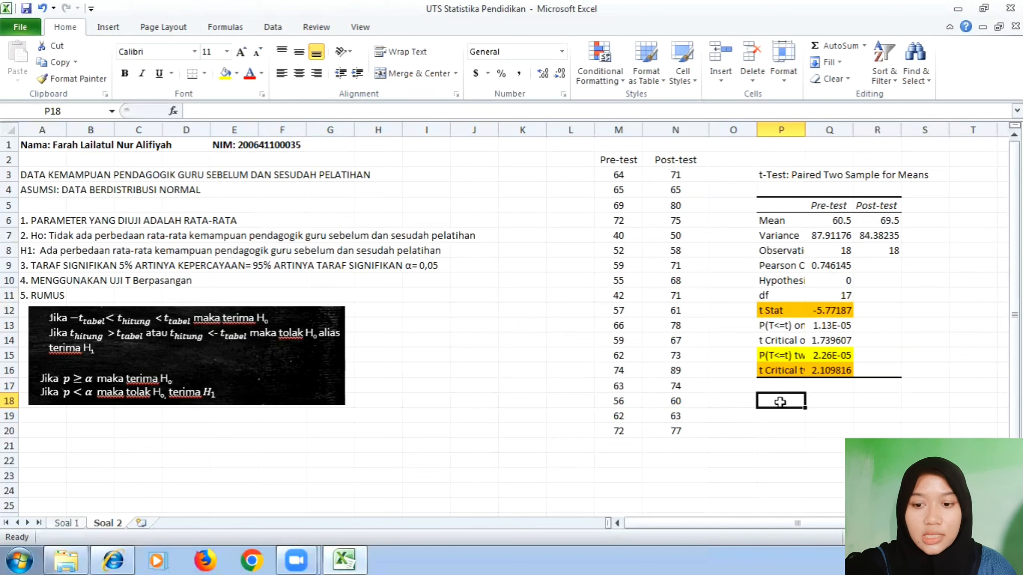
Enter the t-value conclusion "Thitung < -Ttabel, maka H1 diterima" in cell P18 below the paired t-test results.
text(t)
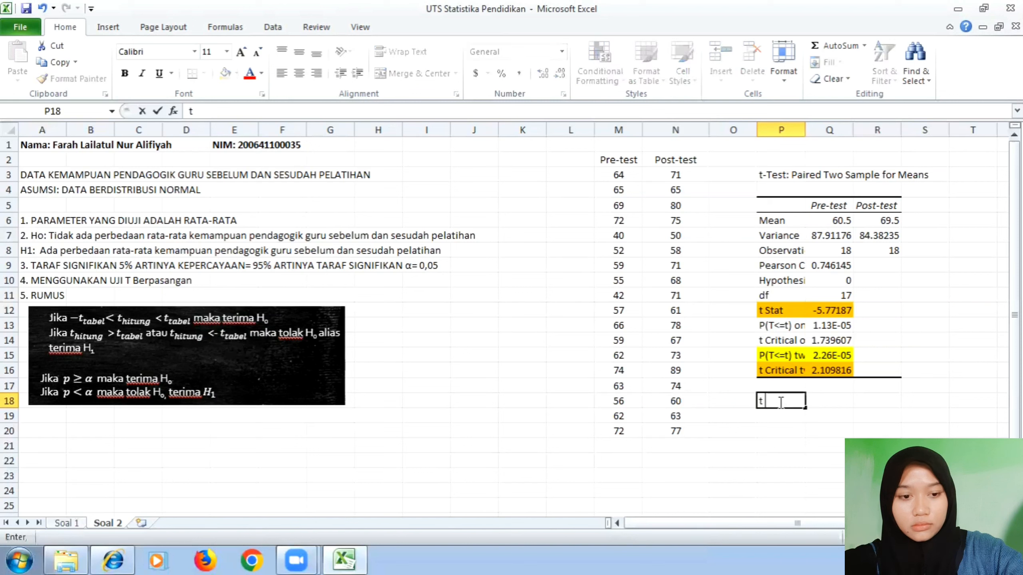
key(BackSpace)
text(T)
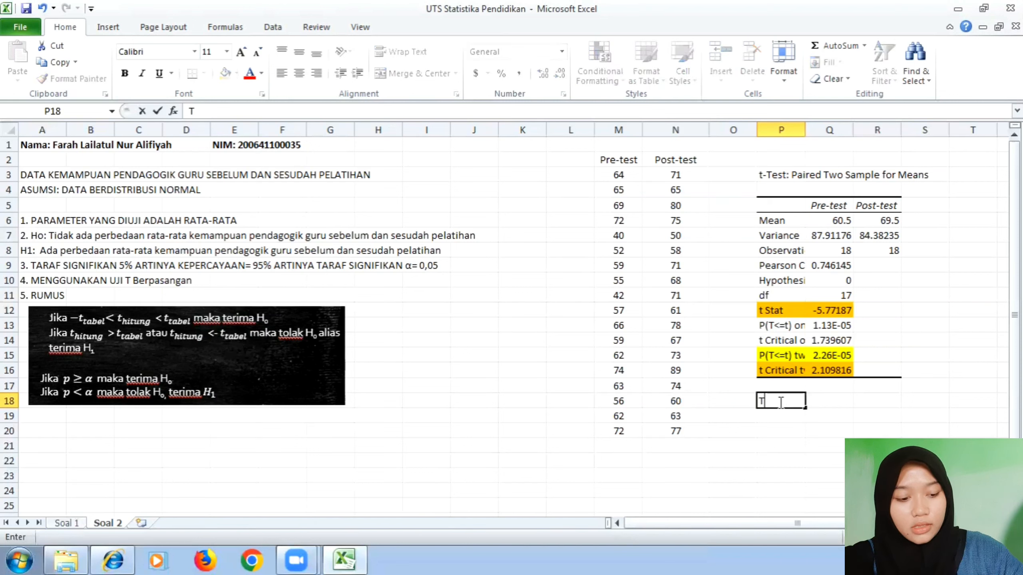
text(hitung)
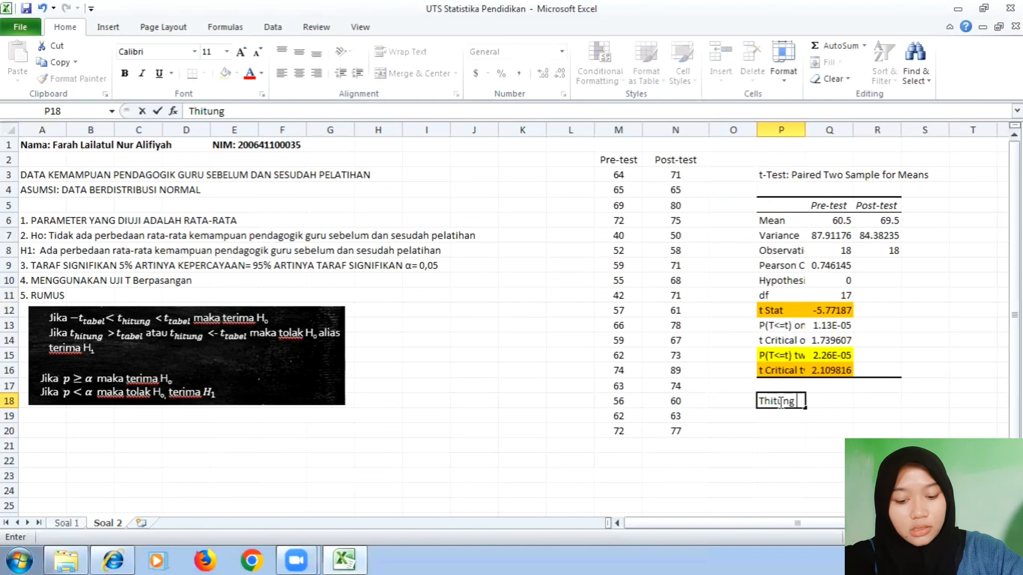
text( <)
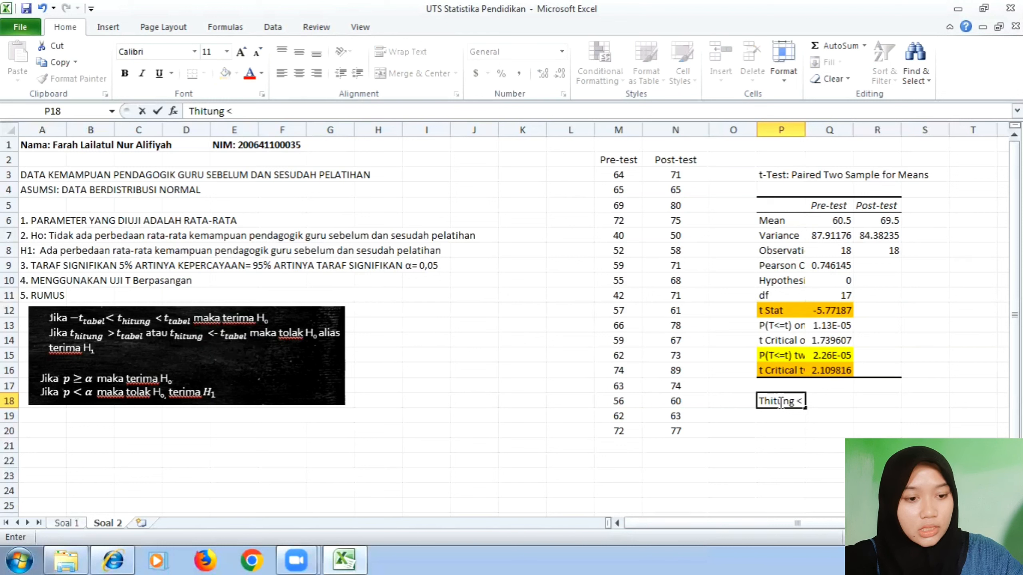
text( T)
key(BackSpace)
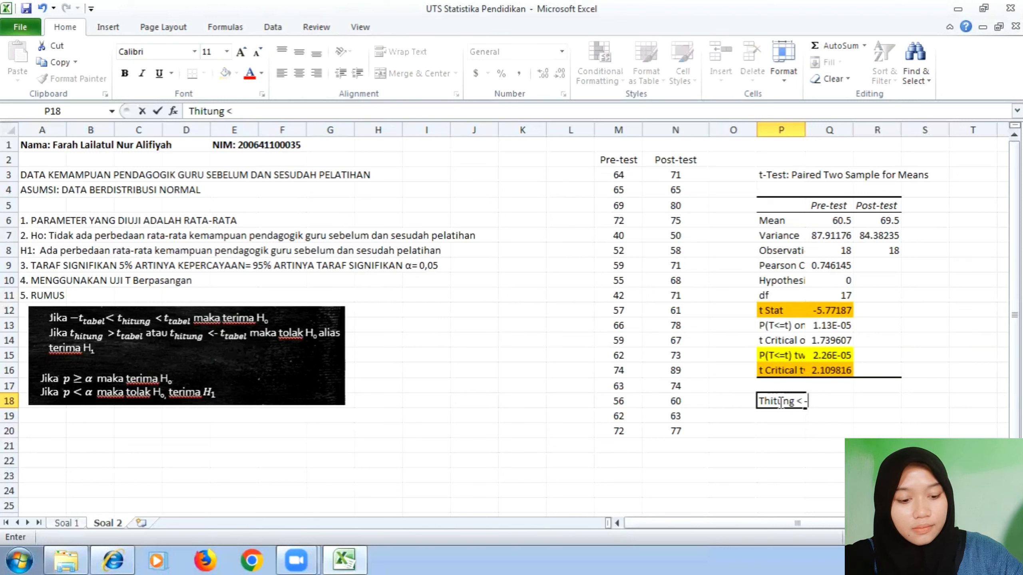
text(-Tta)
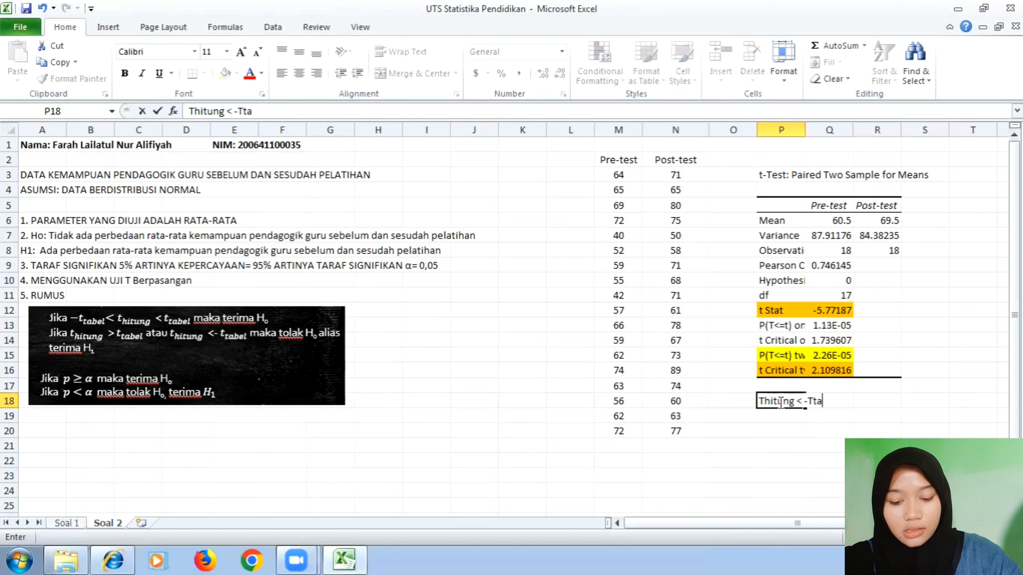
text(bel, maka)
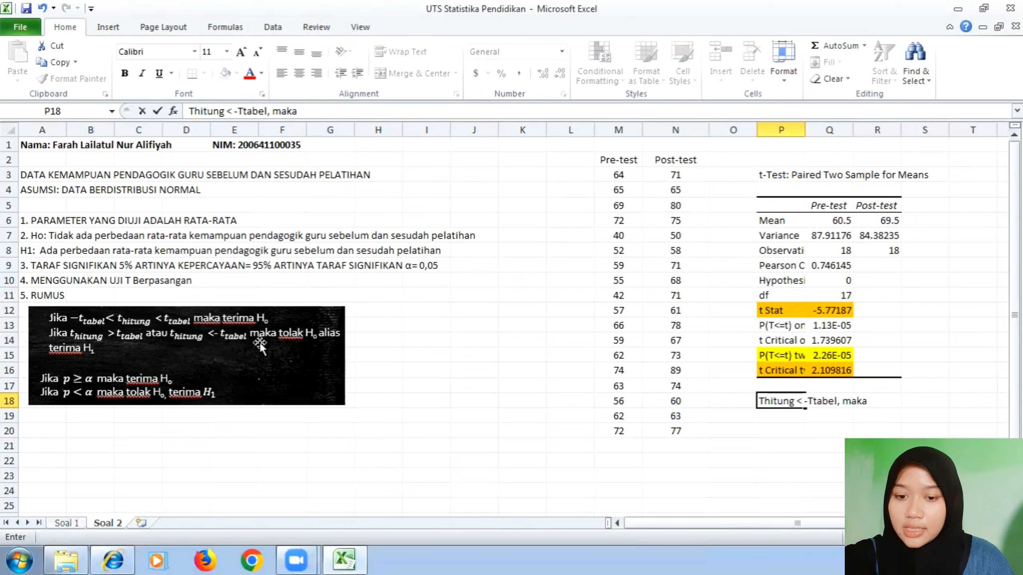
text( H1)
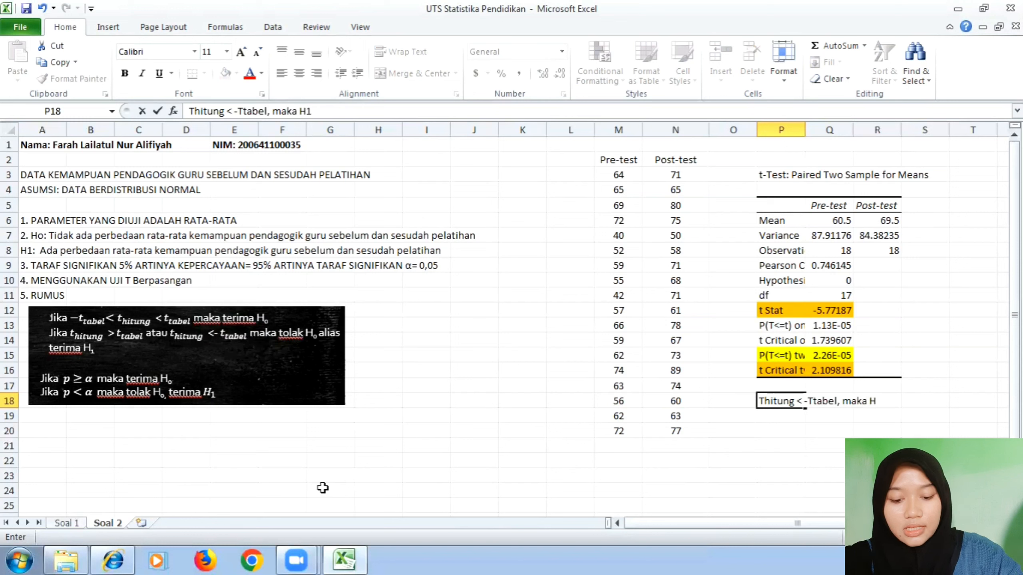
text( d)
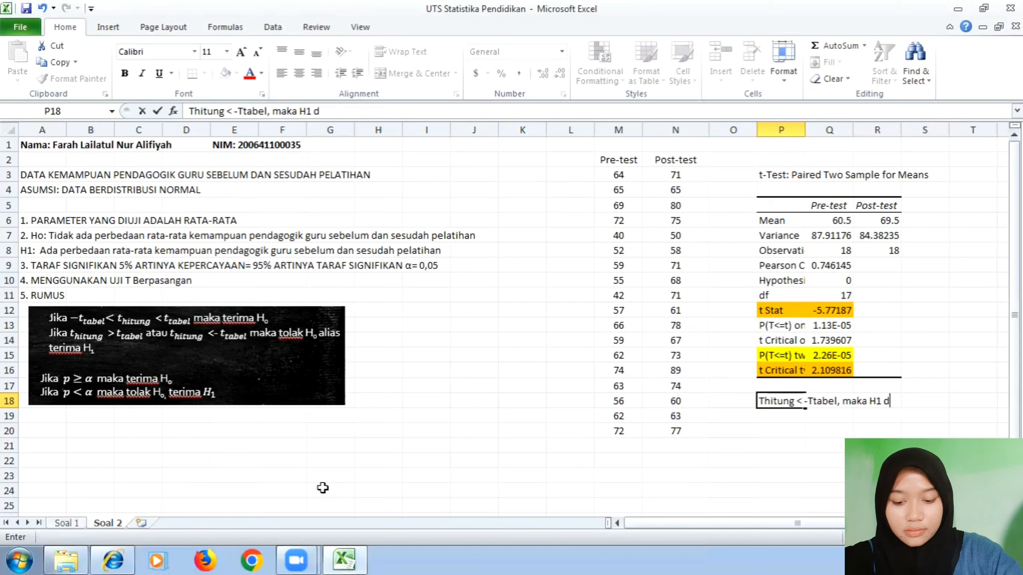
text(iterima)
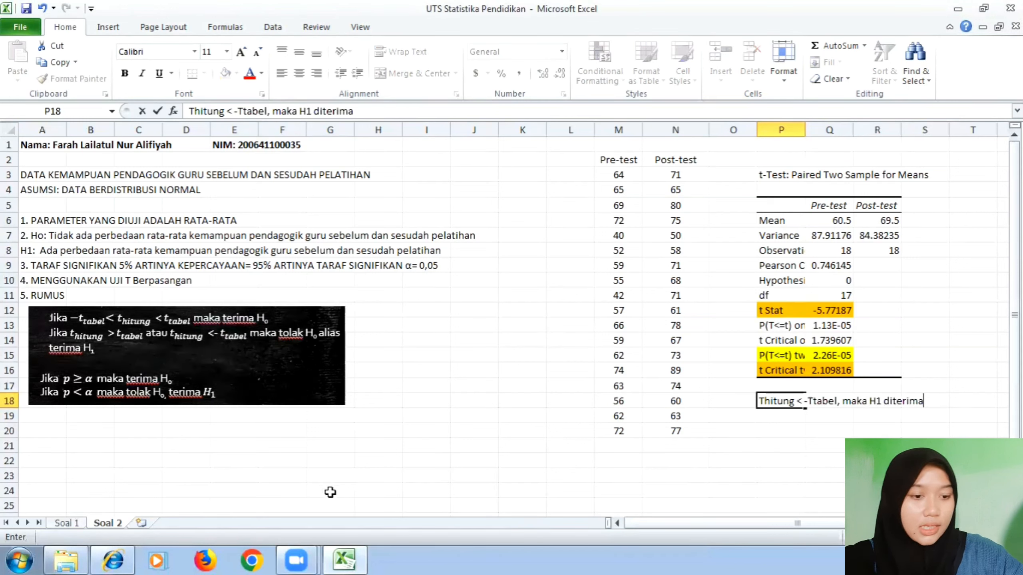
Begin the probability conclusion in cell P19 with "P", leaving out the comparison sign.
click(787, 416)
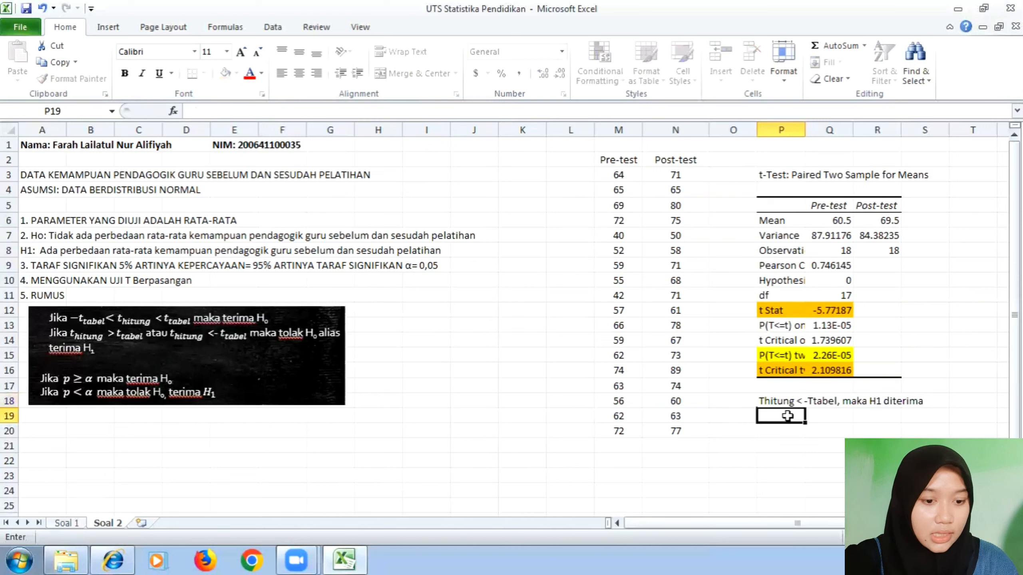
text(p)
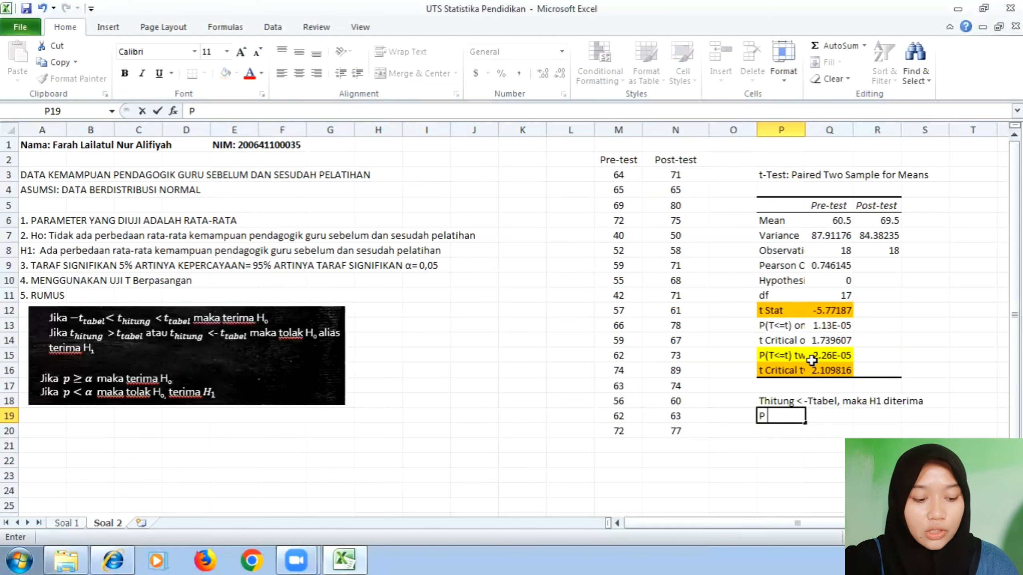
text(>)
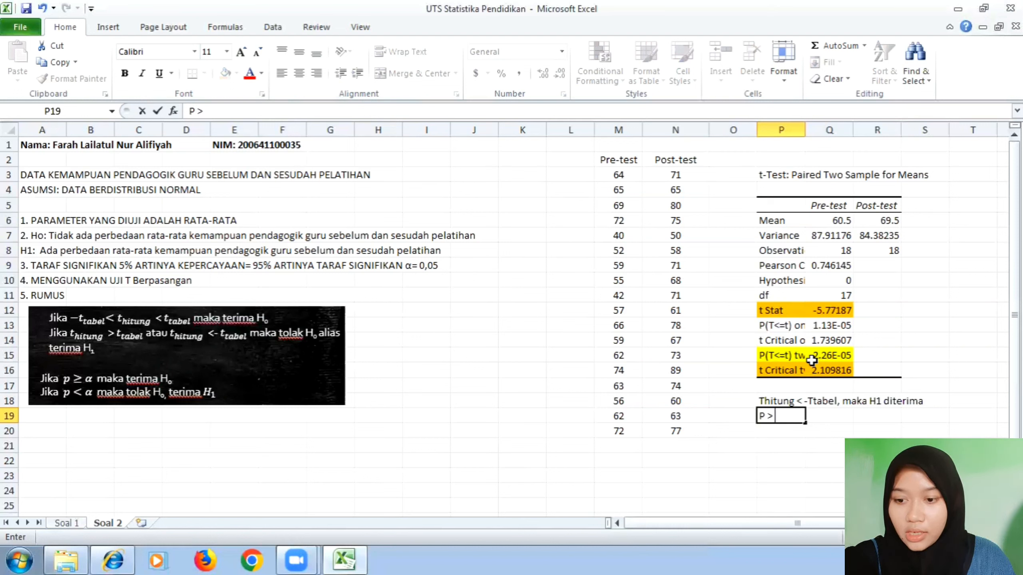
key(BackSpace)
key(BackSpace)
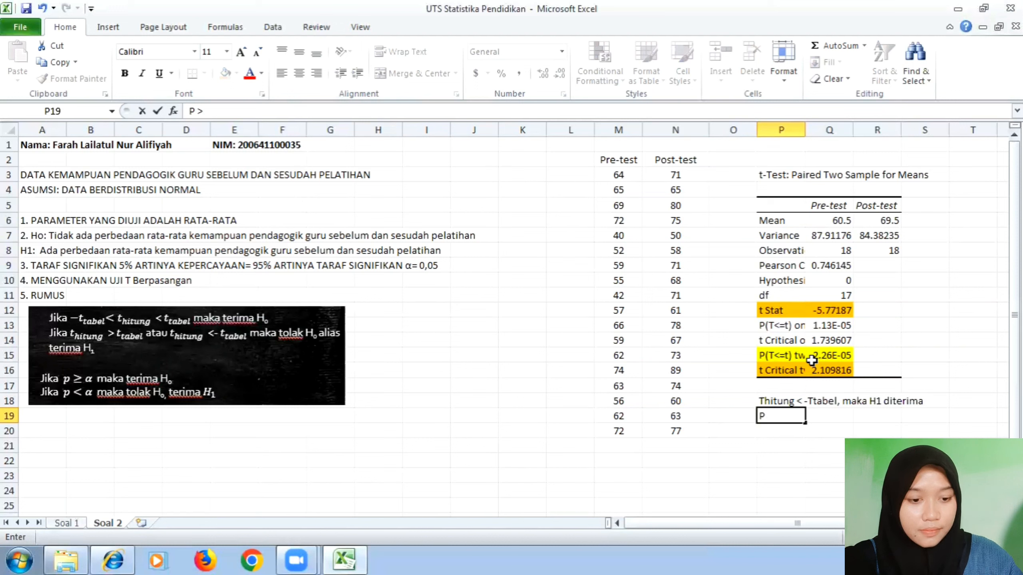
Examine the full decimal value of the two-tail probability in cell Q15.
click(818, 359)
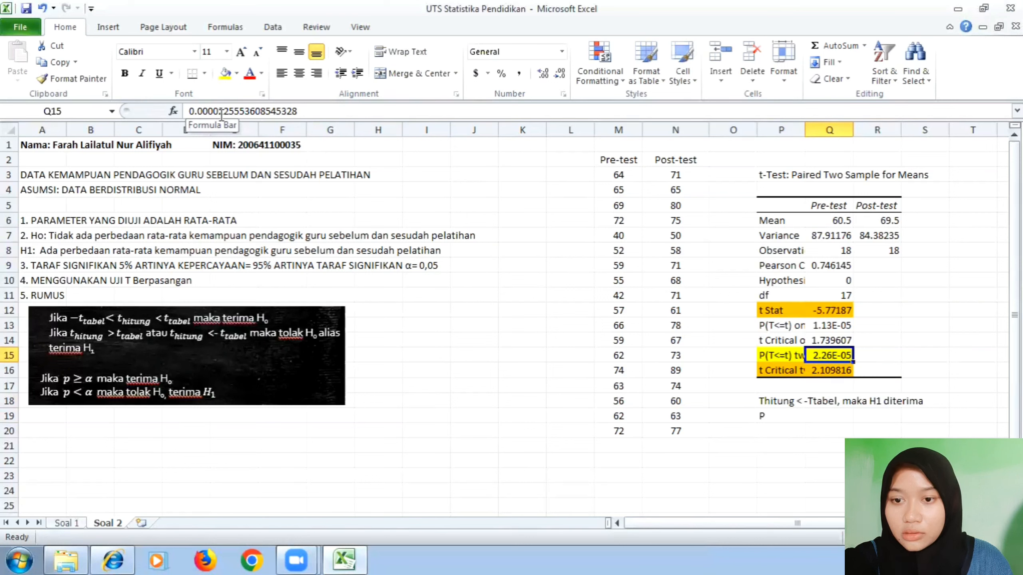
click(196, 110)
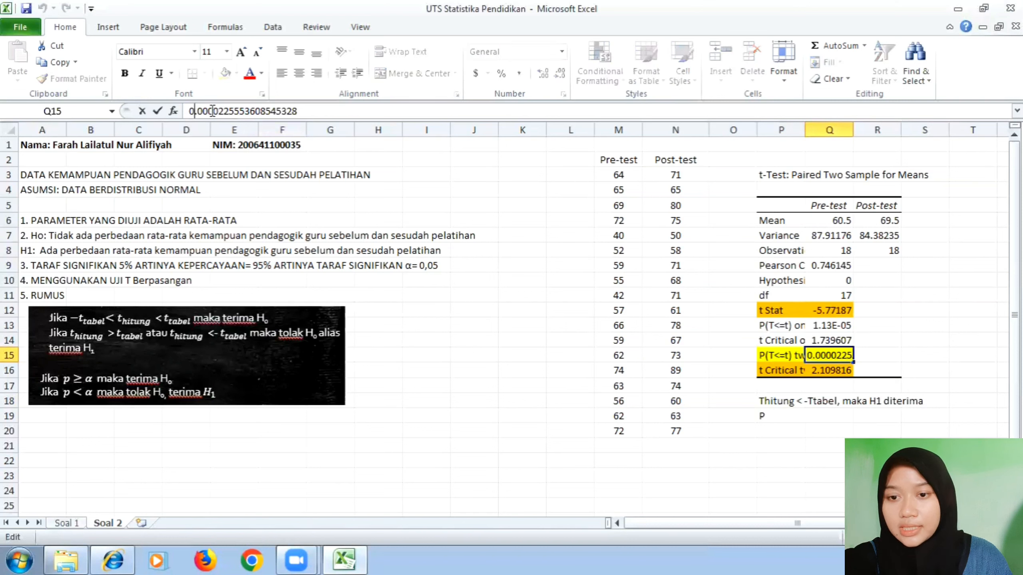
drag(189, 111, 246, 110)
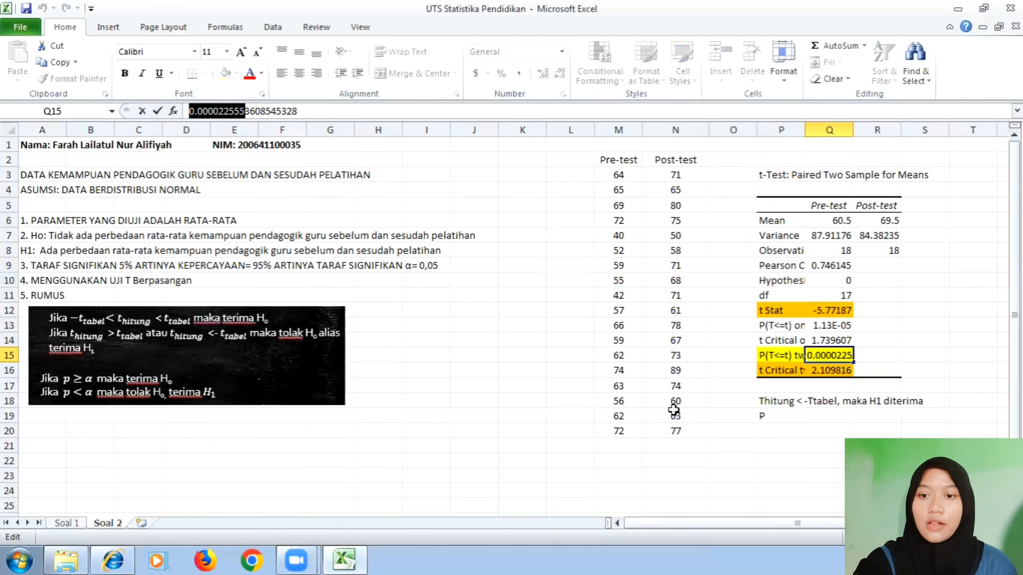
Complete the probability conclusion in cell P19 so that it reads "P < a, maka H1 diterima".
click(773, 415)
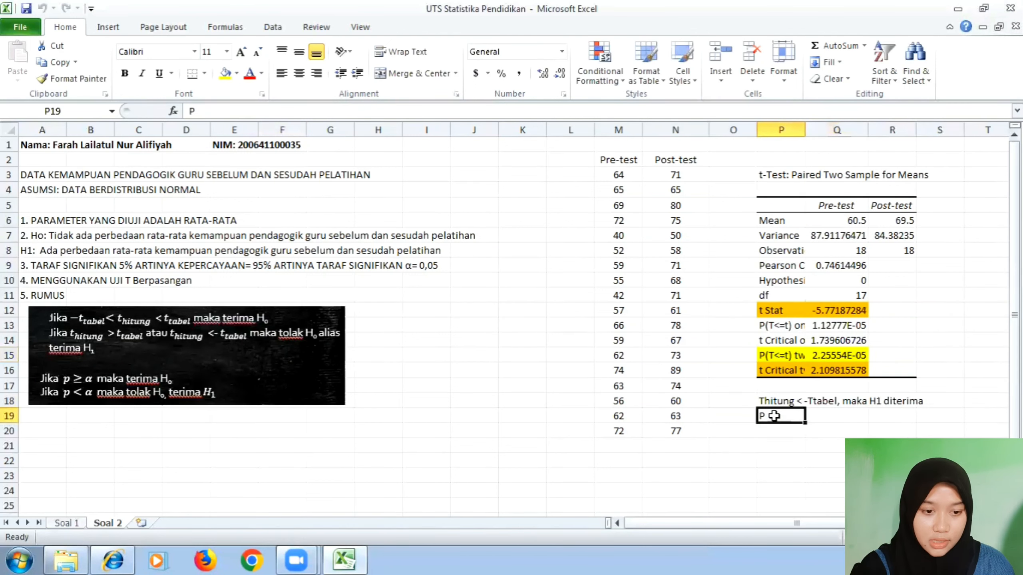
double_click(774, 415)
text(P <)
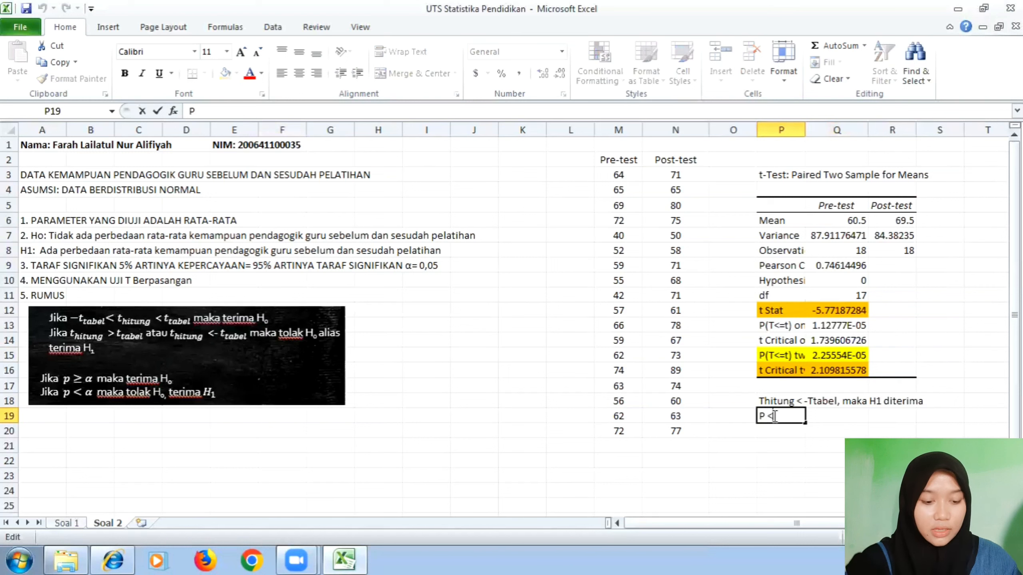
text( a, maka)
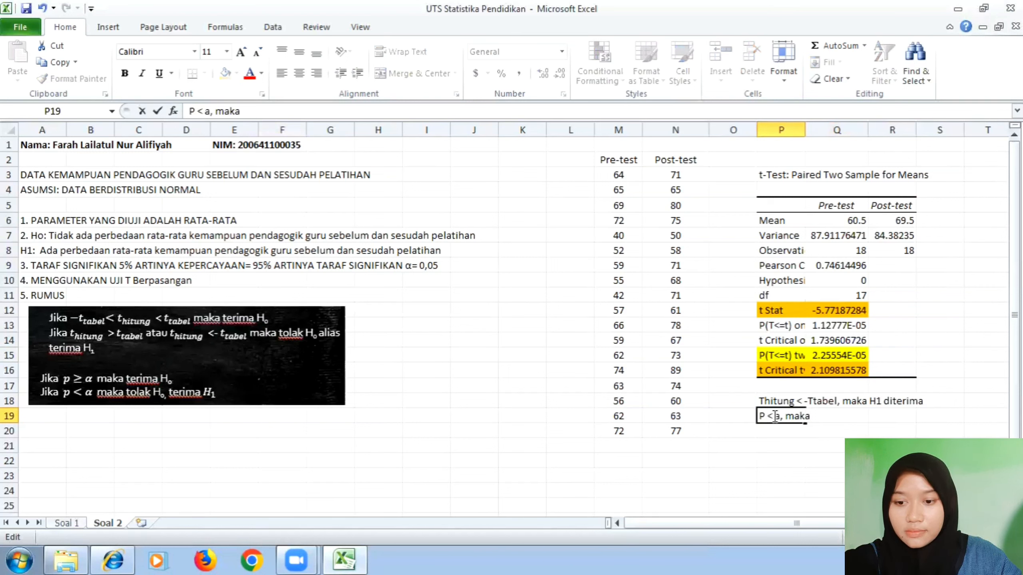
text( H1)
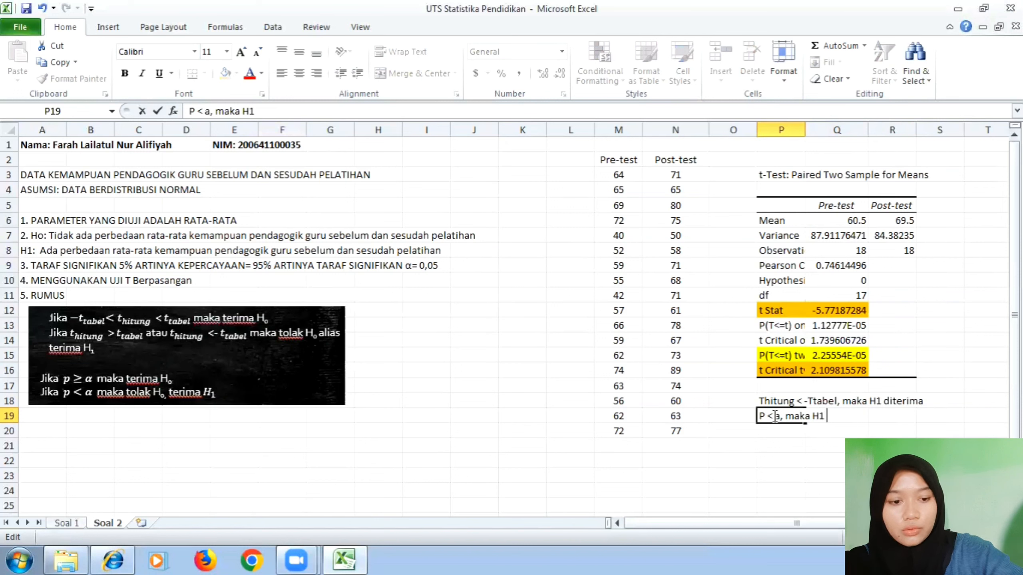
text( dietr)
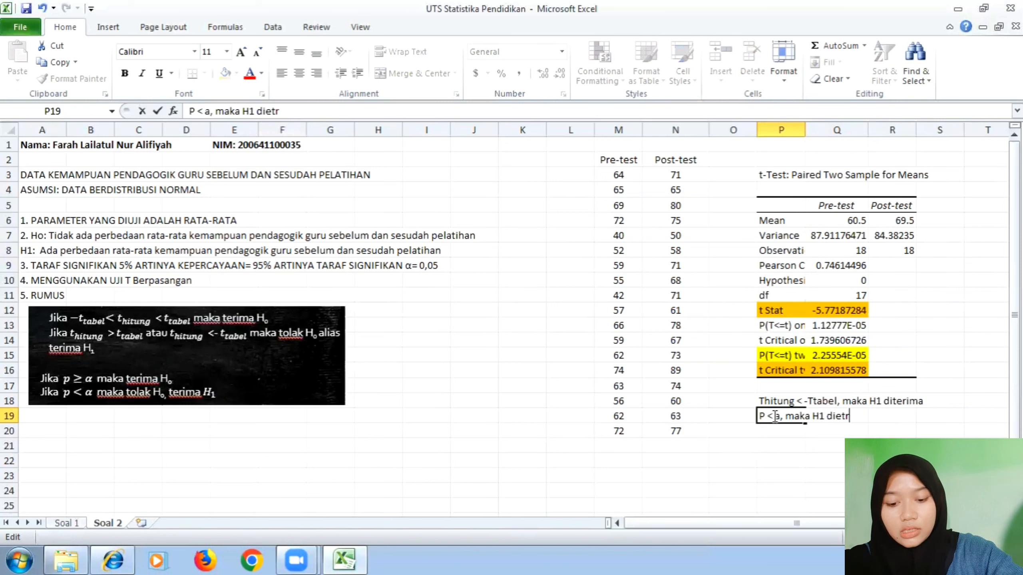
key(BackSpace)
key(BackSpace)
key(BackSpace)
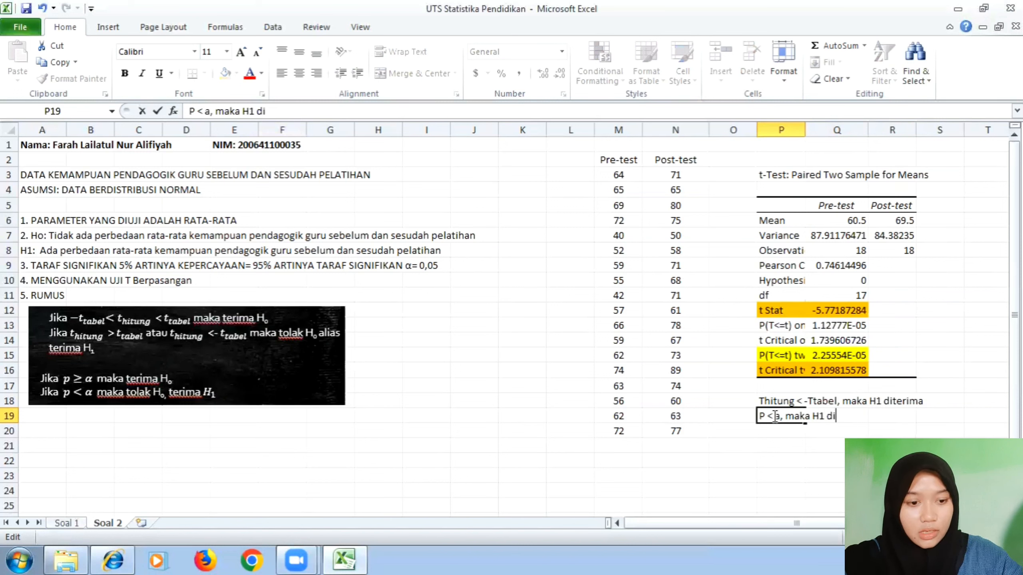
text(terima)
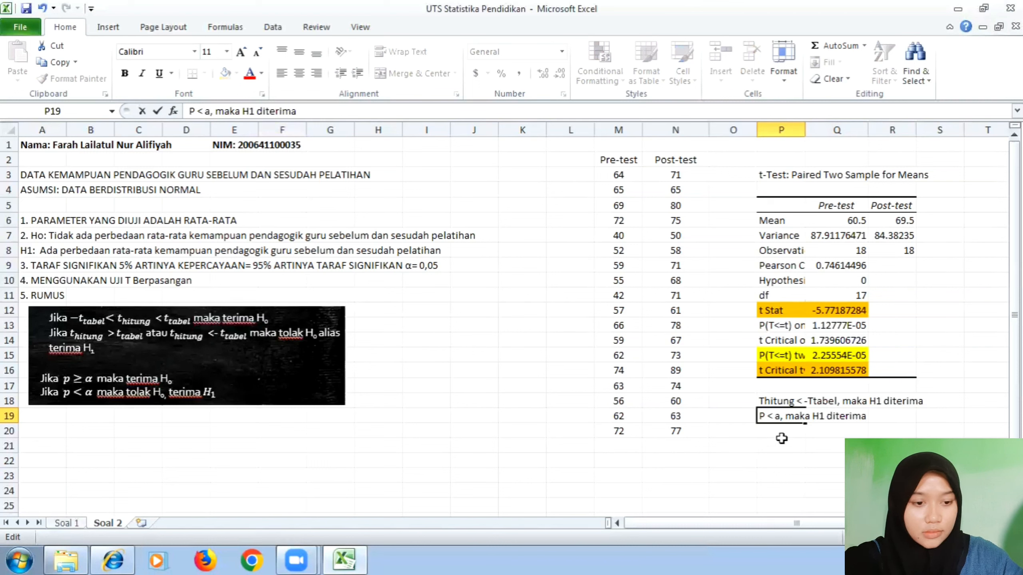
click(781, 443)
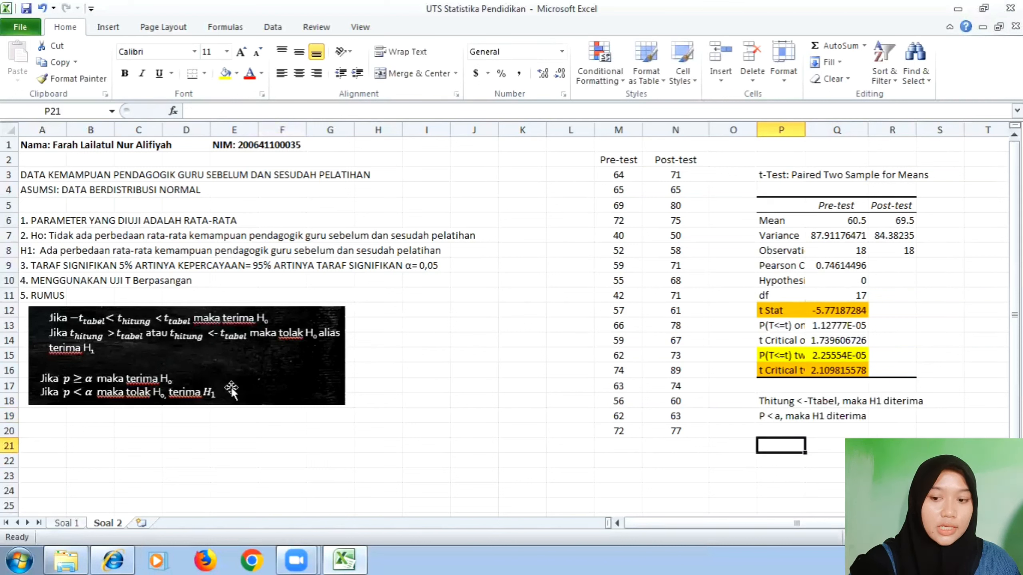
Enter "6. Kesimpulan : ada perbedaan rata-rata kemampuan pendagogik guru sebelum dan sesudah pelatihan" in cell A19 below the decision rules image.
click(49, 418)
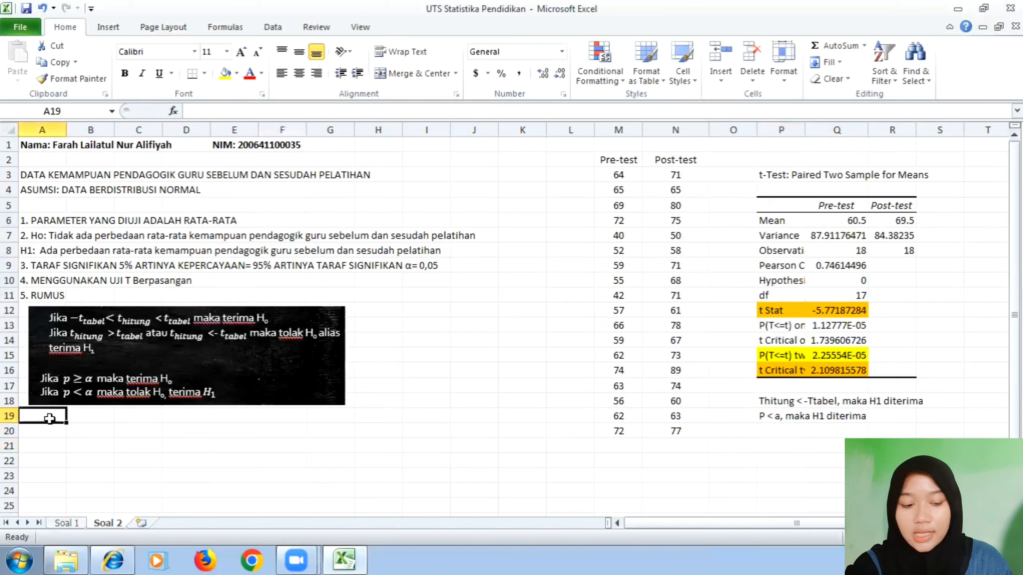
text(6)
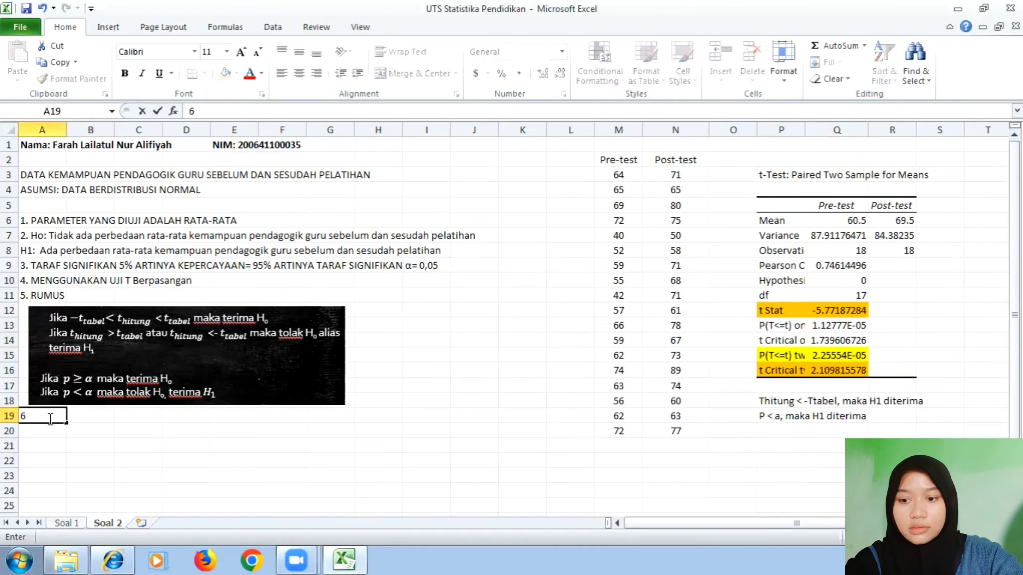
text(.)
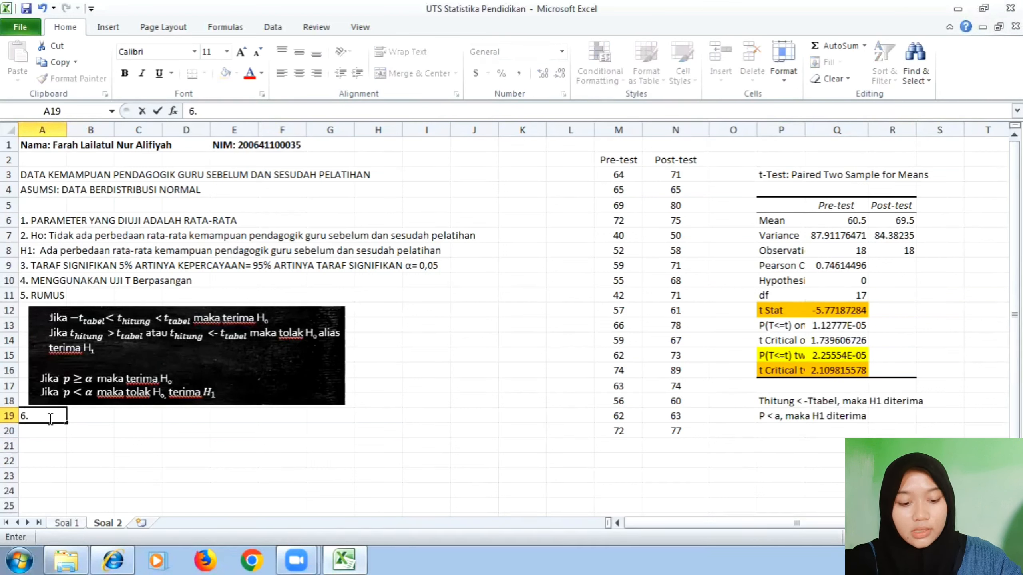
text( Kesimpul)
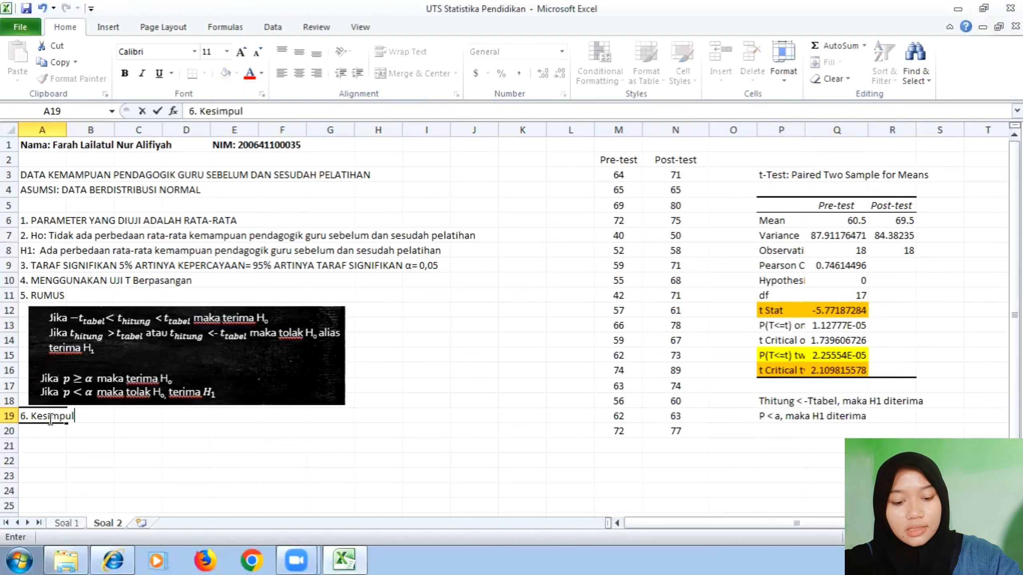
text(an :)
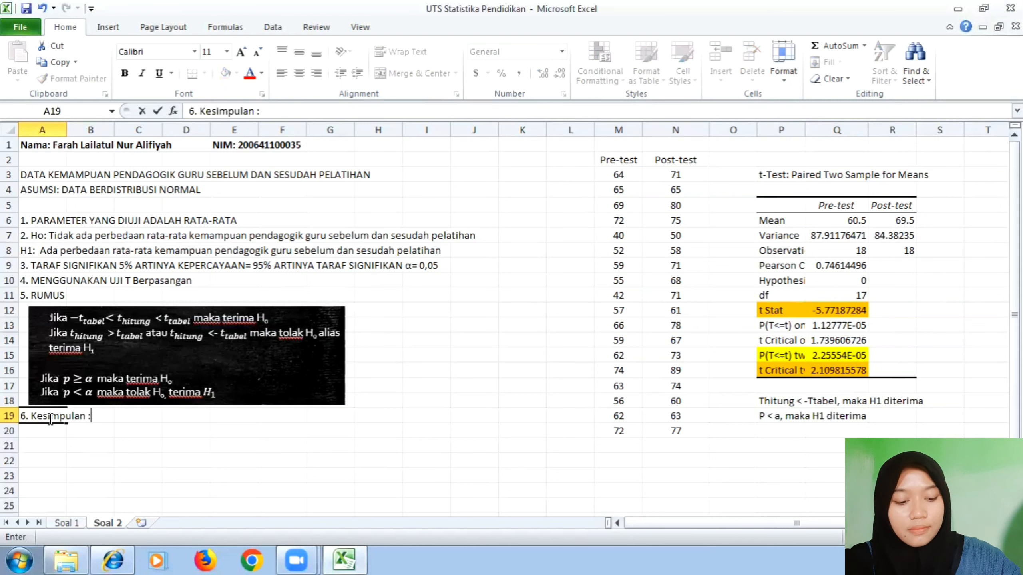
text( ada )
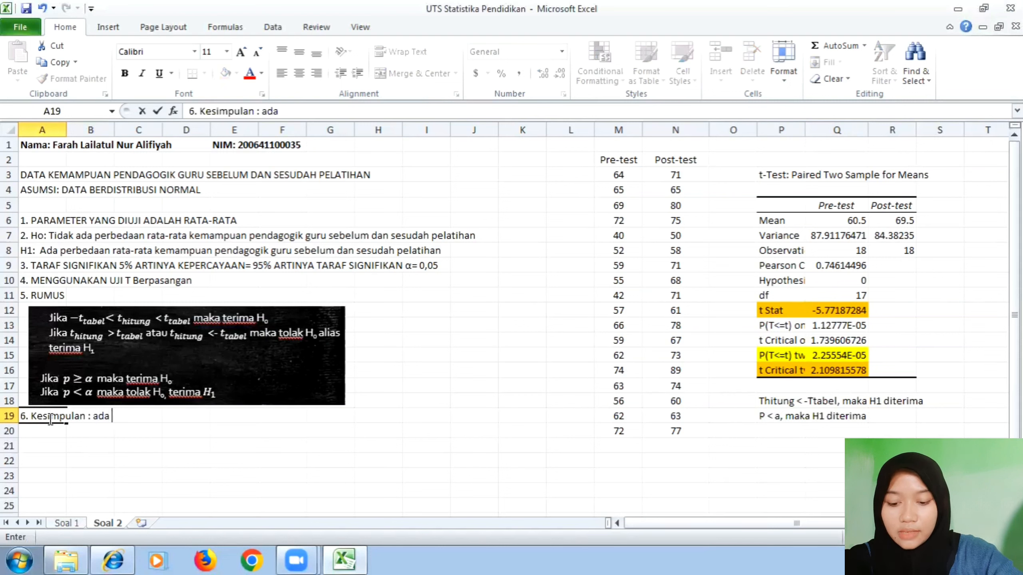
text(perbed)
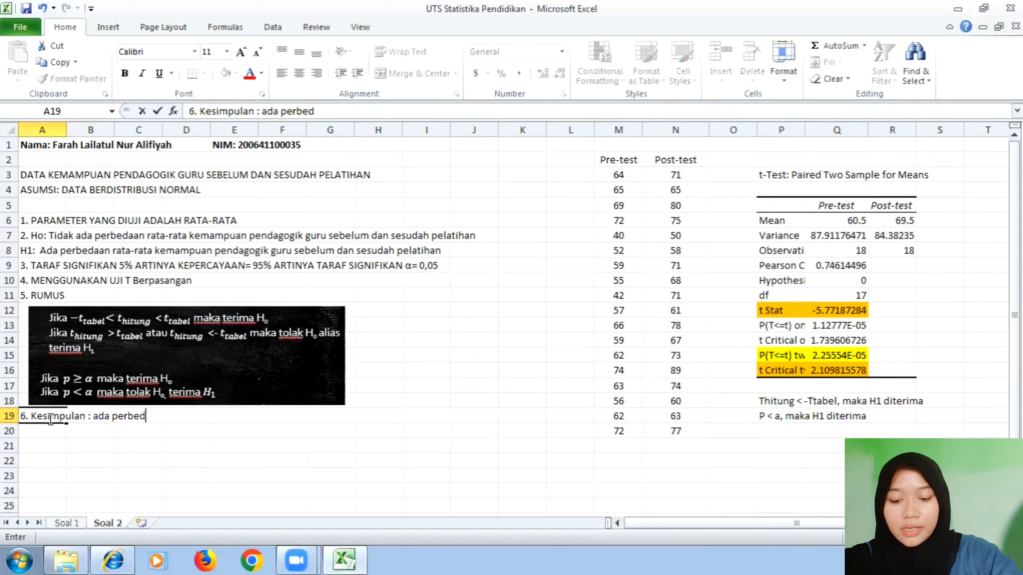
text(aan )
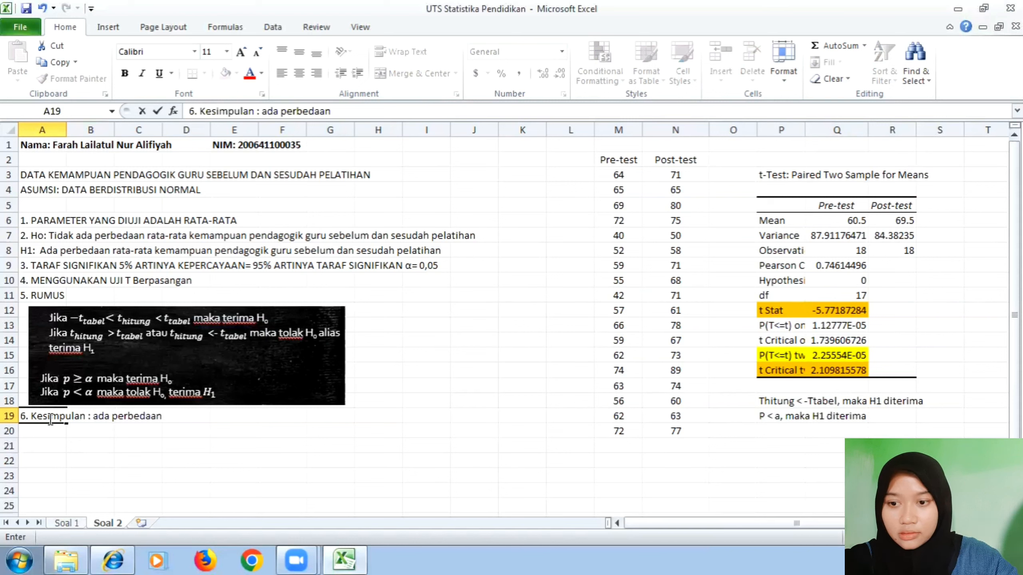
text(rata-rat)
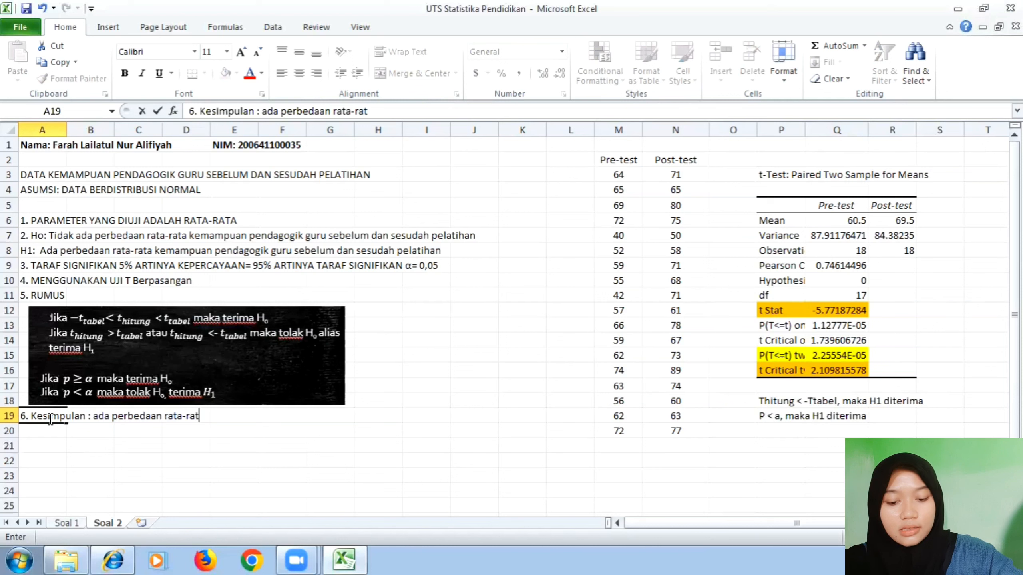
text(a kem)
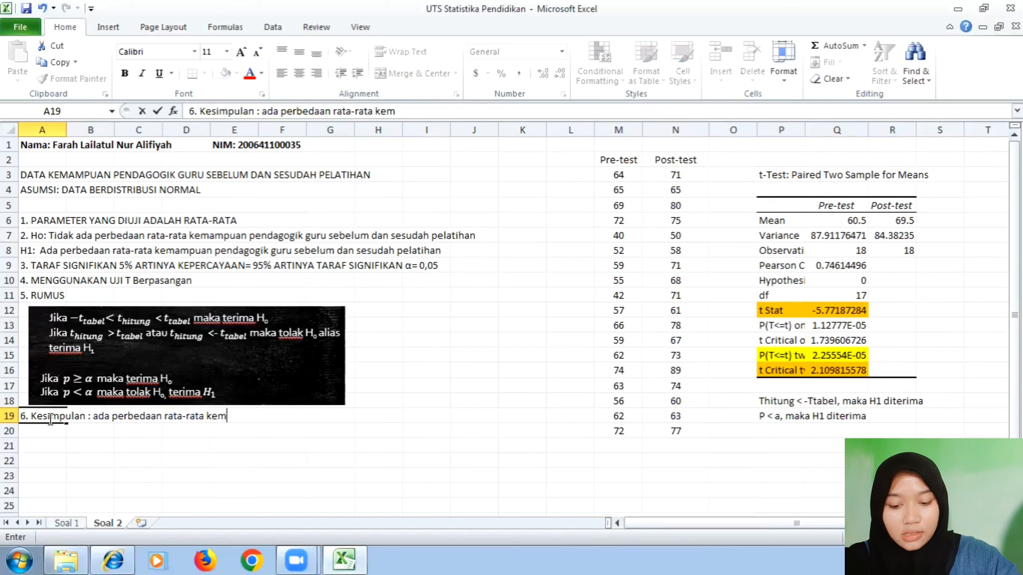
text(ampuan )
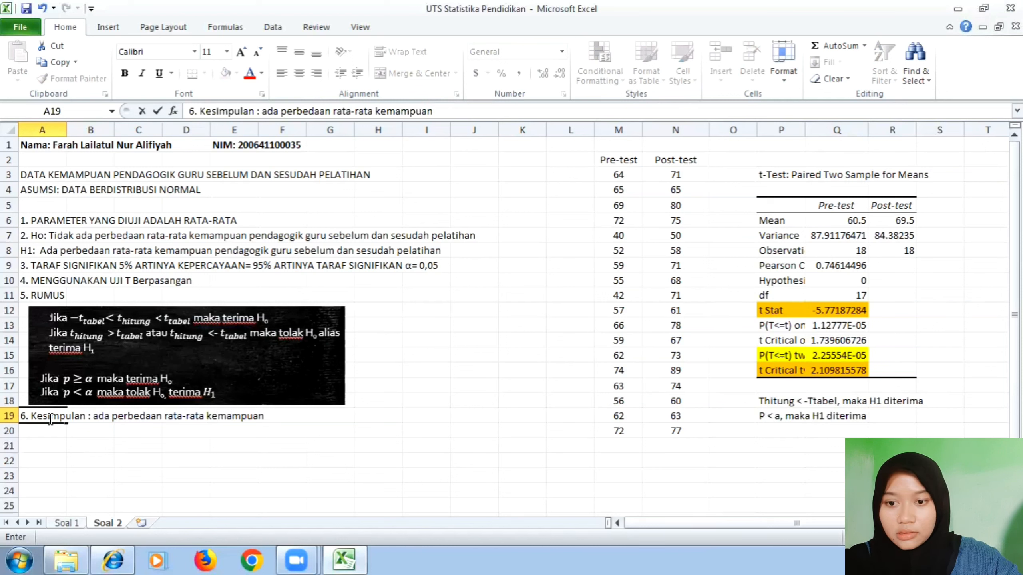
text(pendag)
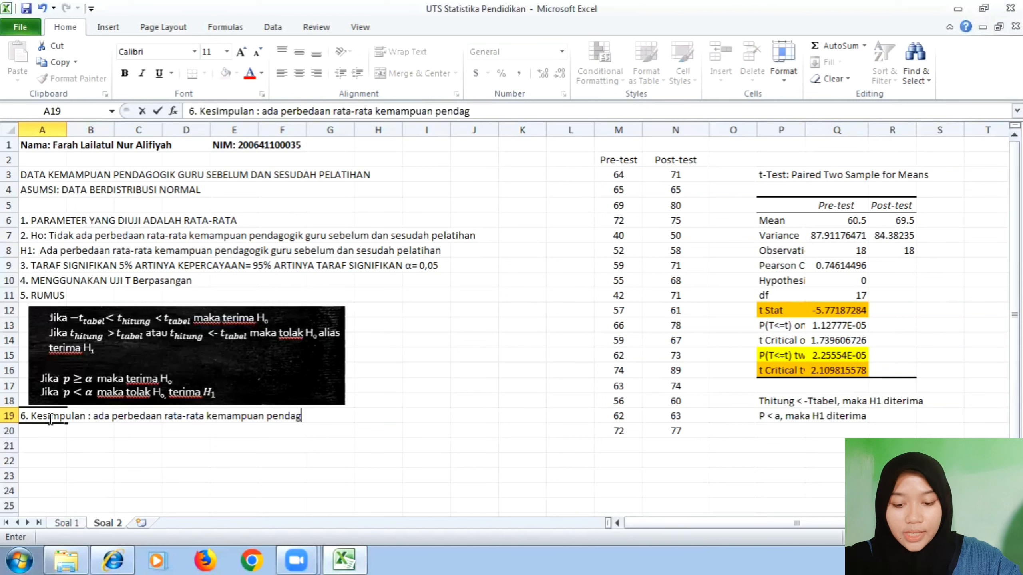
text(ogik)
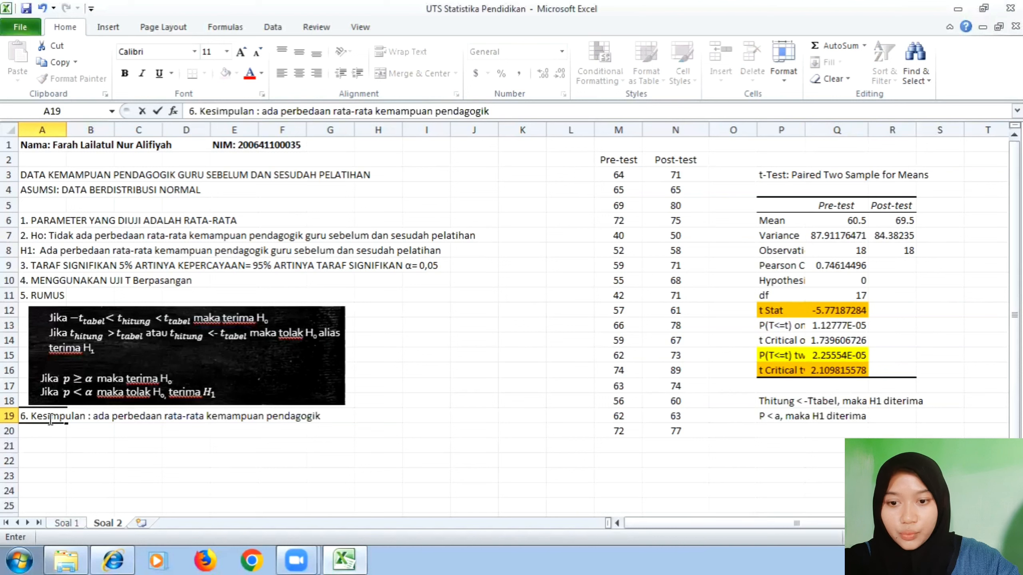
text( guru se)
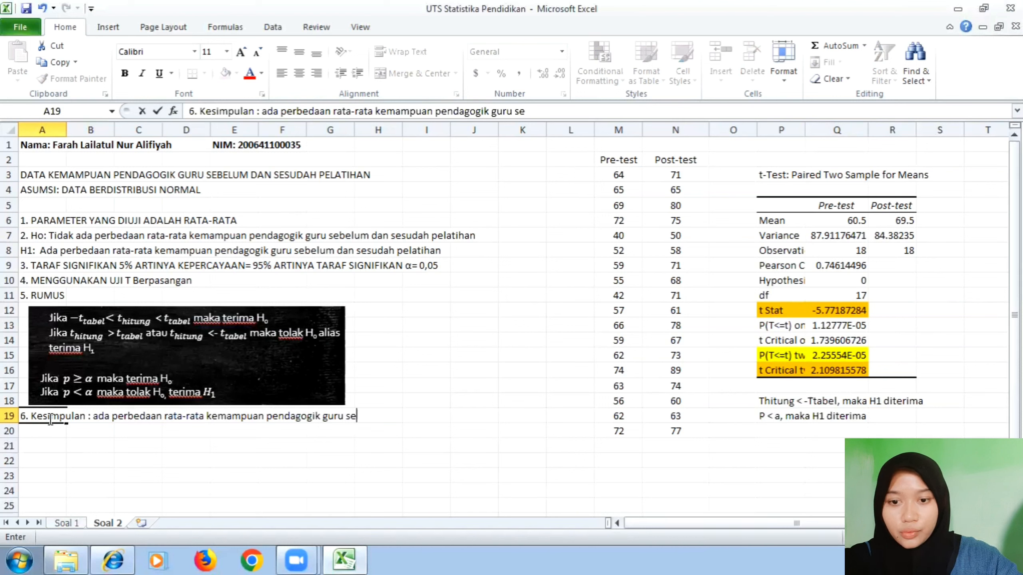
text(belum dan )
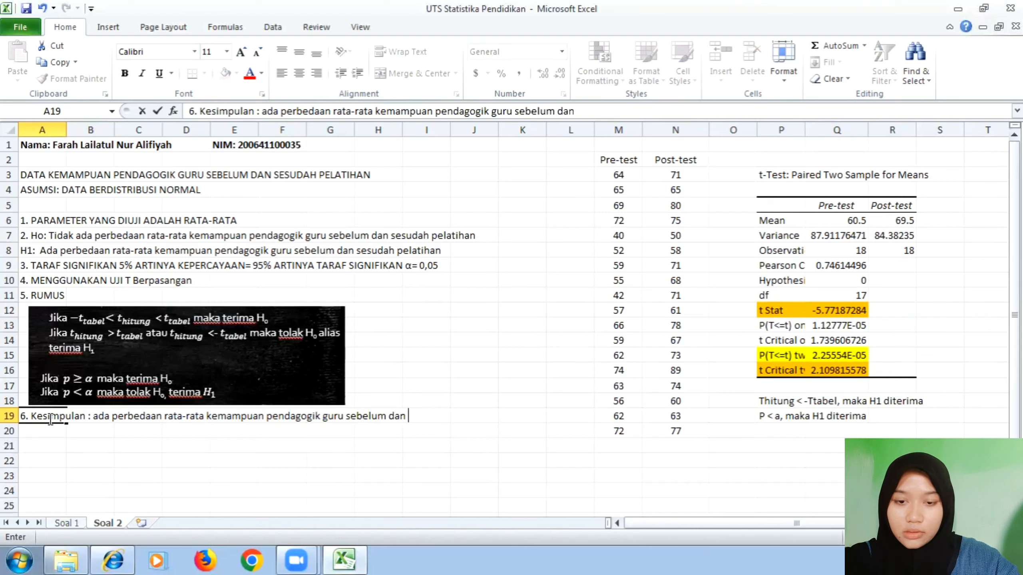
text(sesudah pelatihan)
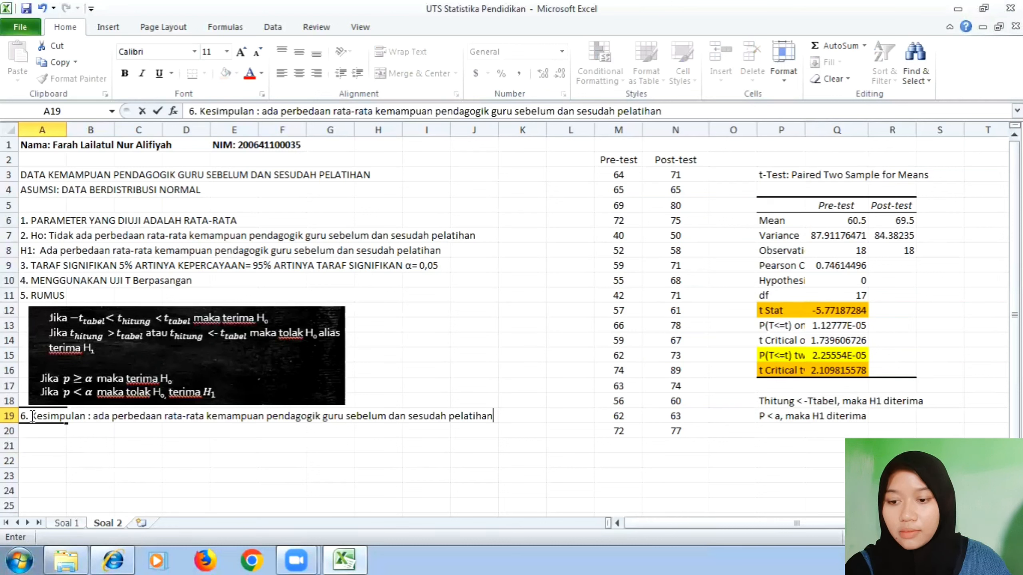
Set the font colour of the conclusion text in cell A19 to Automatic.
drag(32, 417, 502, 413)
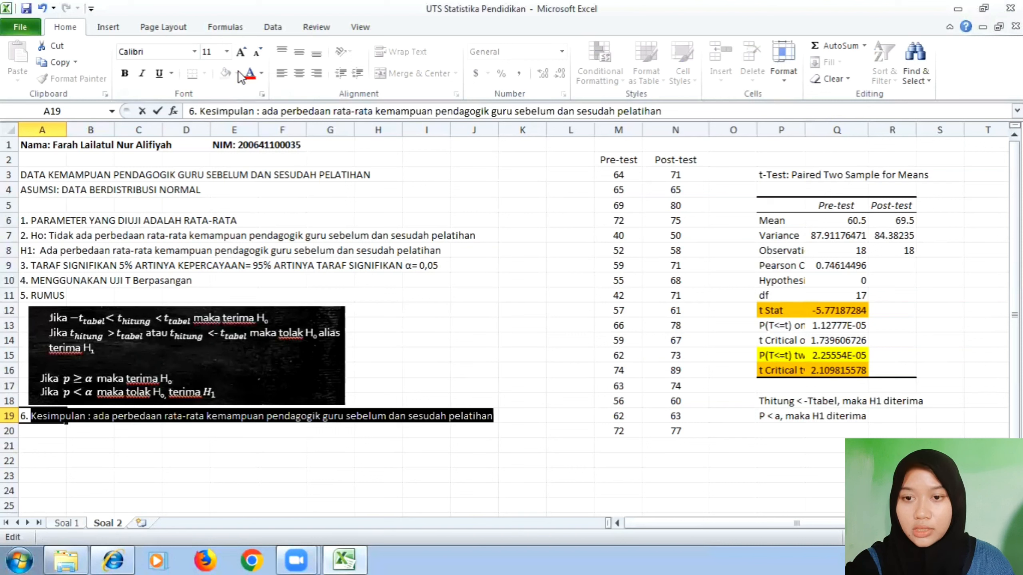
click(262, 74)
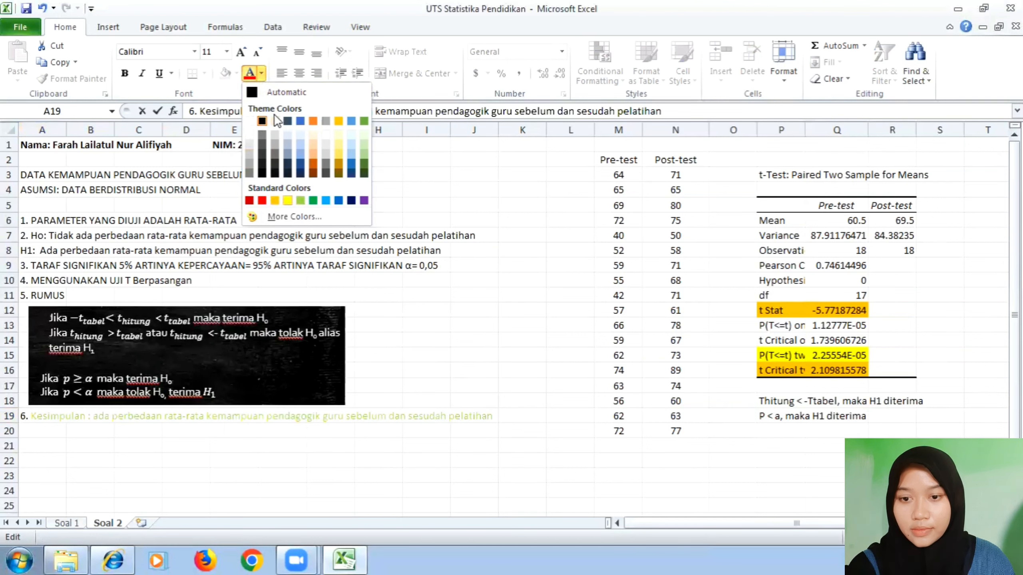
click(257, 92)
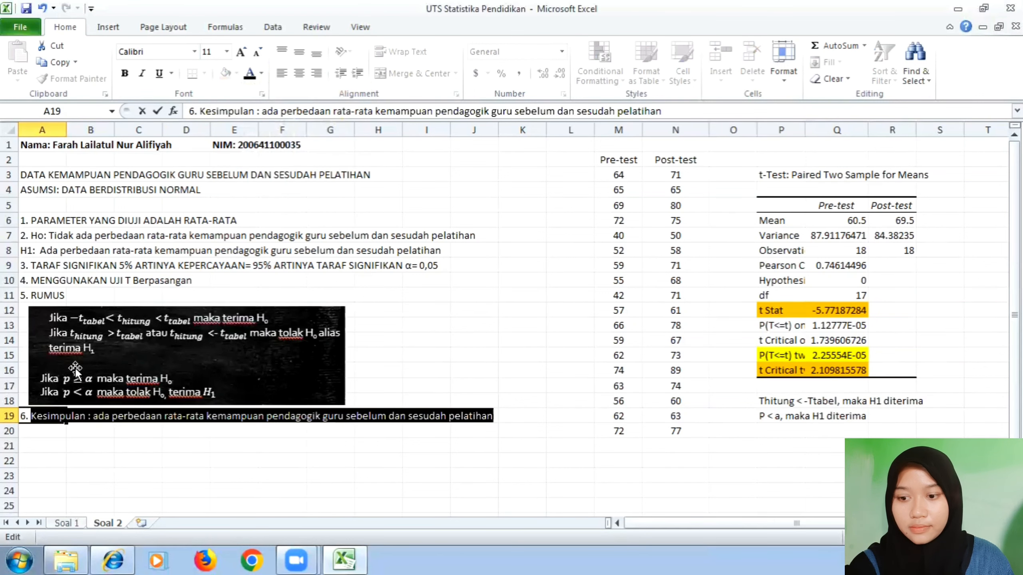
click(24, 415)
drag(20, 415, 191, 432)
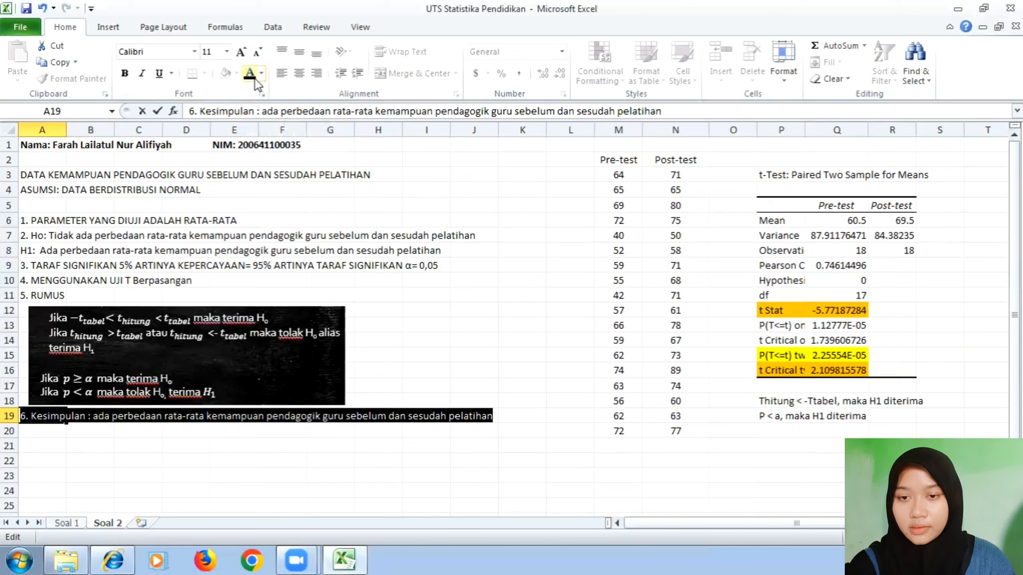
click(329, 448)
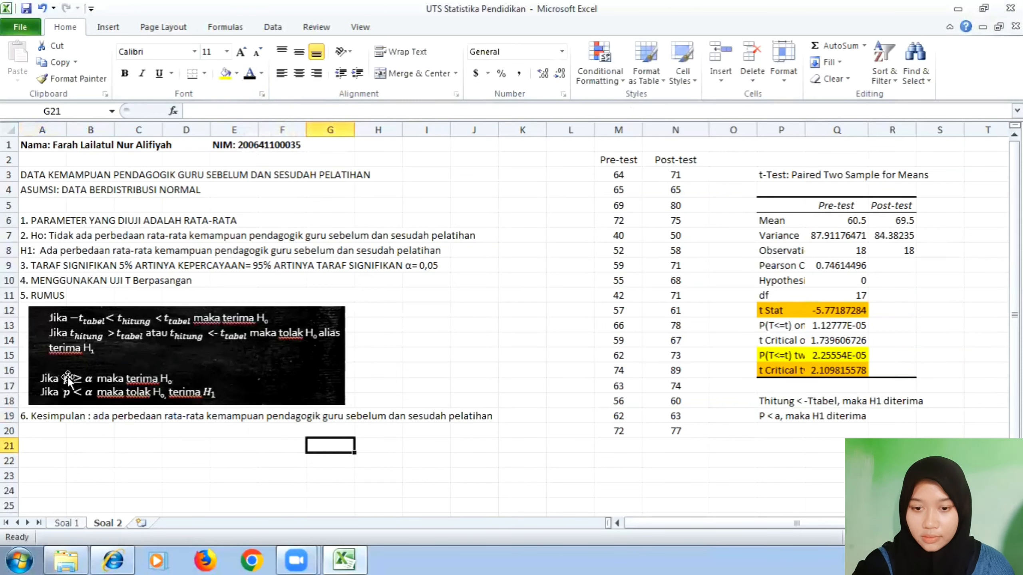
Fill the conclusion row across cells A19:J19 with yellow.
click(25, 415)
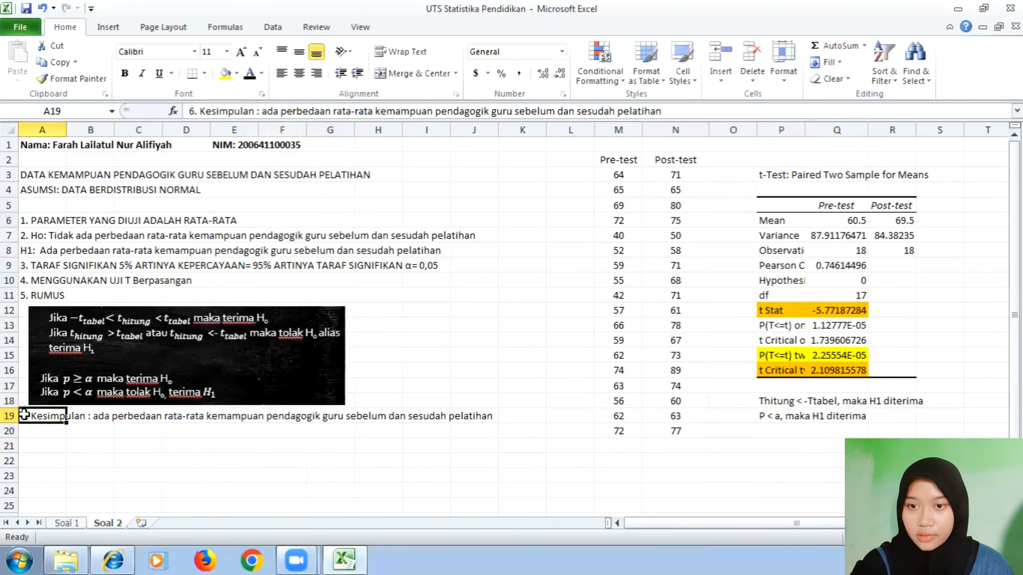
click(221, 80)
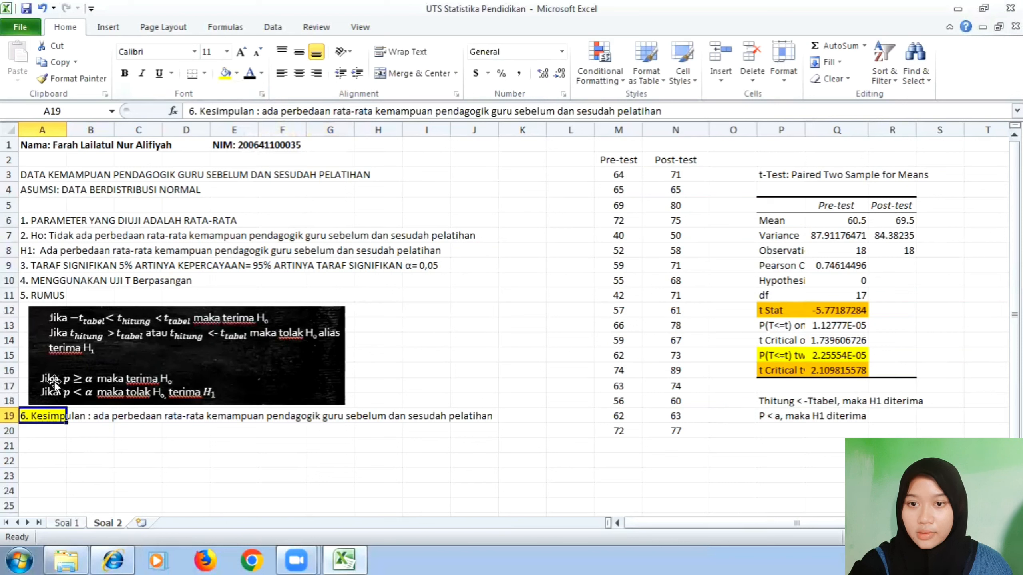
drag(33, 415, 476, 415)
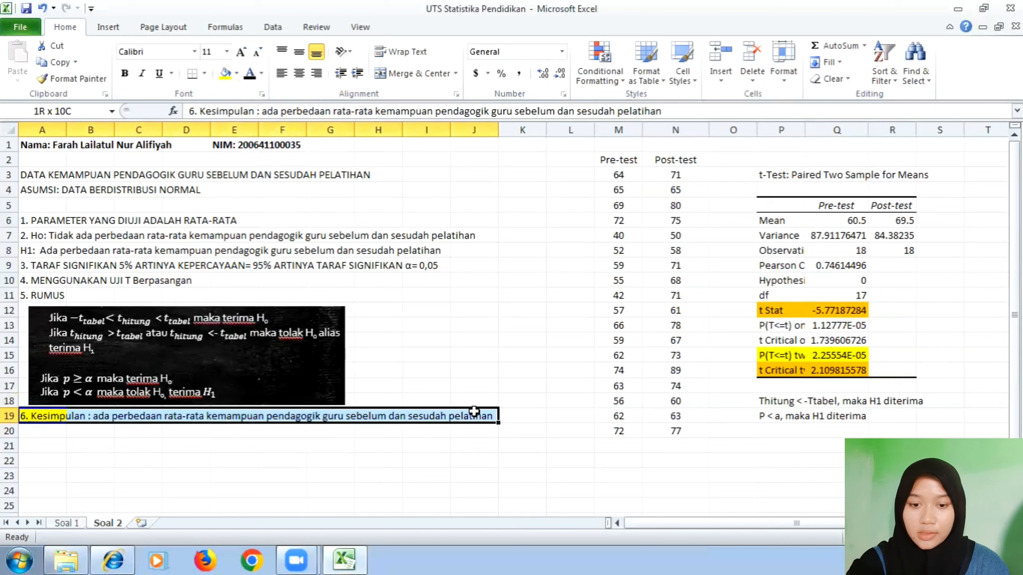
click(223, 74)
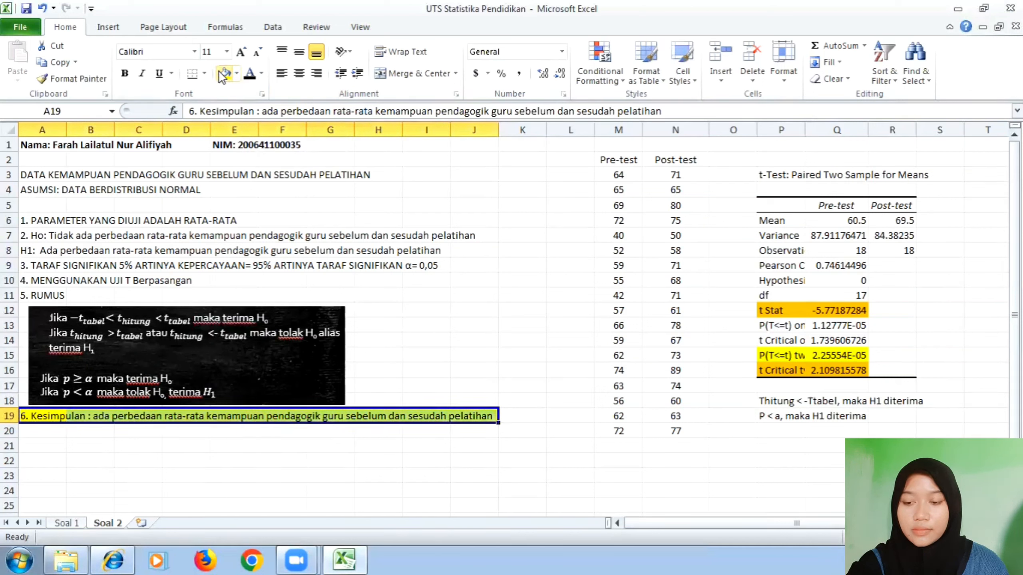
click(405, 360)
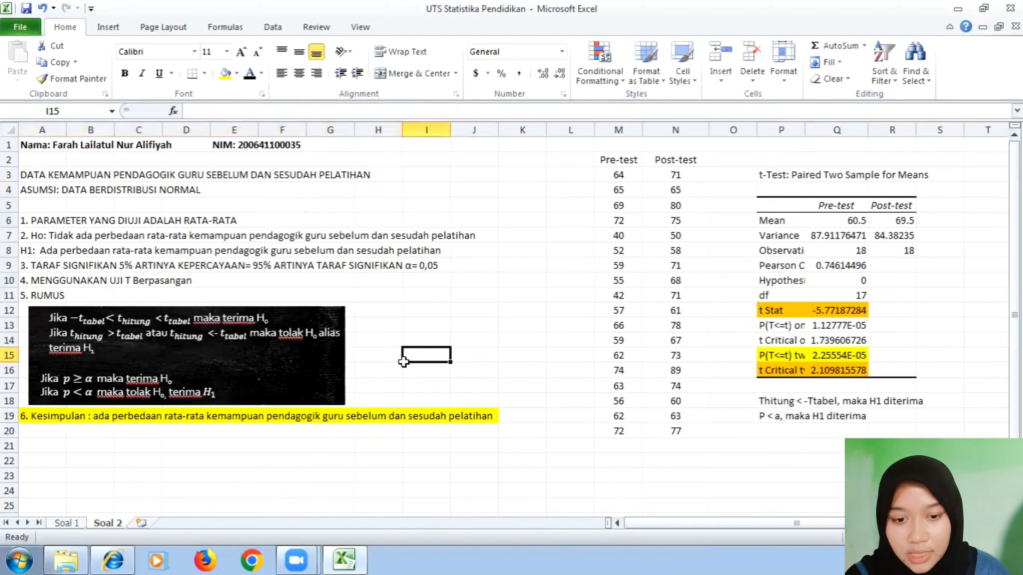